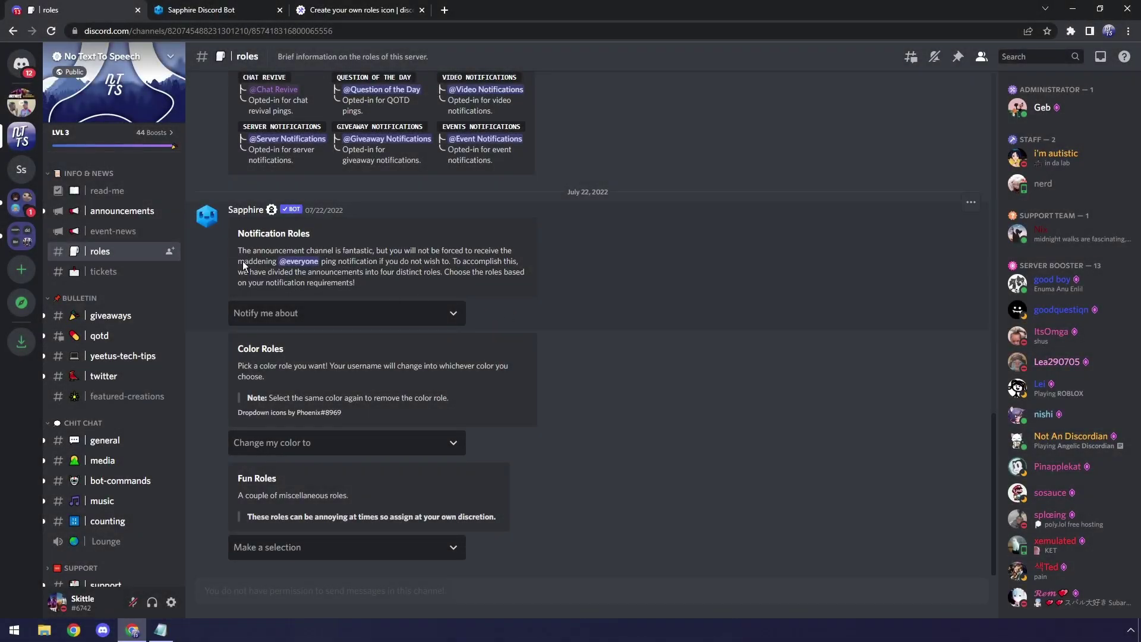
Step: Select the Video Uploads, Server Updates and Giveaways notification roles and pick the Orchid color role in the roles channel
{"action": "left_click", "coordinate": [352, 324]}
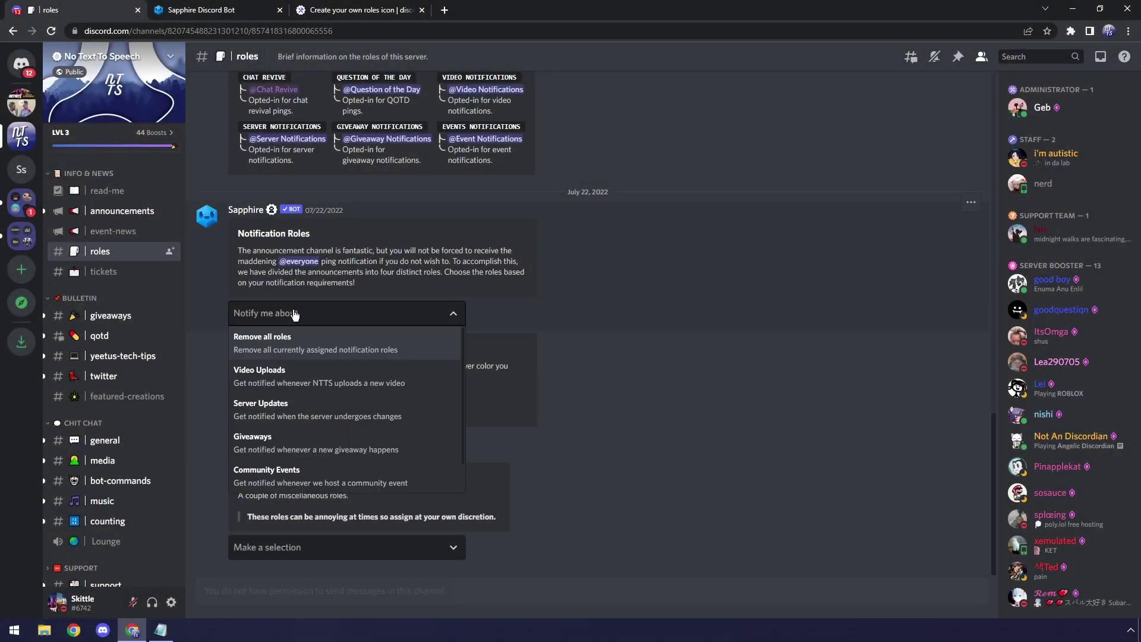
{"action": "left_click", "coordinate": [293, 388]}
{"action": "left_click", "coordinate": [273, 410]}
{"action": "left_click", "coordinate": [274, 439]}
{"action": "left_click", "coordinate": [604, 323]}
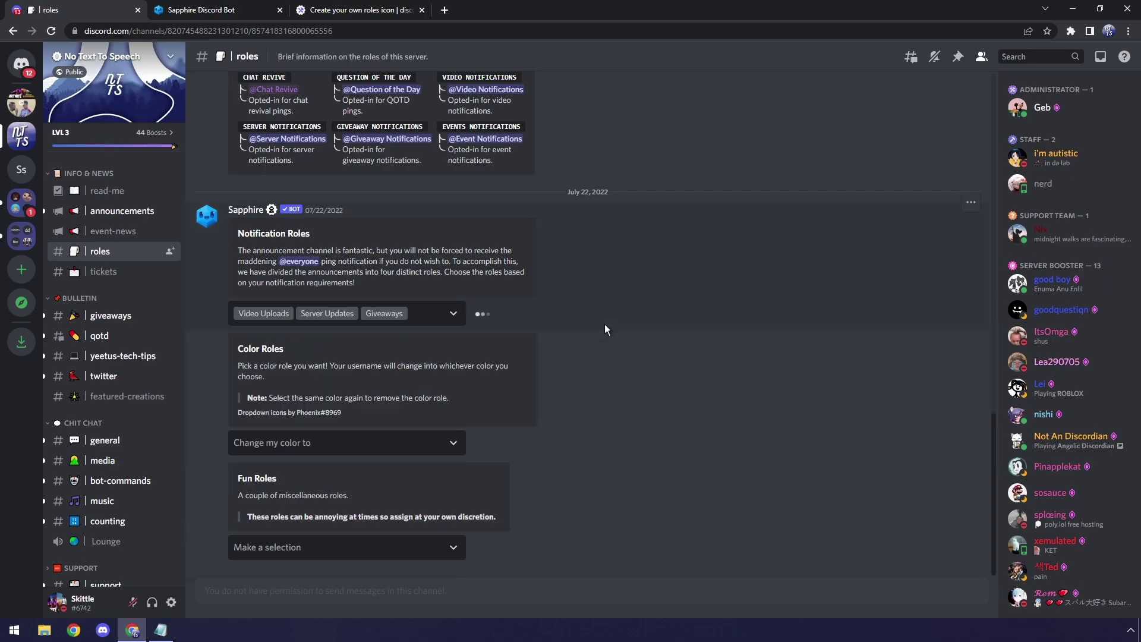
{"action": "left_click", "coordinate": [291, 268]}
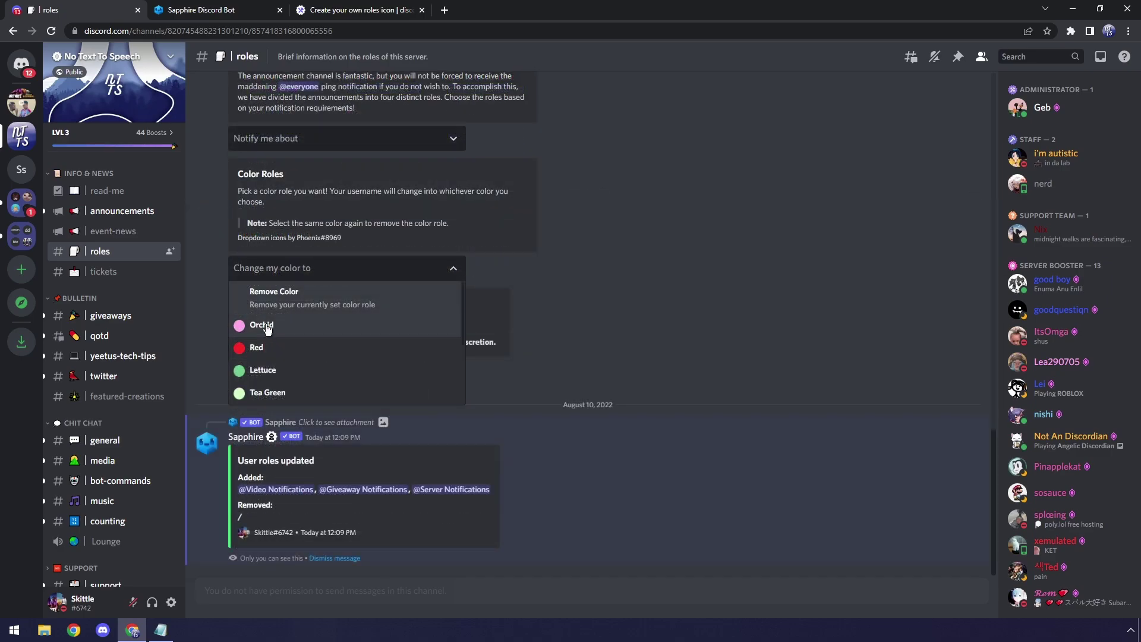
{"action": "left_click", "coordinate": [241, 331]}
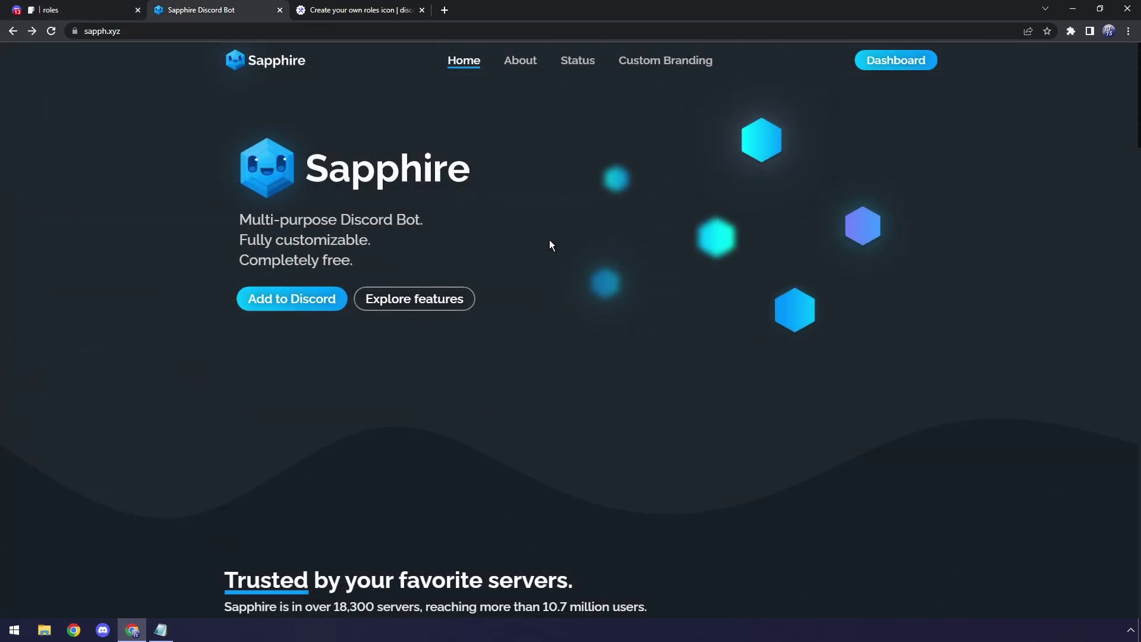
Step: Add the Sapphire bot to the FORTI NINETY server from the Sapphire website and continue its authorization
{"action": "left_click", "coordinate": [293, 299]}
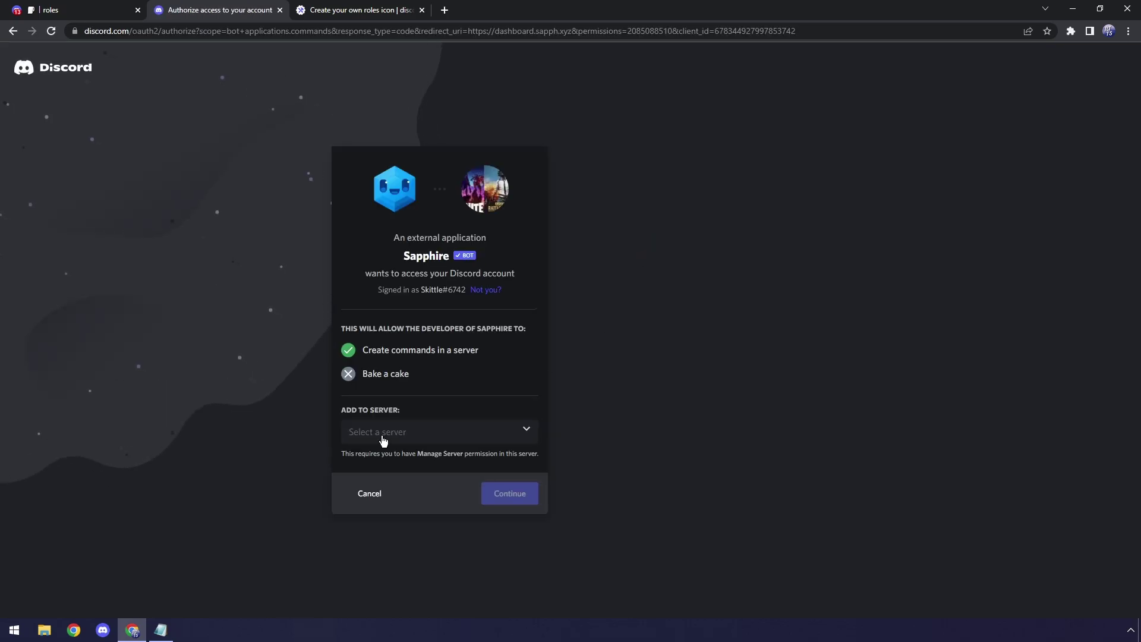
{"action": "left_click", "coordinate": [384, 440]}
{"action": "left_click", "coordinate": [402, 561]}
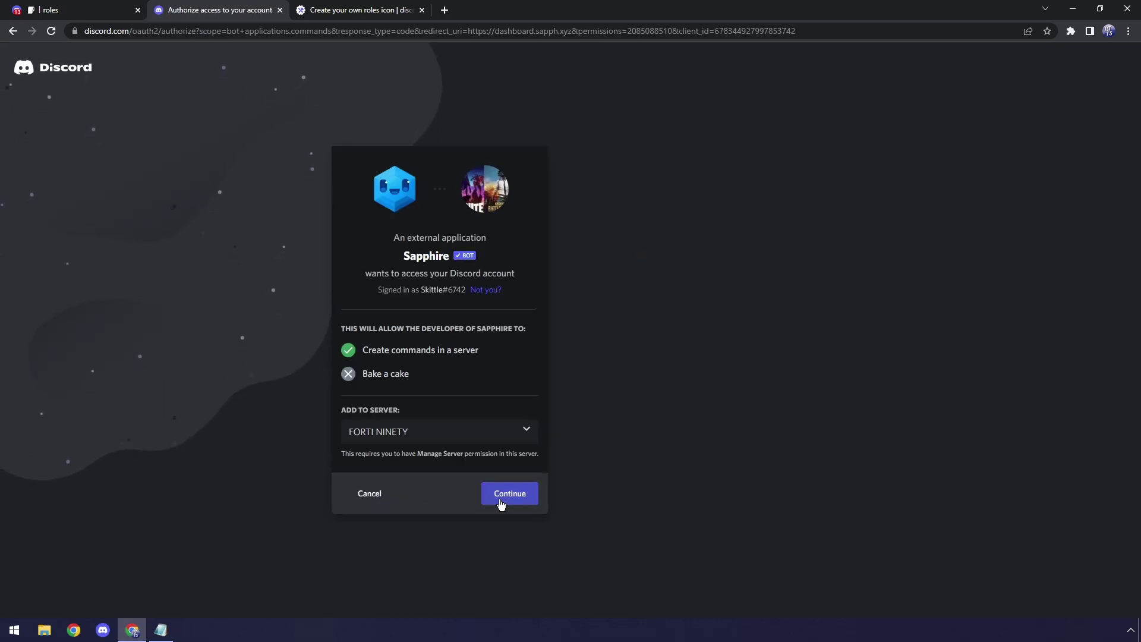
{"action": "left_click", "coordinate": [504, 497]}
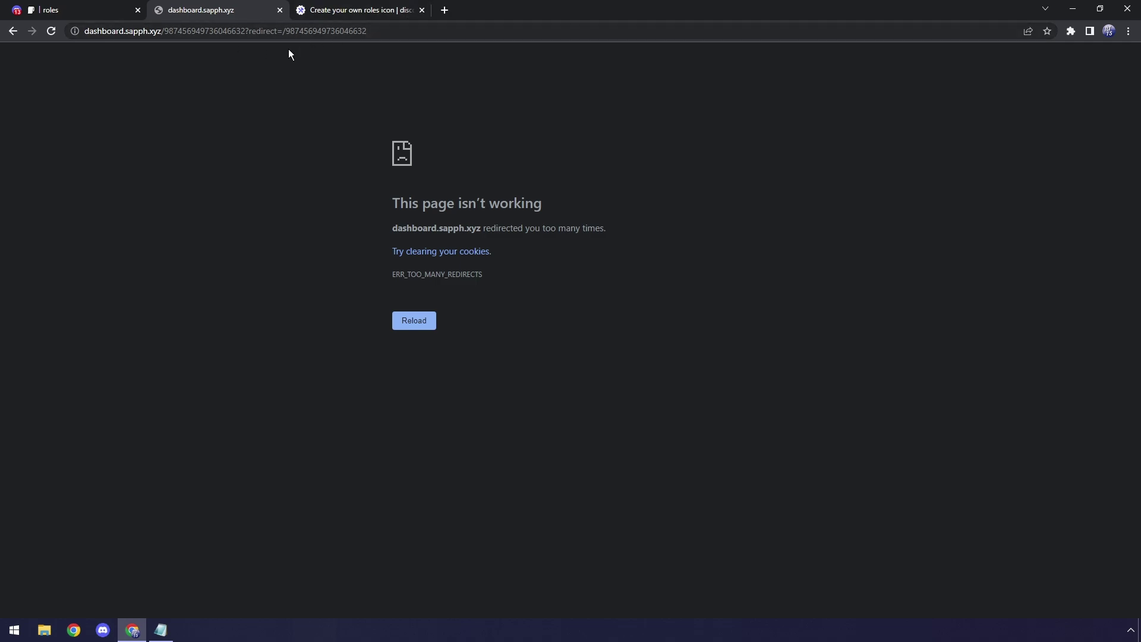
Step: Load dashboard.sapph.xyz without the redirect path and open the FORTI NINETY server's dashboard
{"action": "left_click", "coordinate": [401, 322]}
{"action": "left_click_drag", "start_coordinate": [366, 31], "coordinate": [164, 31]}
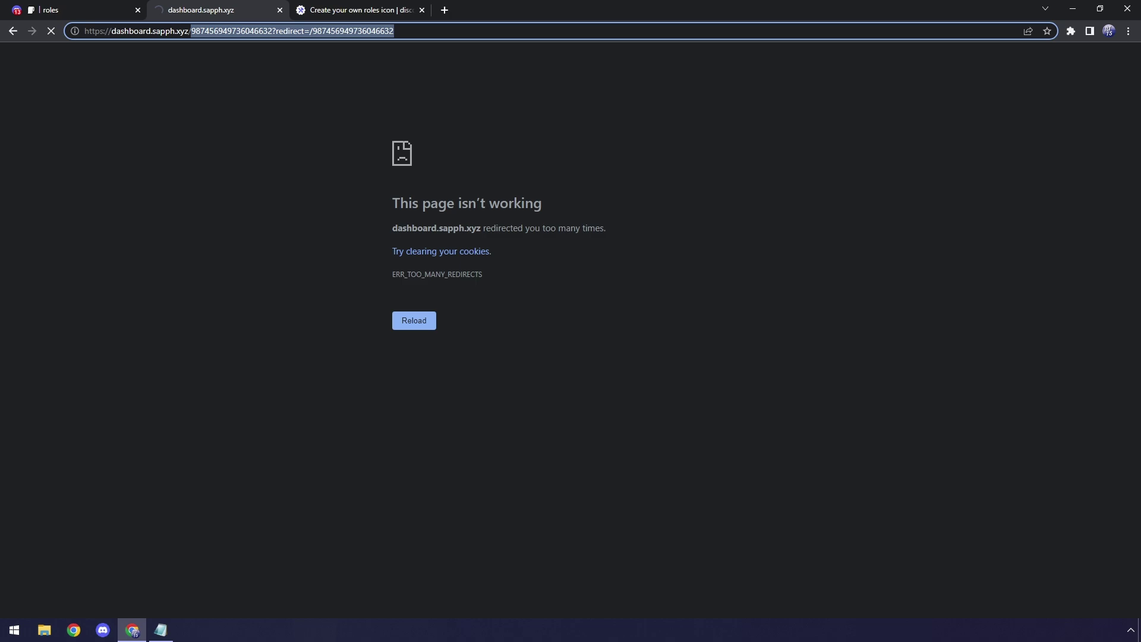
{"action": "key", "text": "BackSpace"}
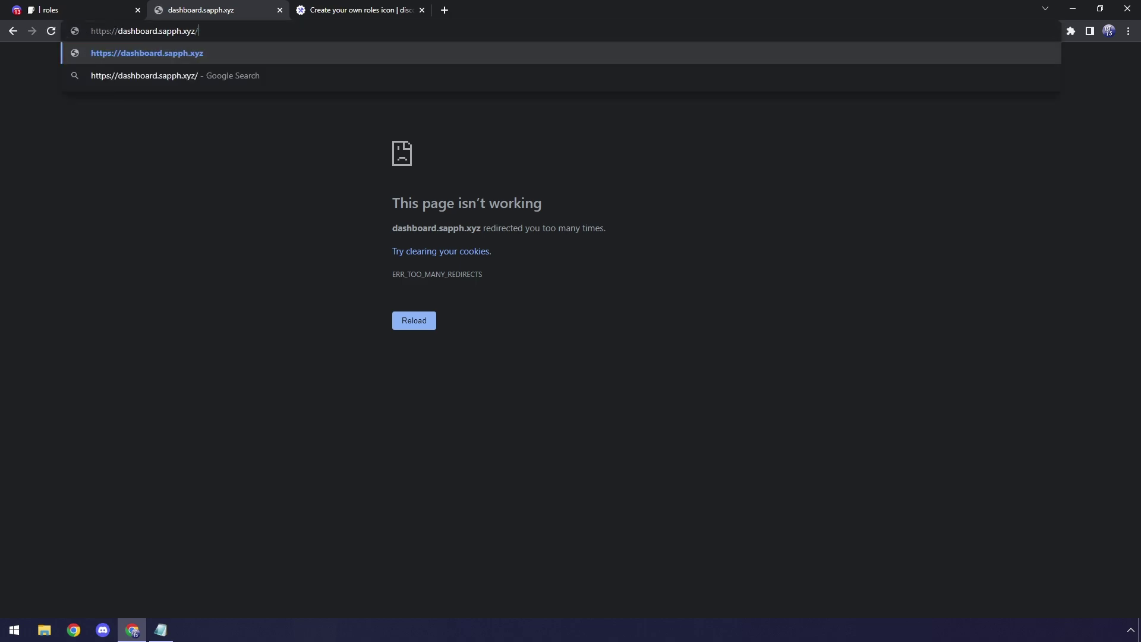
{"action": "key", "text": "Return"}
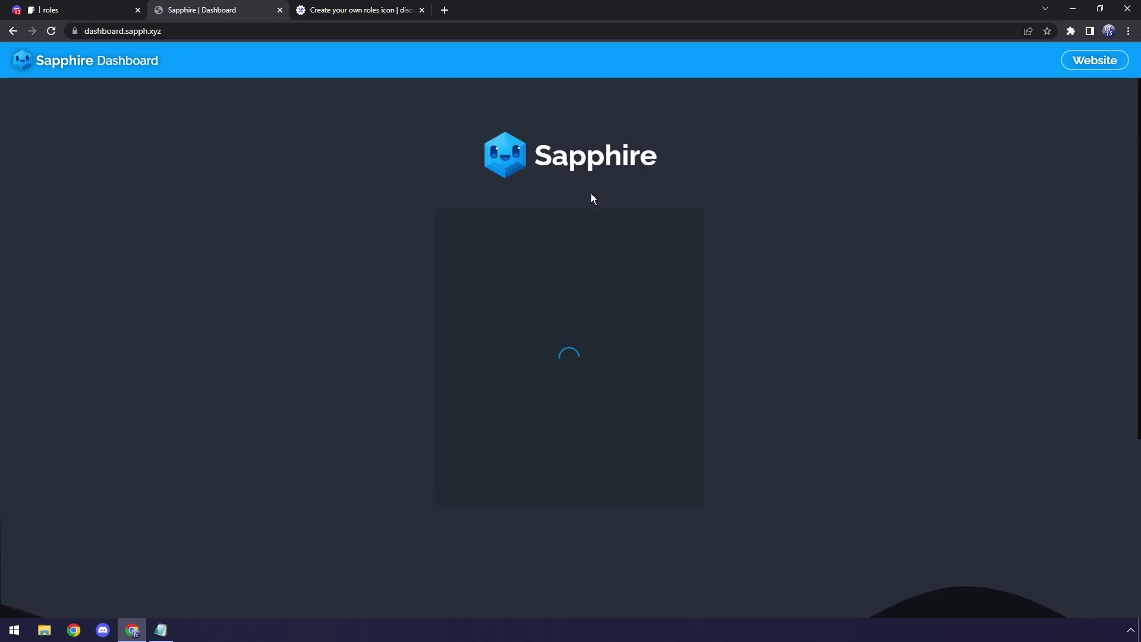
{"action": "left_click", "coordinate": [569, 359]}
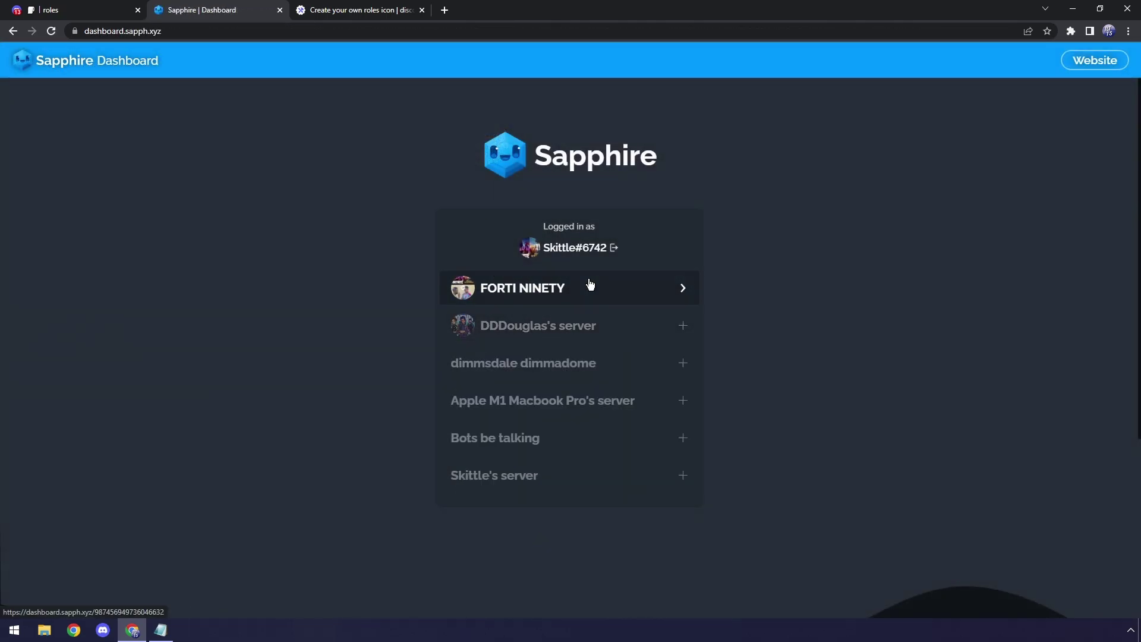
{"action": "left_click", "coordinate": [590, 285]}
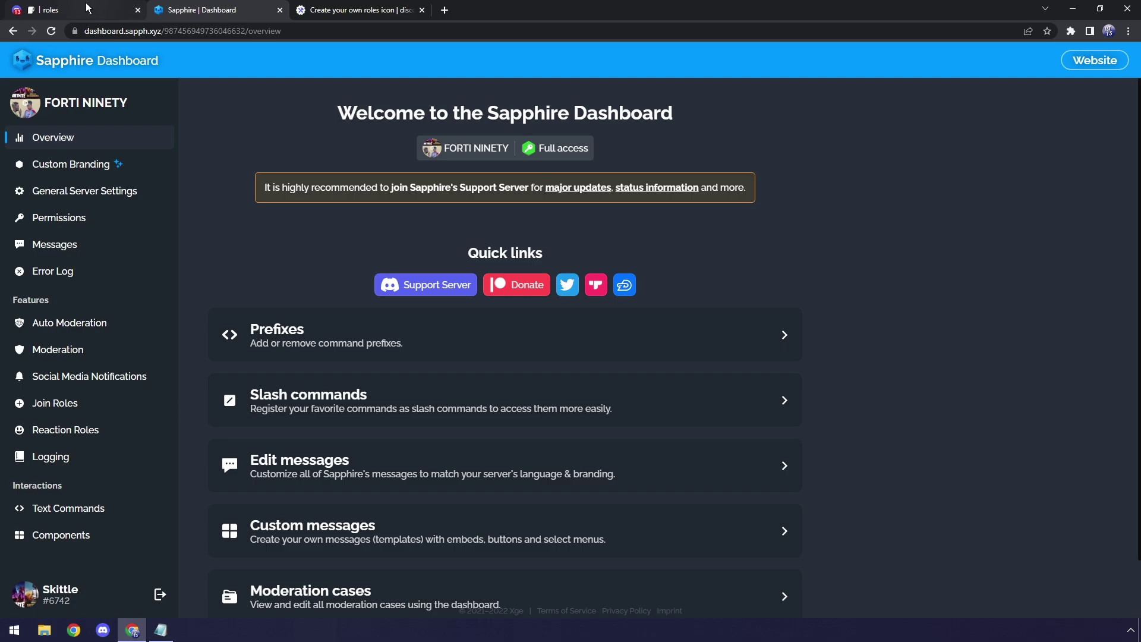
Step: Switch to Discord and create a role named Green with a green color in FORTI NINETY's role settings
{"action": "left_click", "coordinate": [87, 8]}
{"action": "left_click", "coordinate": [20, 102]}
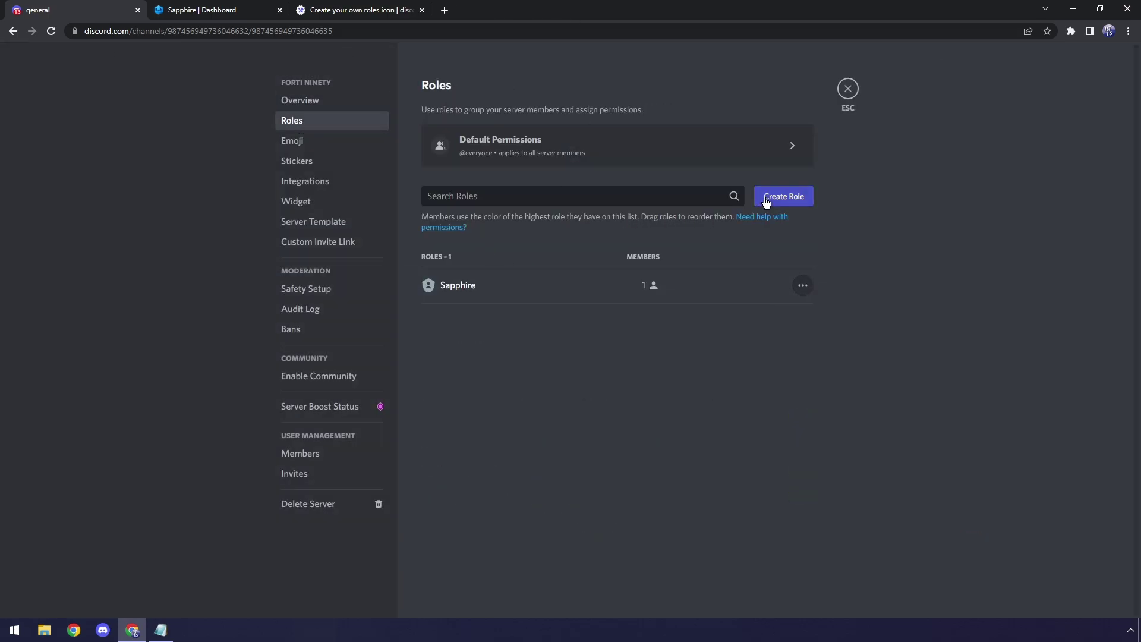
{"action": "left_click", "coordinate": [764, 198]}
{"action": "left_click_drag", "start_coordinate": [591, 174], "coordinate": [555, 173]}
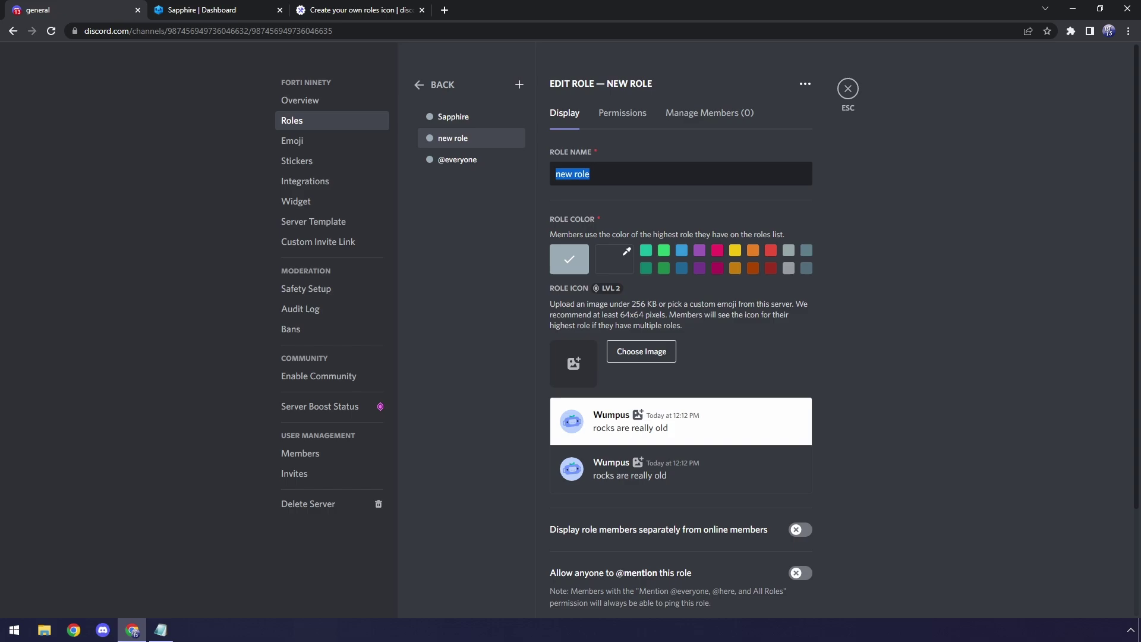
{"action": "type", "text": "Green"}
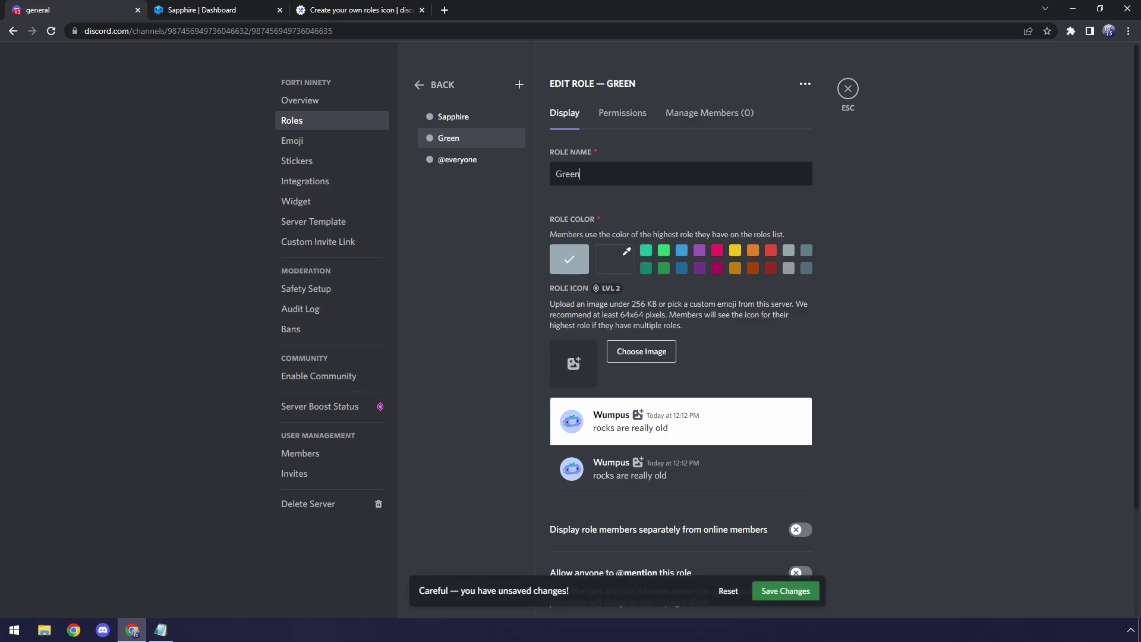
{"action": "left_click", "coordinate": [665, 266]}
Step: Clear all permissions of the Green role and save the changes
{"action": "left_click", "coordinate": [622, 113]}
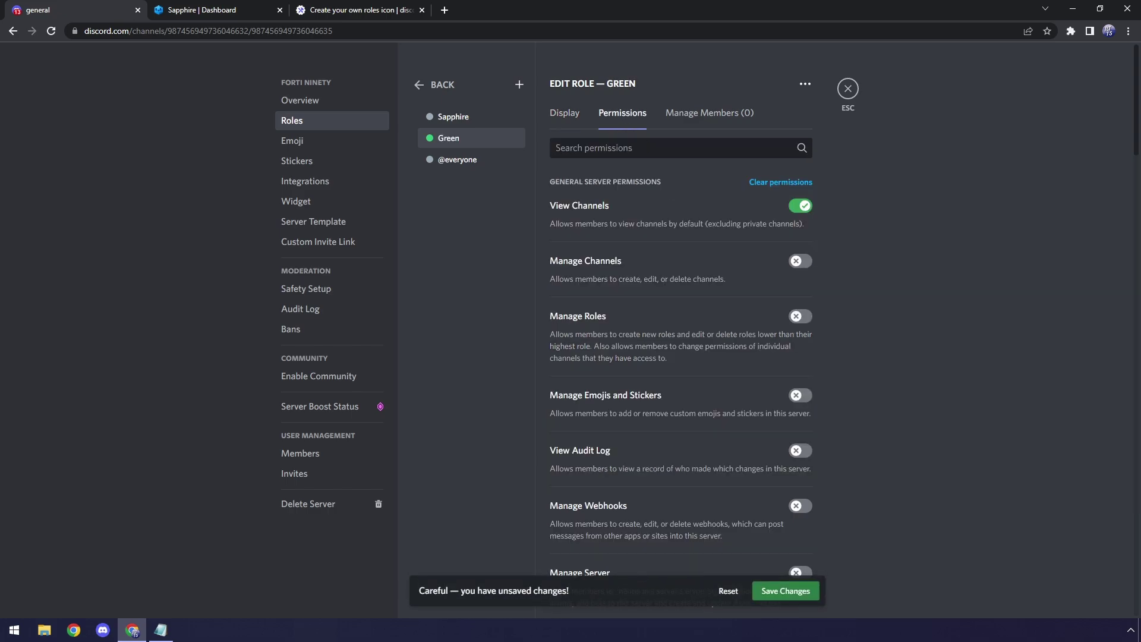
{"action": "left_click", "coordinate": [795, 180]}
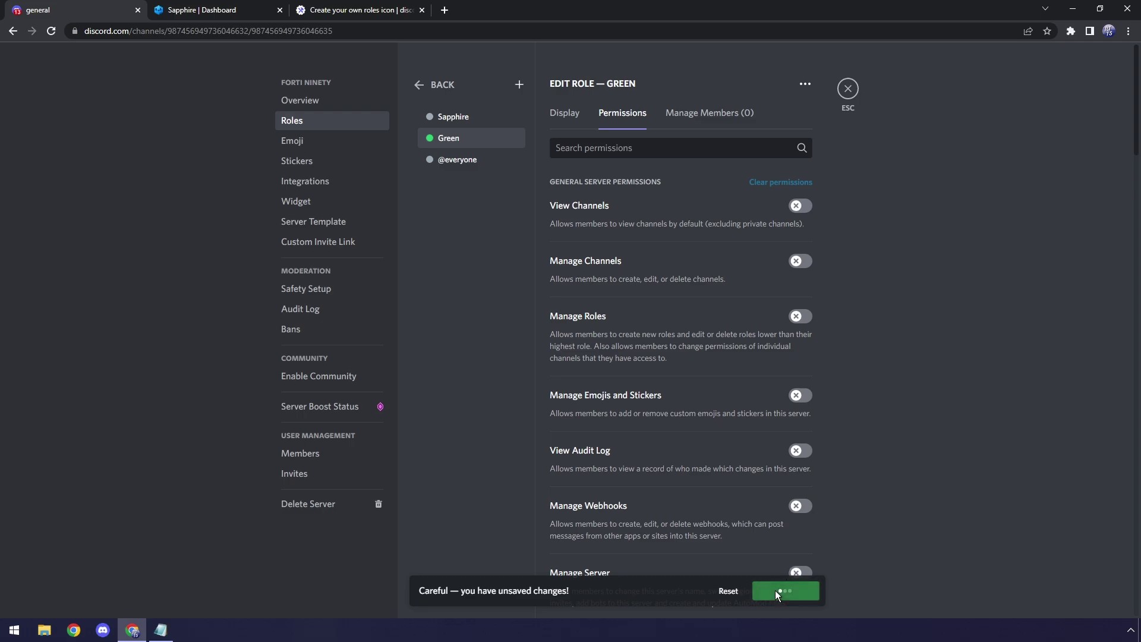
{"action": "left_click", "coordinate": [781, 571]}
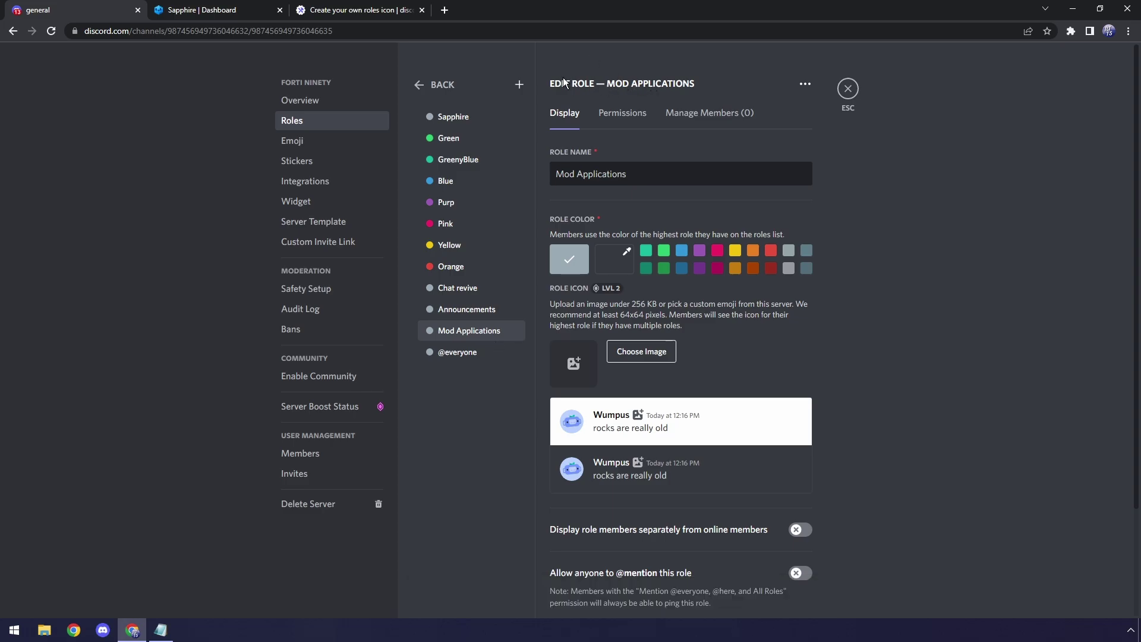
Step: Switch to the Sapphire dashboard, create a message template named "updateroles" and open it for editing
{"action": "left_click", "coordinate": [237, 9]}
{"action": "left_click", "coordinate": [68, 246]}
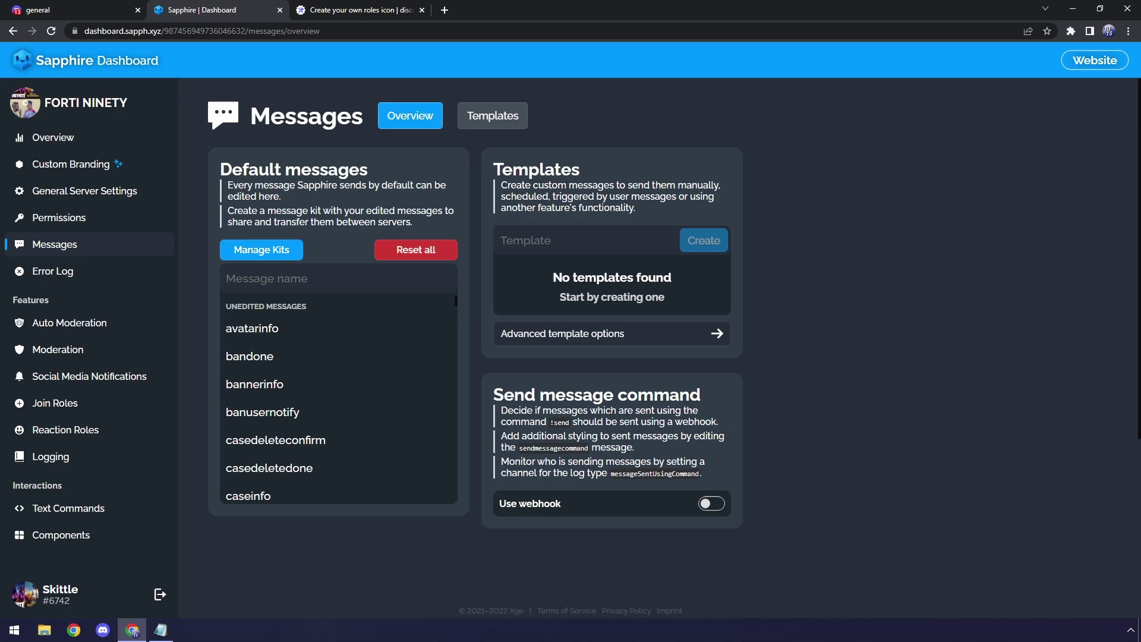
{"action": "type", "text": "updateroles"}
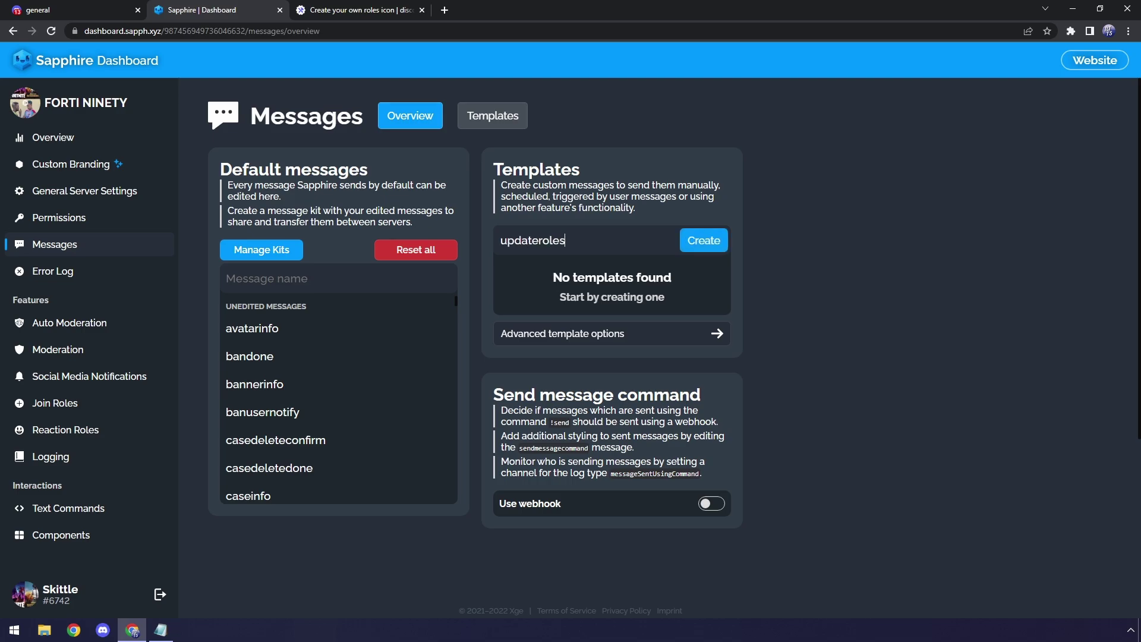
{"action": "left_click", "coordinate": [695, 242]}
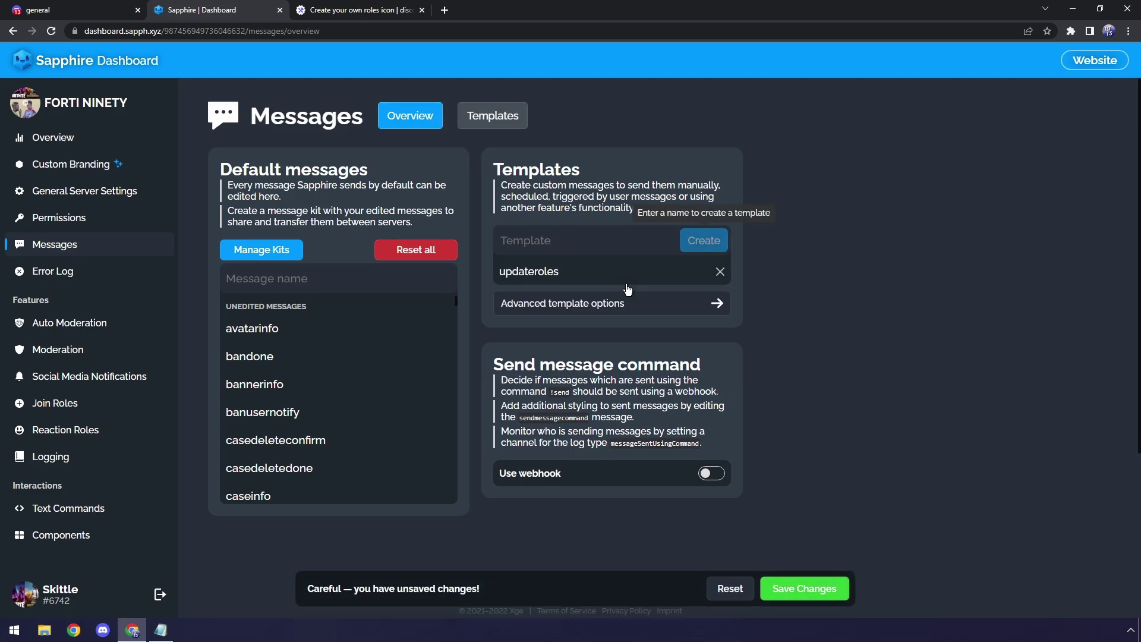
{"action": "left_click", "coordinate": [542, 277]}
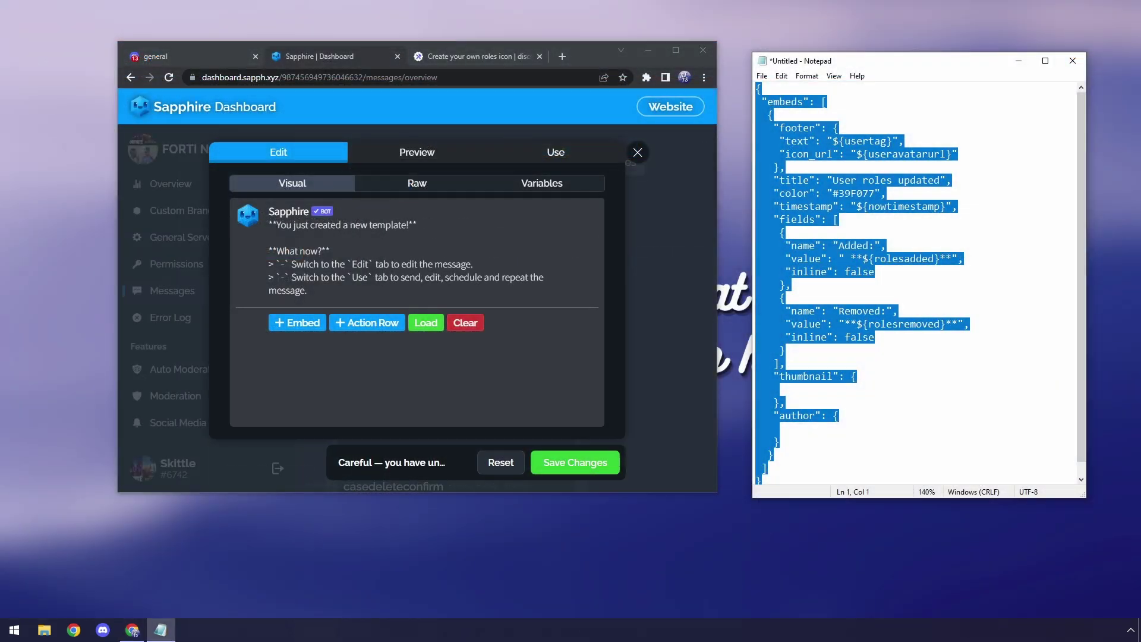
Step: Replace the updateroles template's raw content with the complete "User roles updated" embed JSON copied from Notepad
{"action": "left_click", "coordinate": [779, 389]}
{"action": "scroll", "coordinate": [920, 279], "scroll_direction": "down", "scroll_amount": 1}
{"action": "left_click_drag", "start_coordinate": [772, 472], "coordinate": [767, 86]}
{"action": "key", "text": "ctrl+c"}
{"action": "double_click", "coordinate": [585, 57]}
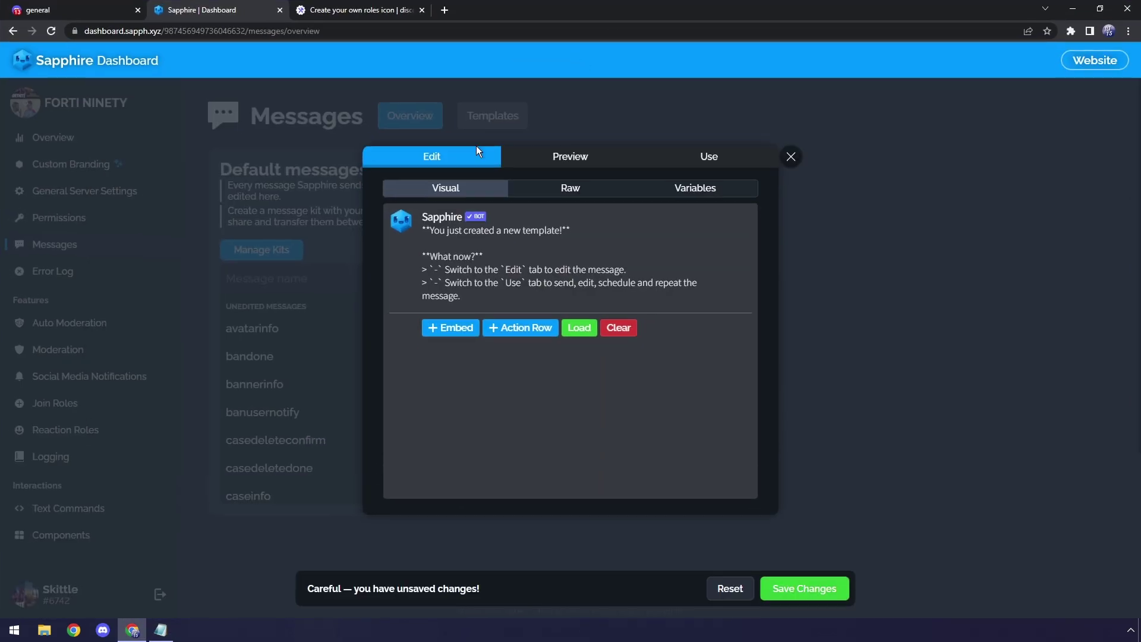
{"action": "left_click", "coordinate": [557, 181]}
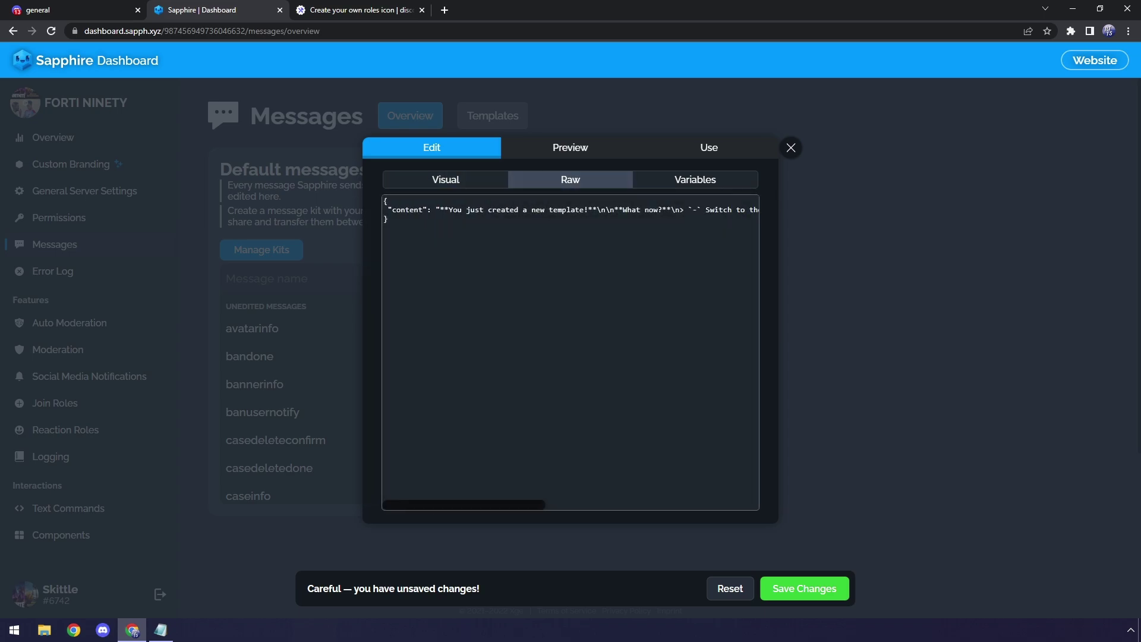
{"action": "key", "text": "ctrl+a"}
{"action": "key", "text": "BackSpace"}
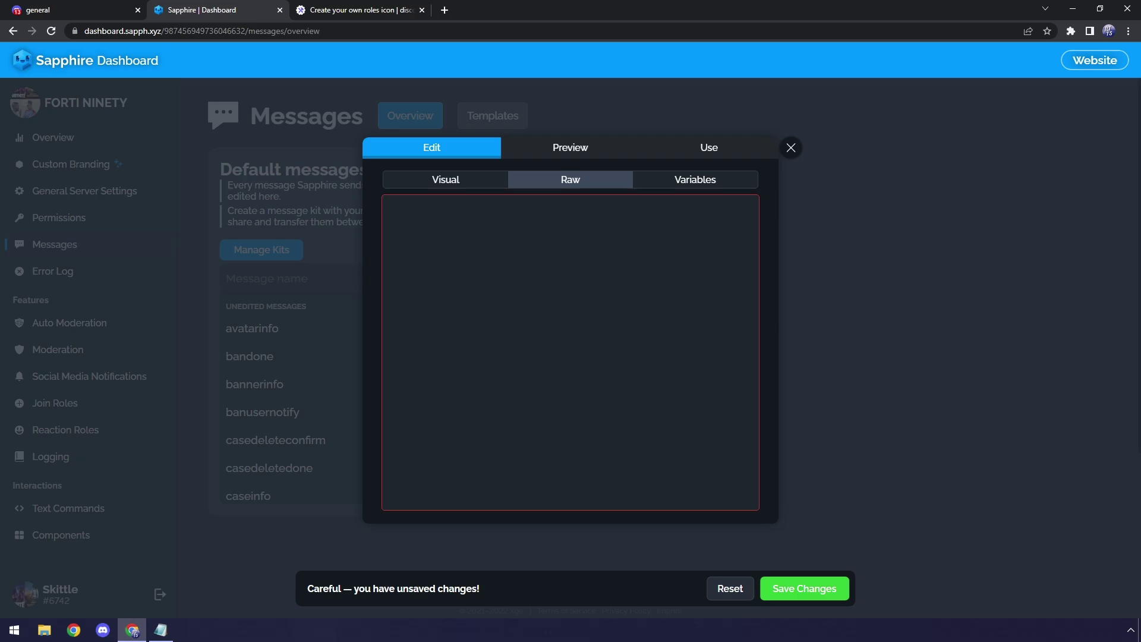
{"action": "key", "text": "ctrl+v"}
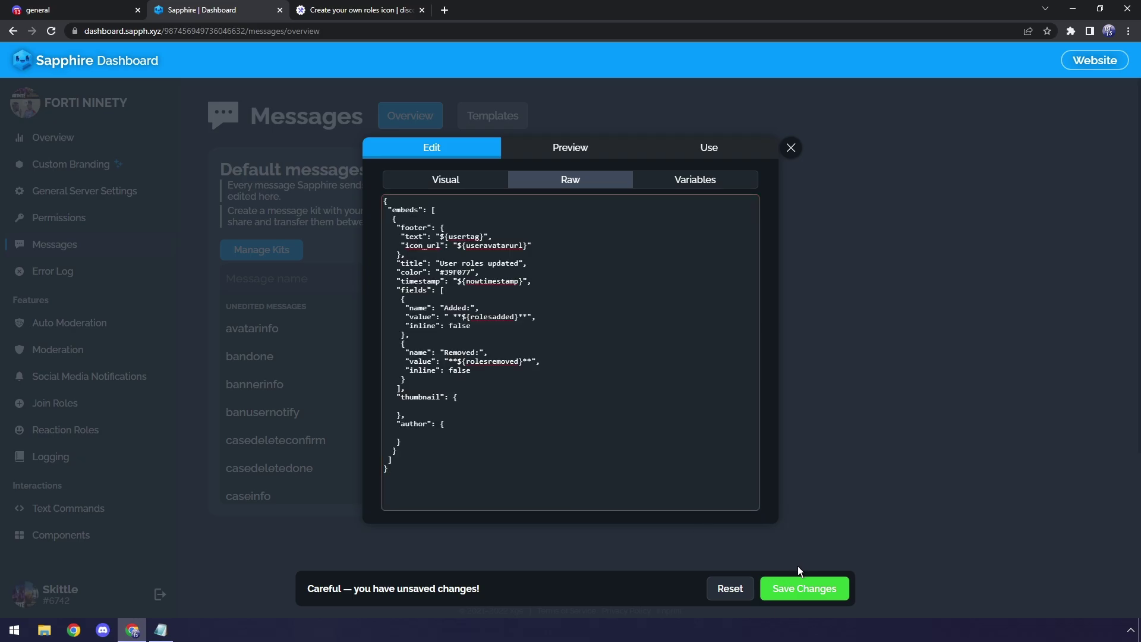
Step: Compare the role update message in Discord's roles channel with the preview of the updateroles template
{"action": "key", "text": "ctrl+1"}
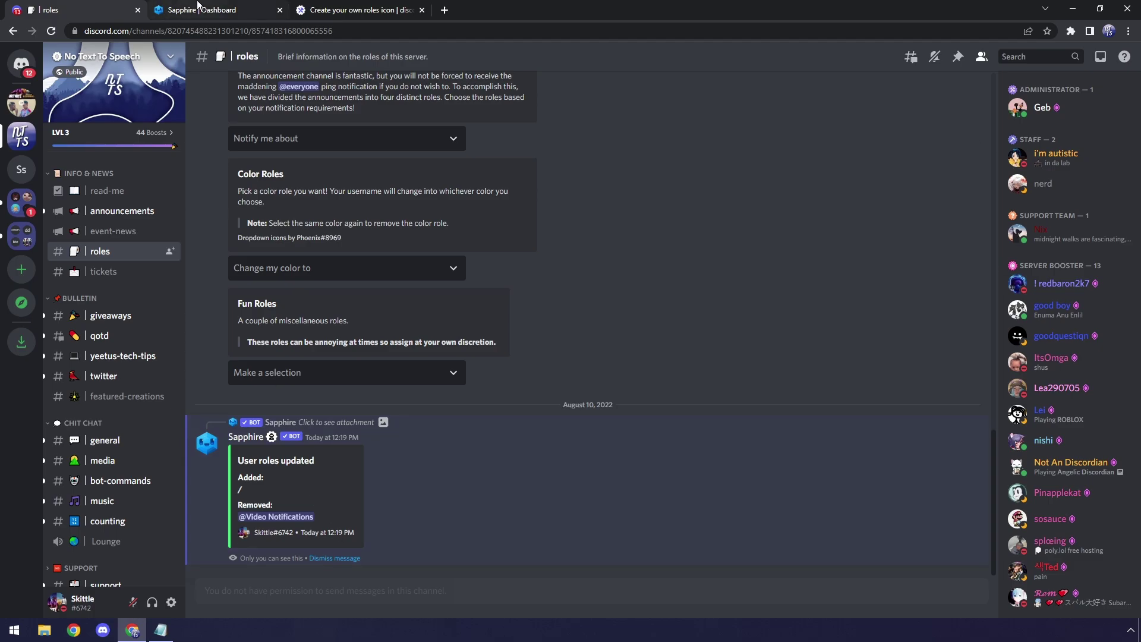
{"action": "left_click", "coordinate": [255, 8]}
{"action": "left_click", "coordinate": [597, 272]}
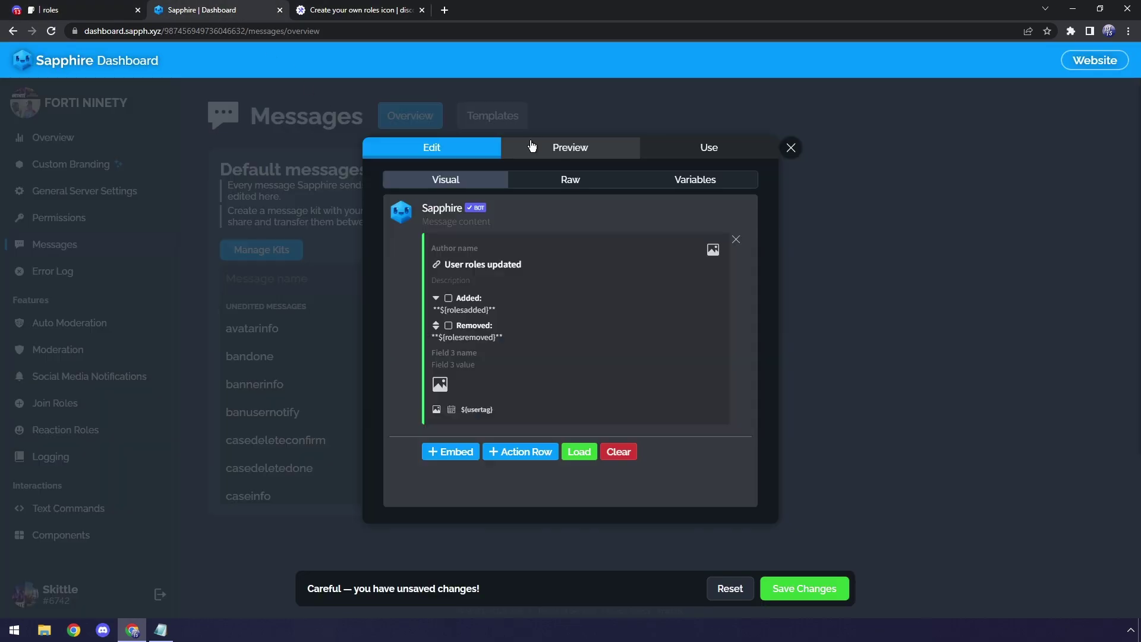
{"action": "left_click", "coordinate": [543, 148]}
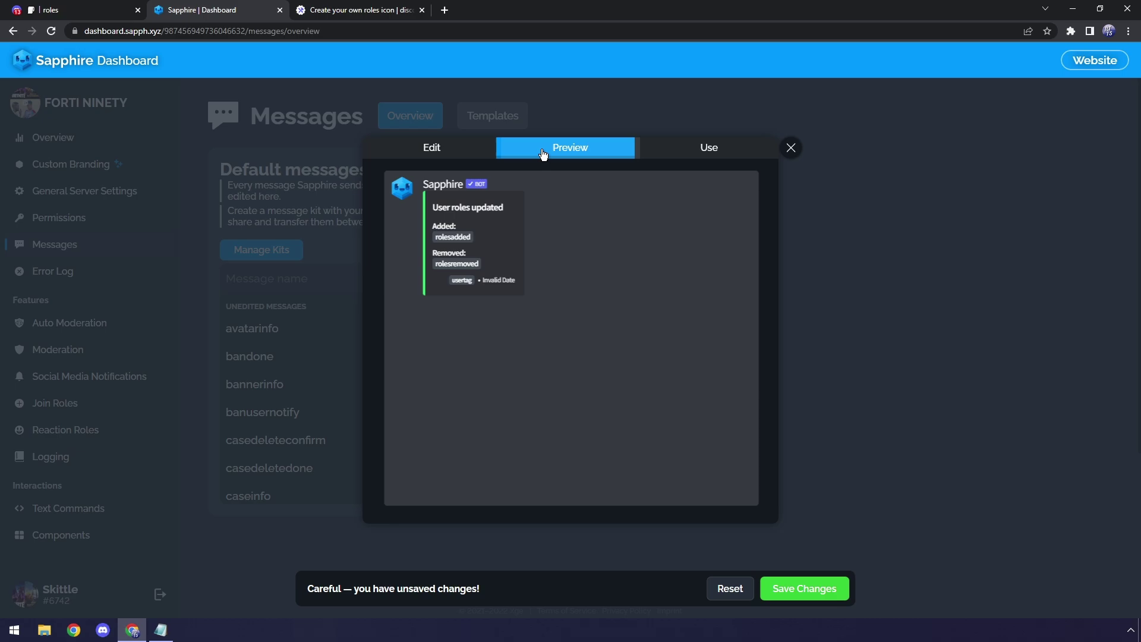
Step: Try adding a laughing emoji before the embed's "Added:" field name in the visual editor, and remove it
{"action": "left_click", "coordinate": [458, 150]}
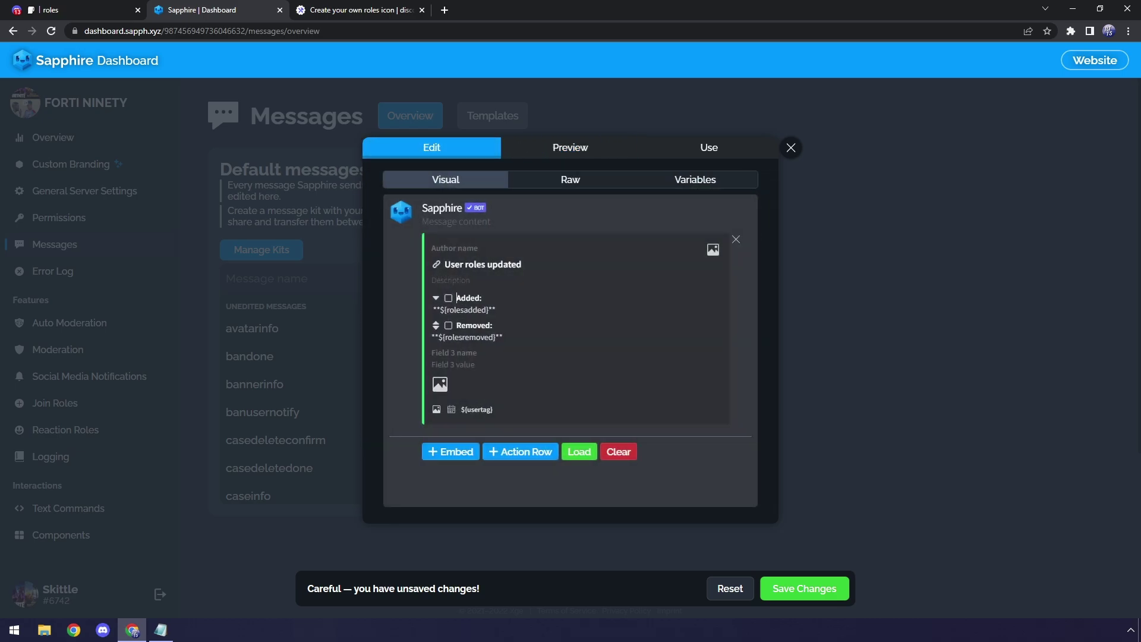
{"action": "key", "text": "super+period"}
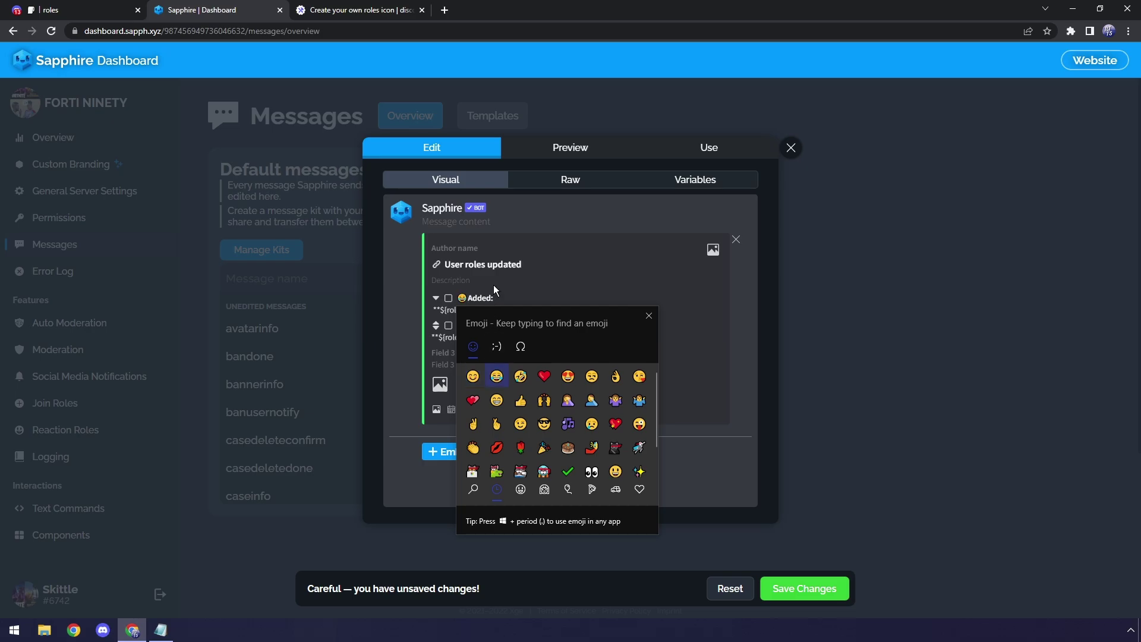
{"action": "key", "text": "Escape"}
{"action": "key", "text": "BackSpace"}
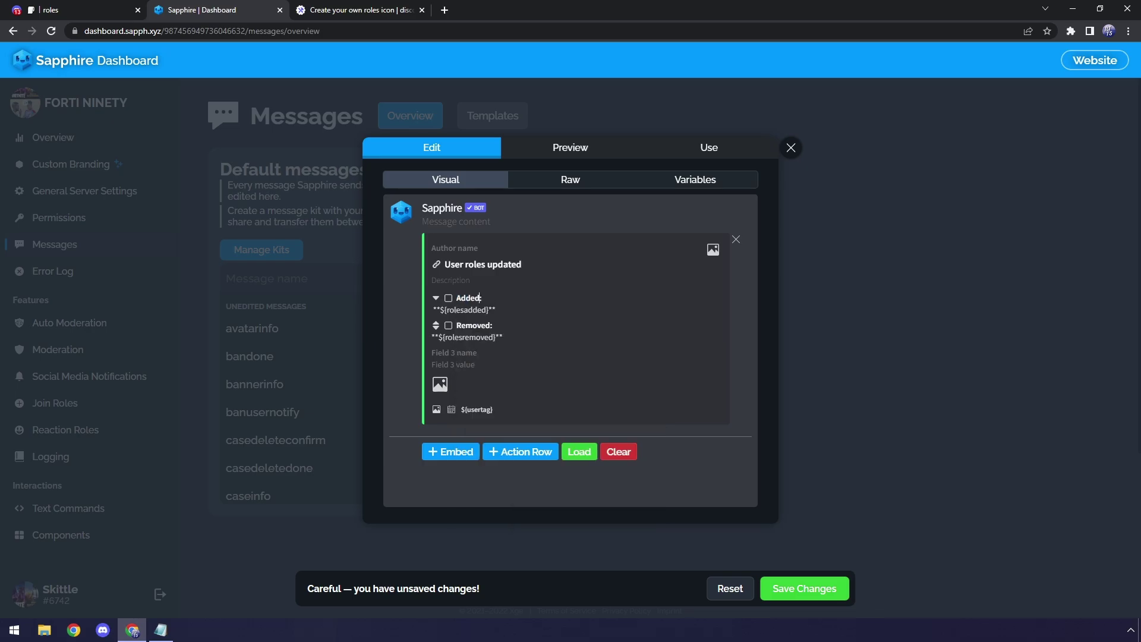
Step: Review the updateroles template's raw JSON, its visual layout and its message preview
{"action": "left_click", "coordinate": [542, 187]}
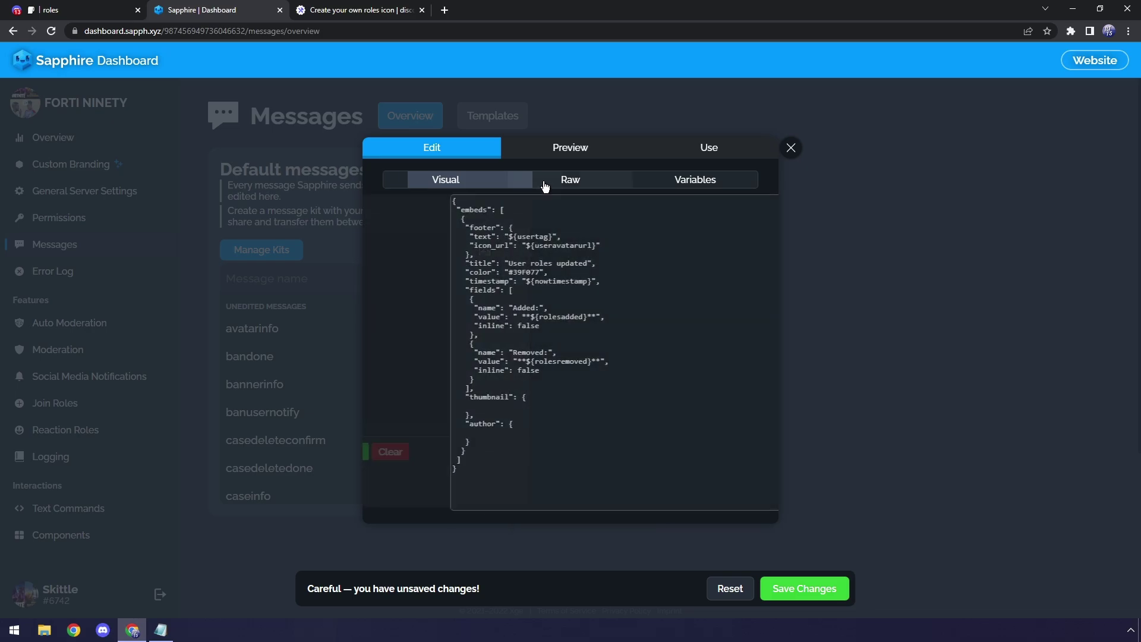
{"action": "left_click", "coordinate": [490, 181]}
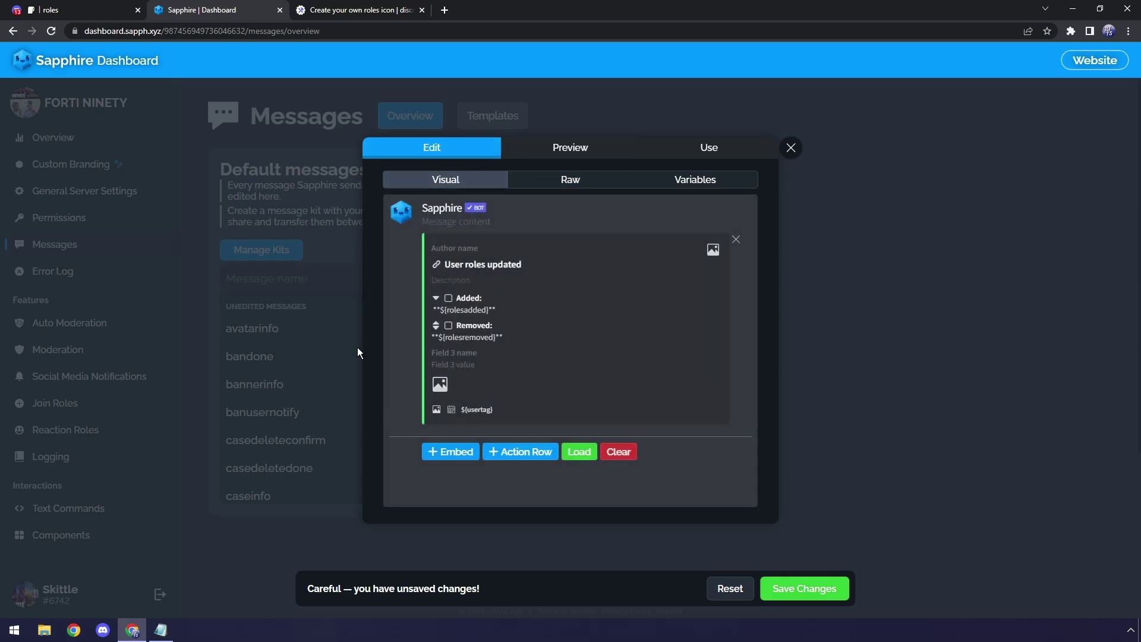
{"action": "left_click", "coordinate": [571, 147]}
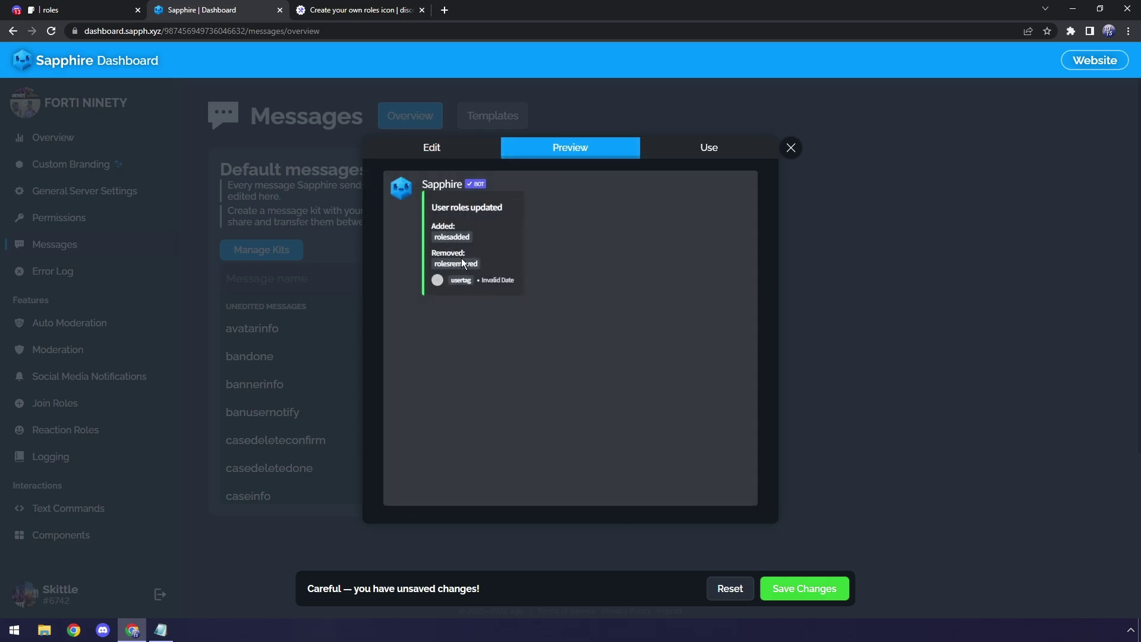
Step: Save the changes to the updateroles template, close its editor and open the dashboard's Components settings
{"action": "left_click", "coordinate": [432, 147]}
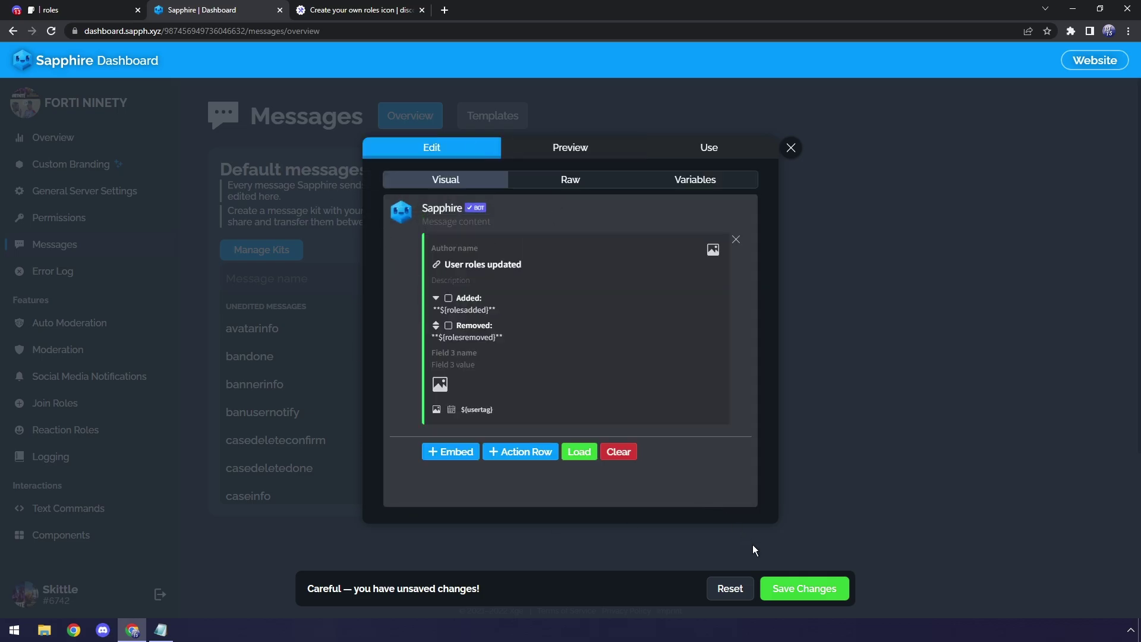
{"action": "left_click", "coordinate": [815, 589]}
{"action": "left_click", "coordinate": [791, 147]}
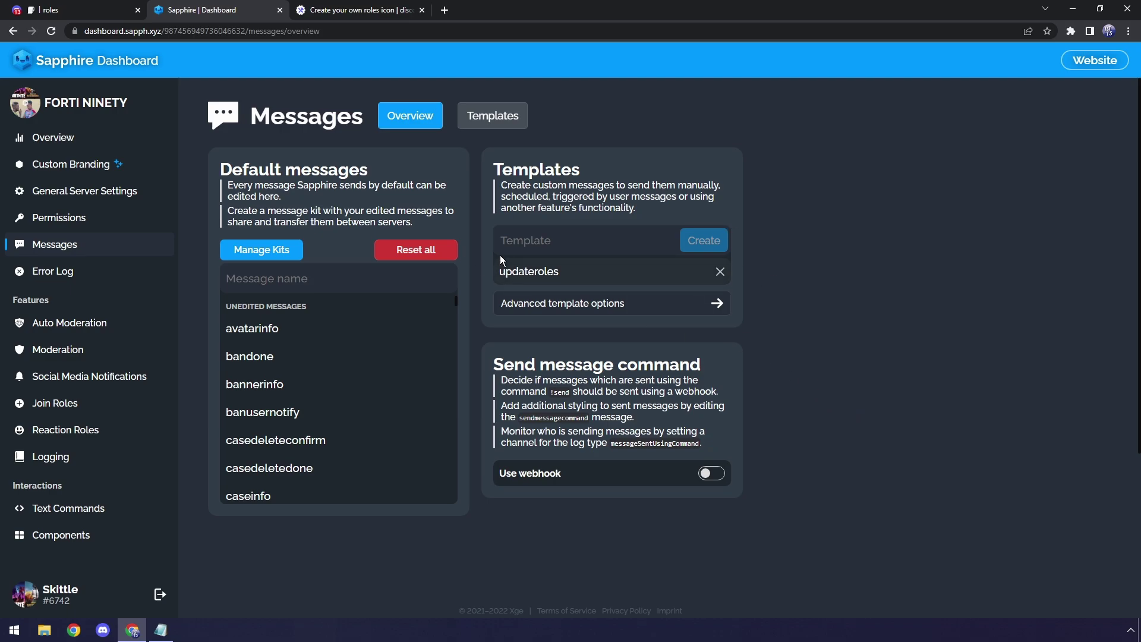
{"action": "left_click", "coordinate": [66, 535]}
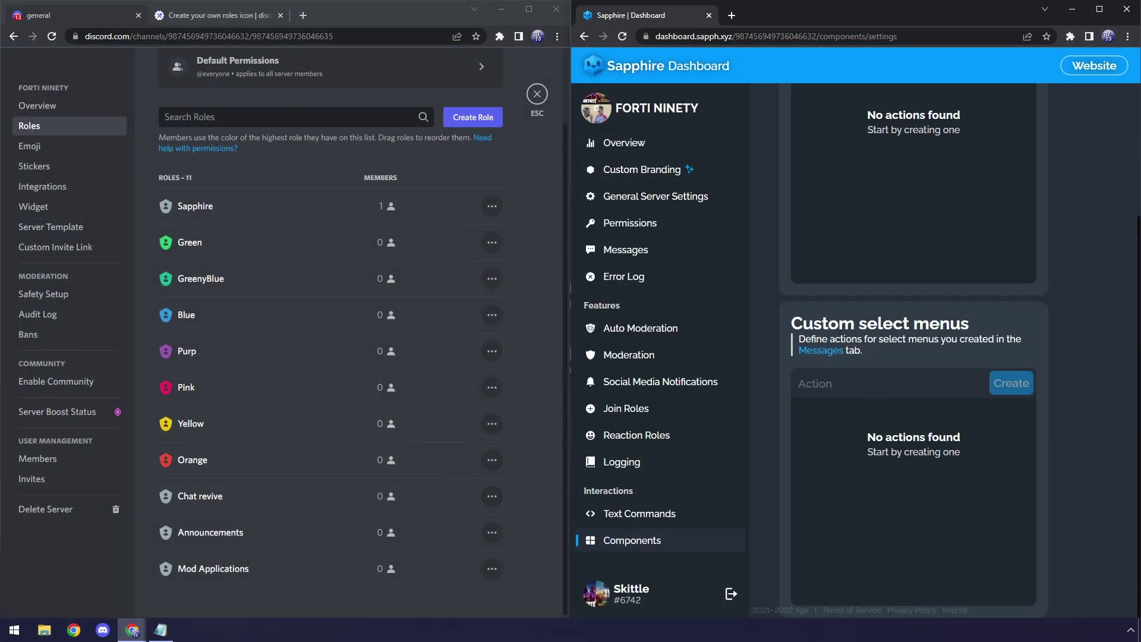
{"action": "scroll", "coordinate": [856, 416], "scroll_direction": "up", "scroll_amount": 1}
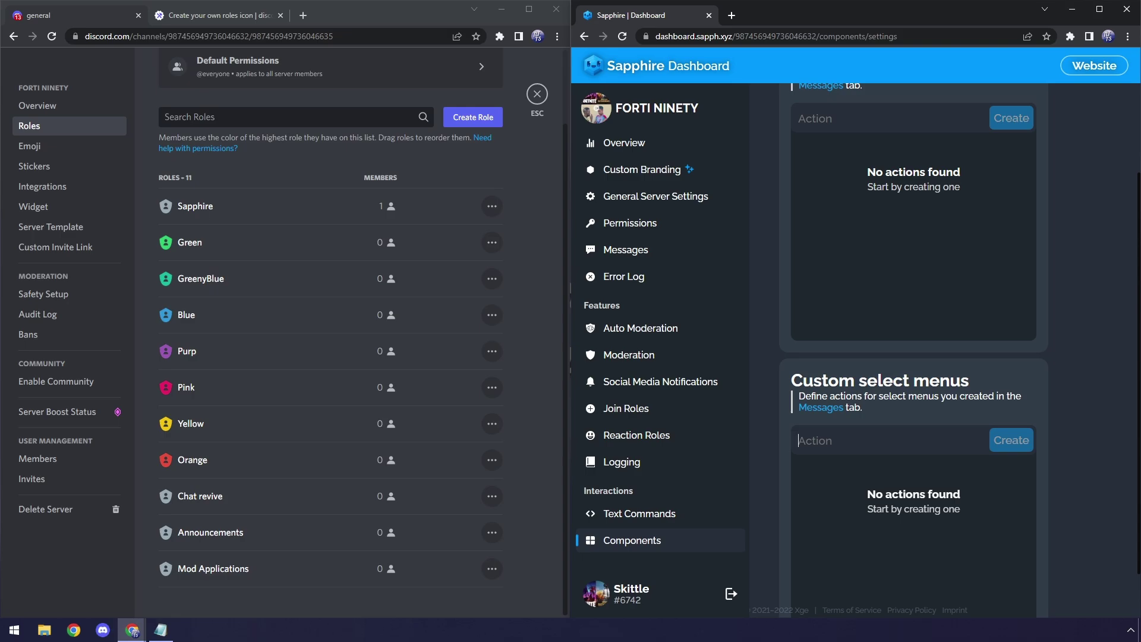
{"action": "type", "text": "colordropdown"}
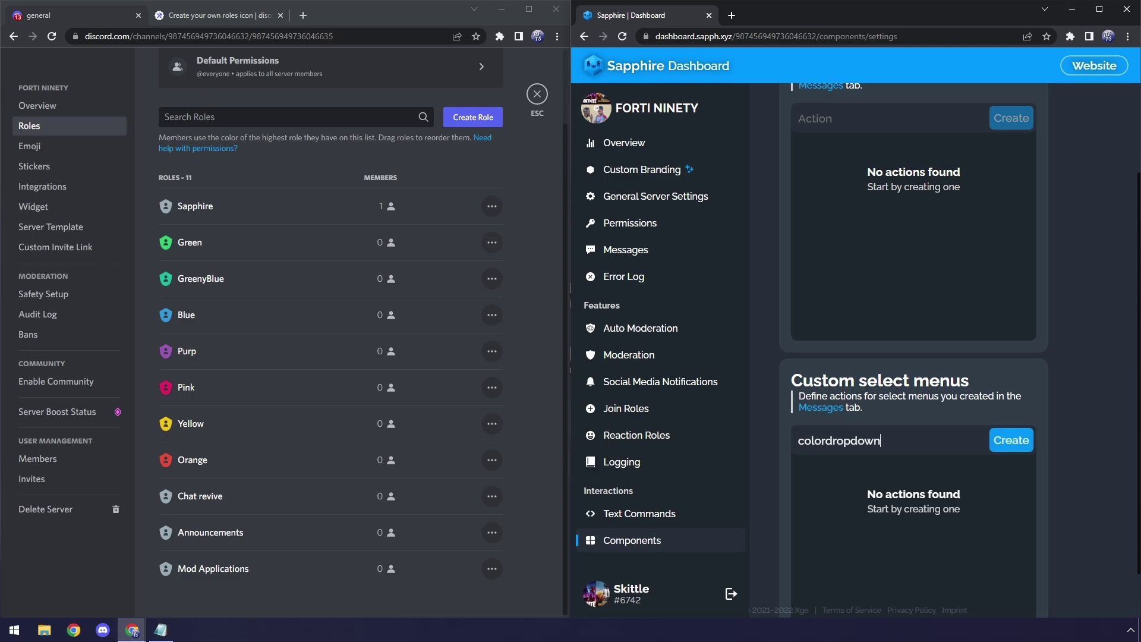
{"action": "left_click", "coordinate": [991, 449]}
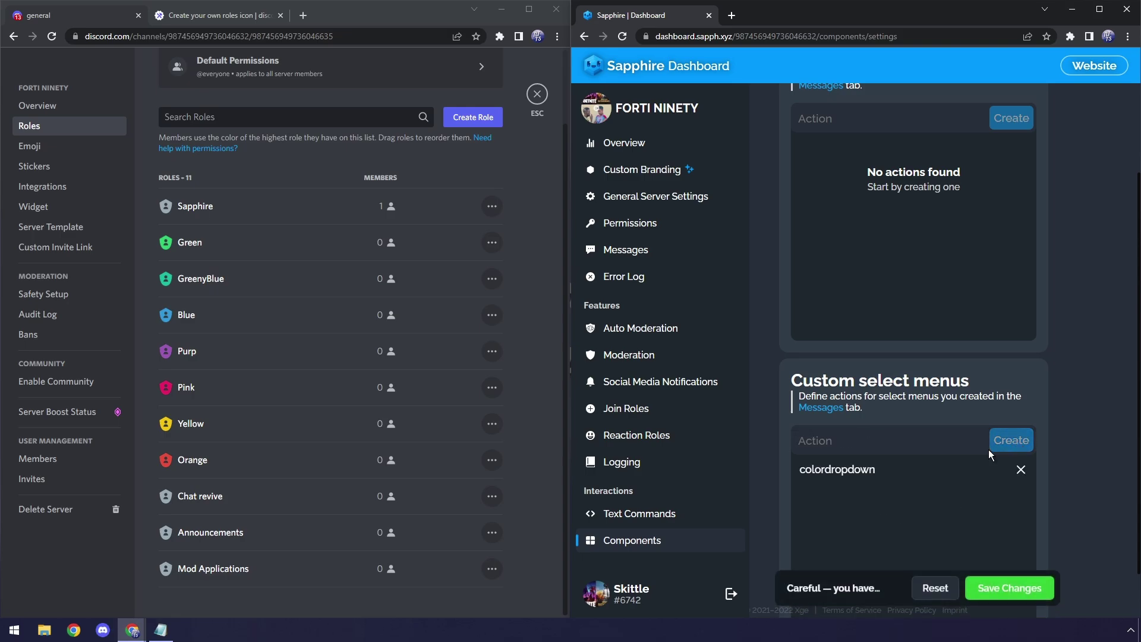
{"action": "left_click", "coordinate": [870, 471]}
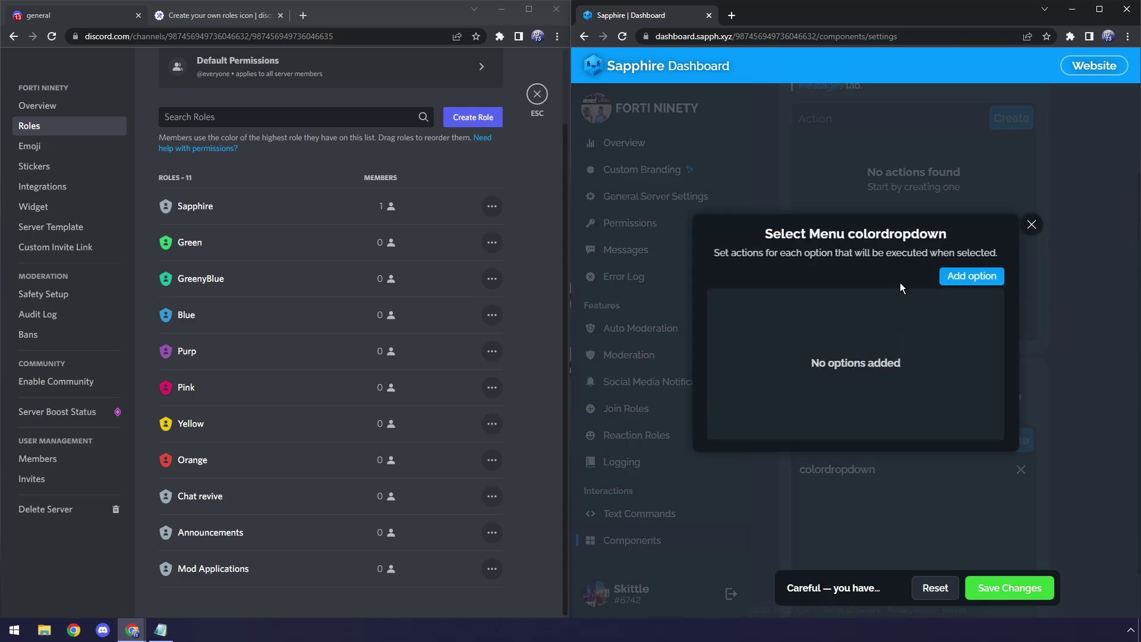
{"action": "left_click", "coordinate": [970, 276]}
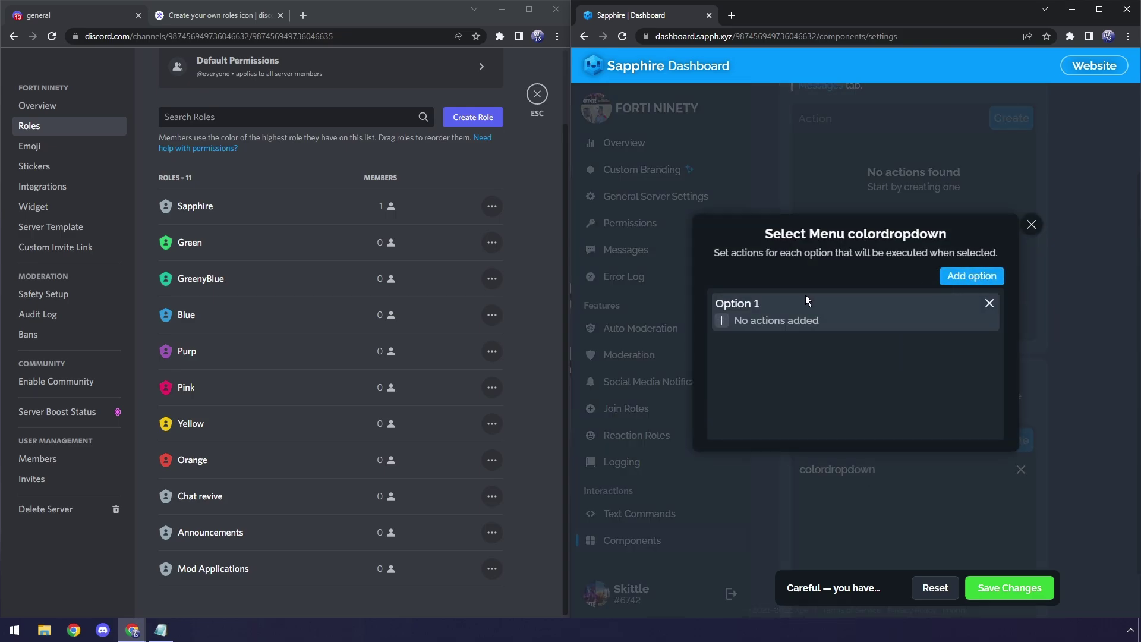
{"action": "left_click", "coordinate": [737, 304]}
{"action": "type", "text": "Green"}
{"action": "left_click", "coordinate": [722, 321]}
{"action": "scroll", "coordinate": [698, 301], "scroll_direction": "down", "scroll_amount": 2}
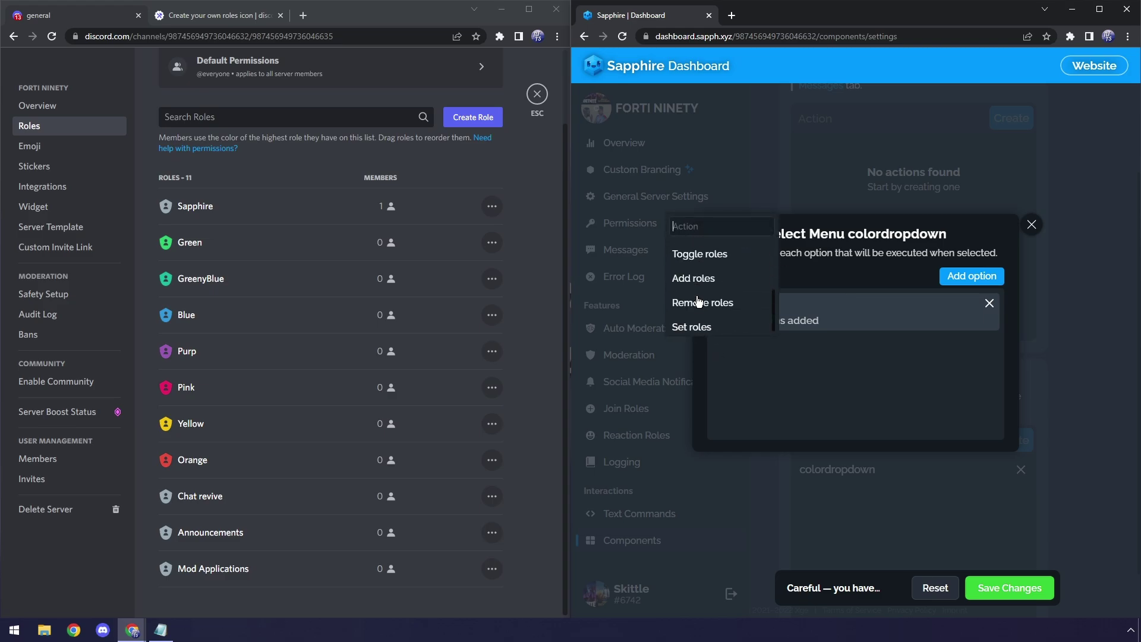
{"action": "left_click", "coordinate": [693, 279]}
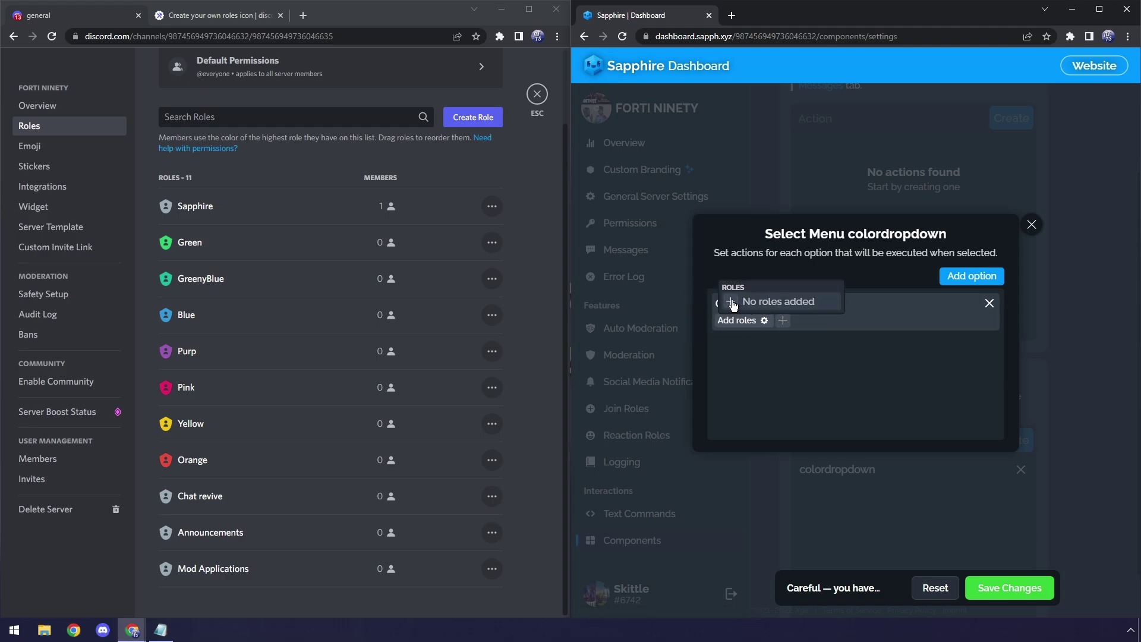
{"action": "left_click", "coordinate": [732, 303]}
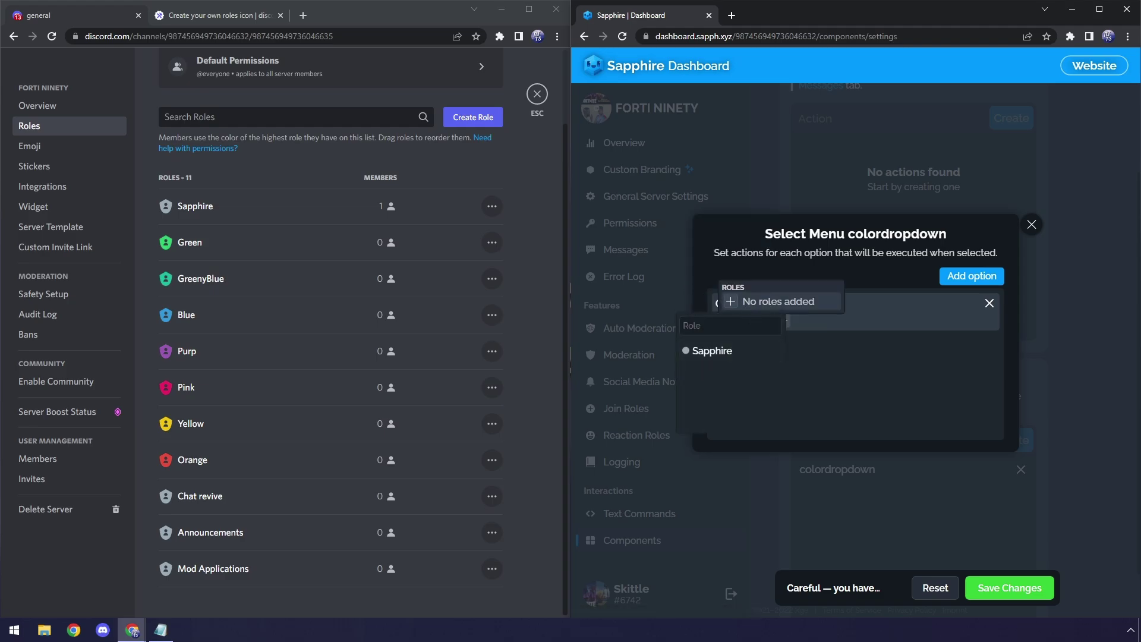
{"action": "left_click", "coordinate": [849, 385]}
Step: Reload the Components page, discarding unsaved changes, and create a custom select menu named colordropdown
{"action": "left_click", "coordinate": [622, 37]}
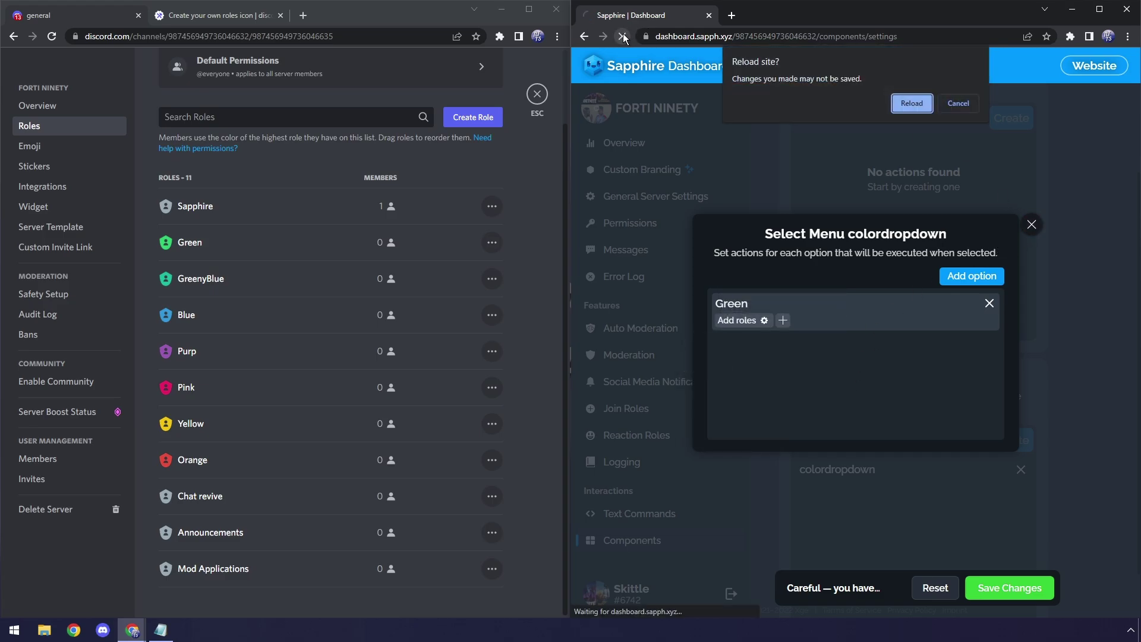
{"action": "left_click", "coordinate": [908, 103]}
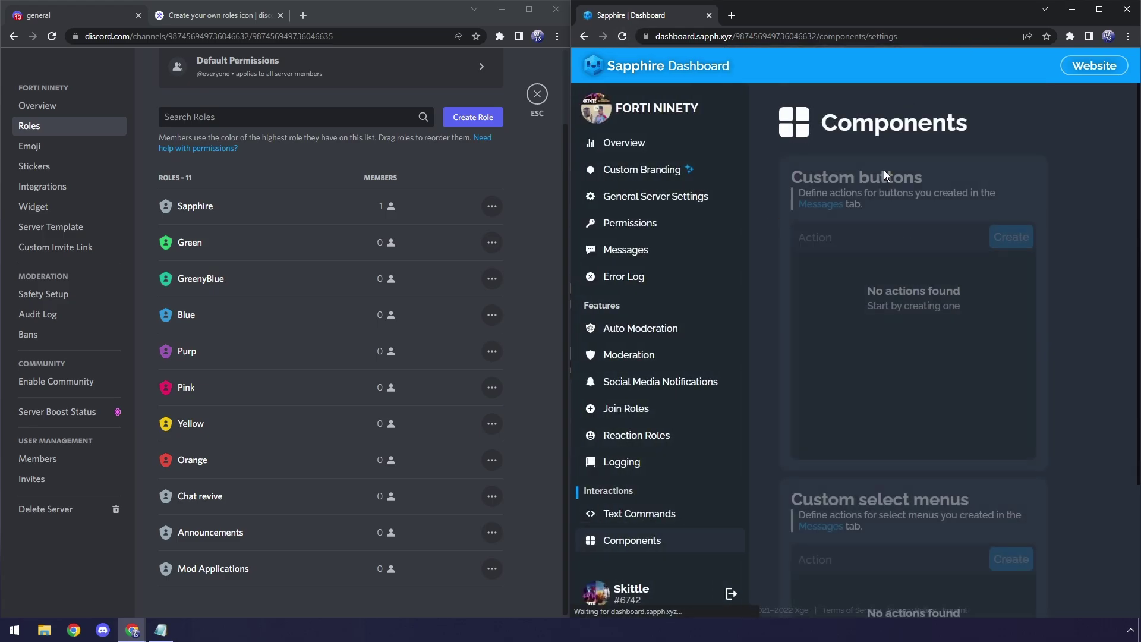
{"action": "type", "text": "color"}
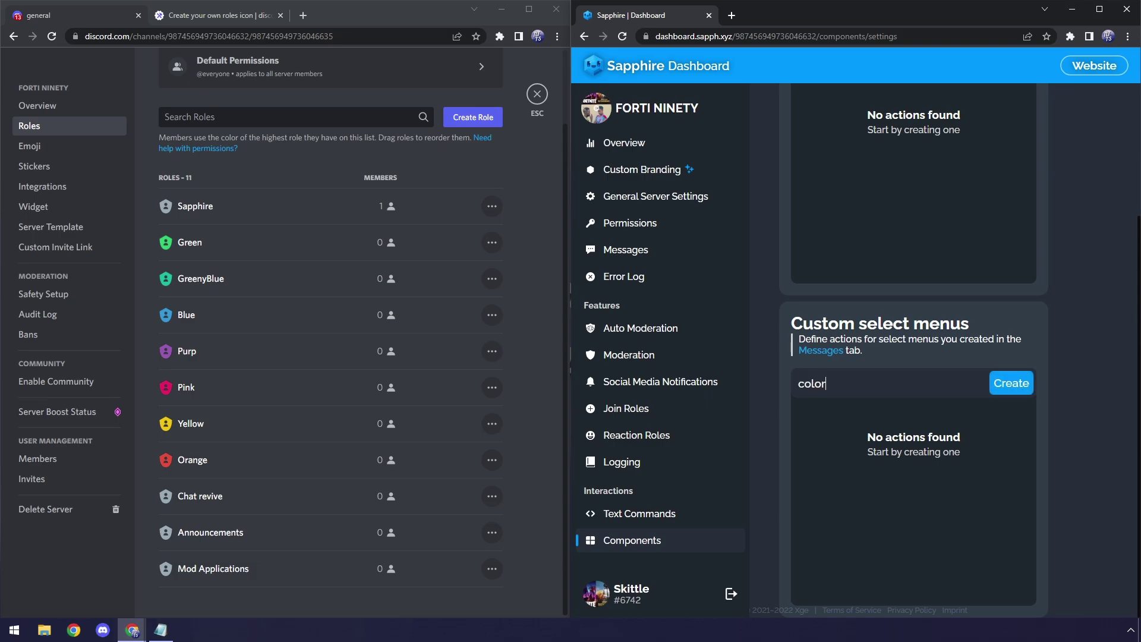
{"action": "type", "text": "dropdown"}
{"action": "left_click", "coordinate": [1010, 384]}
Step: Add an option named Green to the colordropdown menu, with an Add roles action that gives the Green role
{"action": "left_click", "coordinate": [865, 413]}
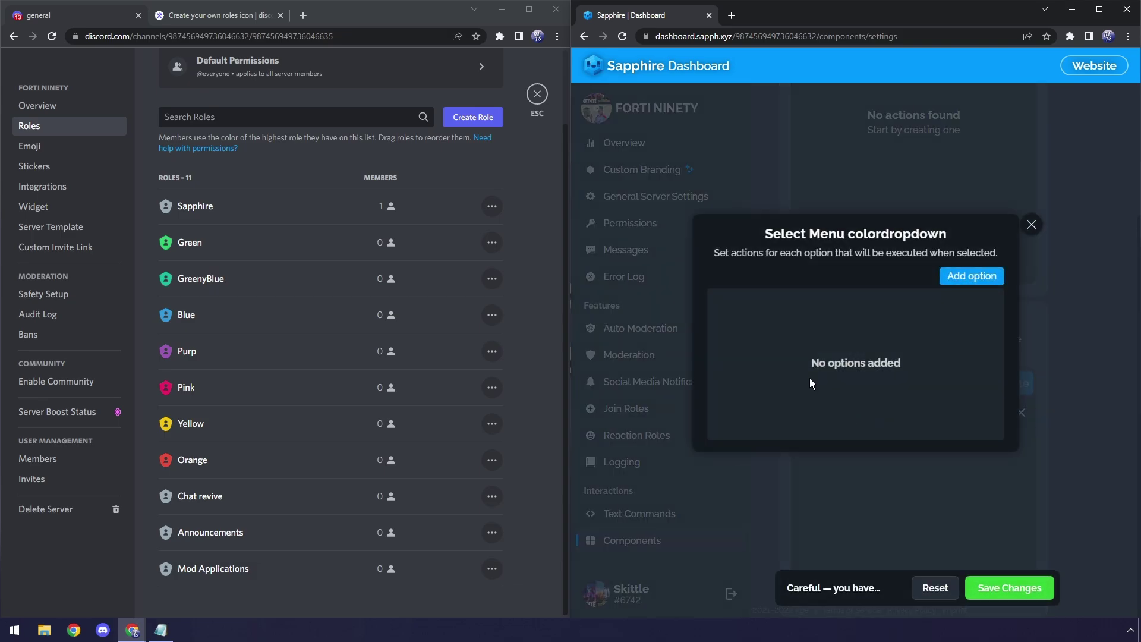
{"action": "left_click", "coordinate": [974, 277]}
{"action": "key", "text": "ctrl+a"}
{"action": "key", "text": "BackSpace"}
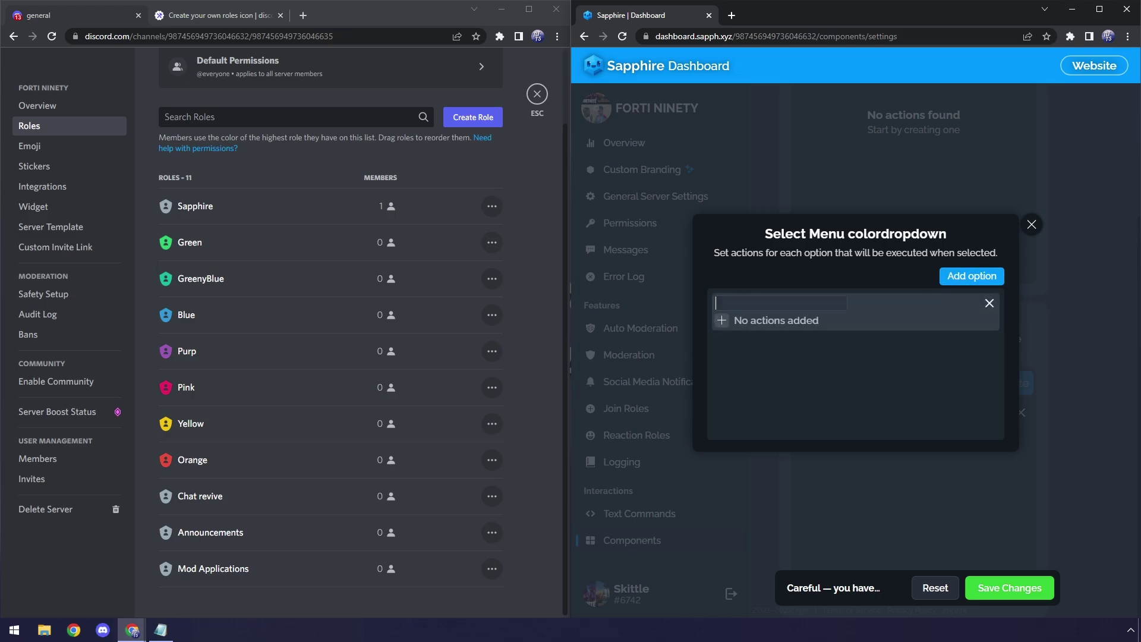
{"action": "type", "text": "Green"}
{"action": "left_click", "coordinate": [722, 320]}
{"action": "scroll", "coordinate": [683, 230], "scroll_direction": "down", "scroll_amount": 3}
{"action": "left_click", "coordinate": [688, 227]}
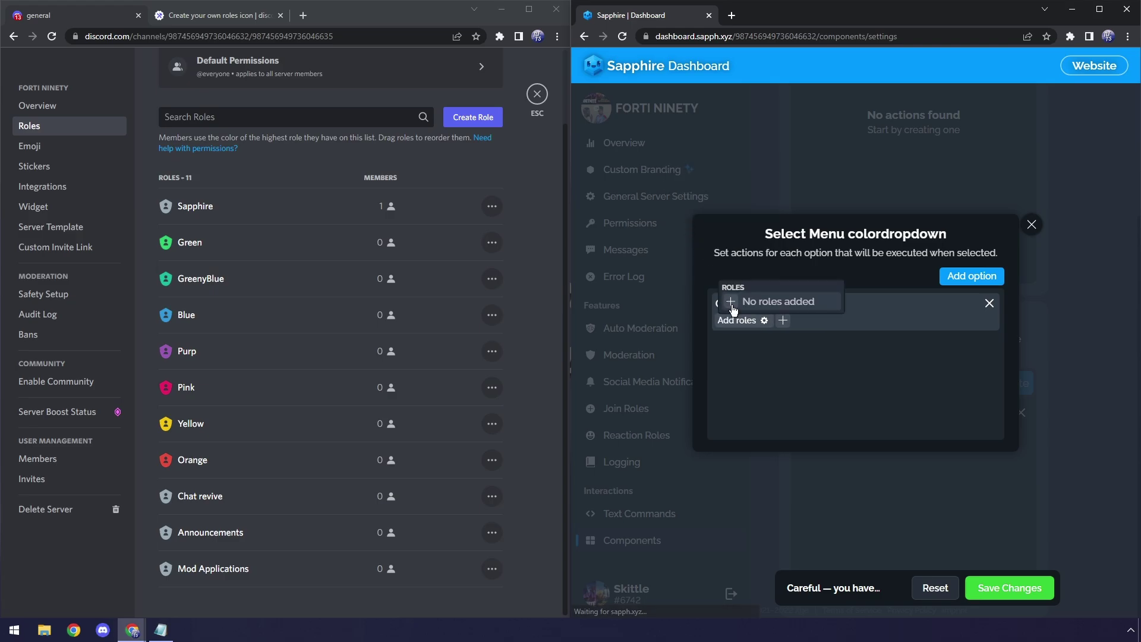
{"action": "left_click", "coordinate": [730, 301]}
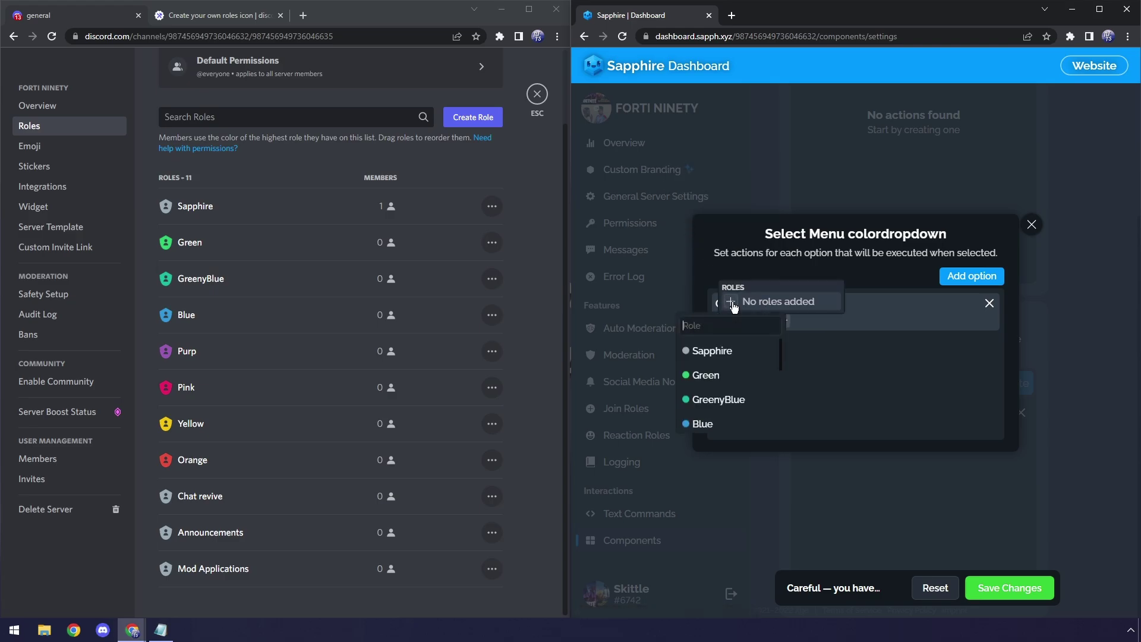
{"action": "left_click", "coordinate": [707, 375]}
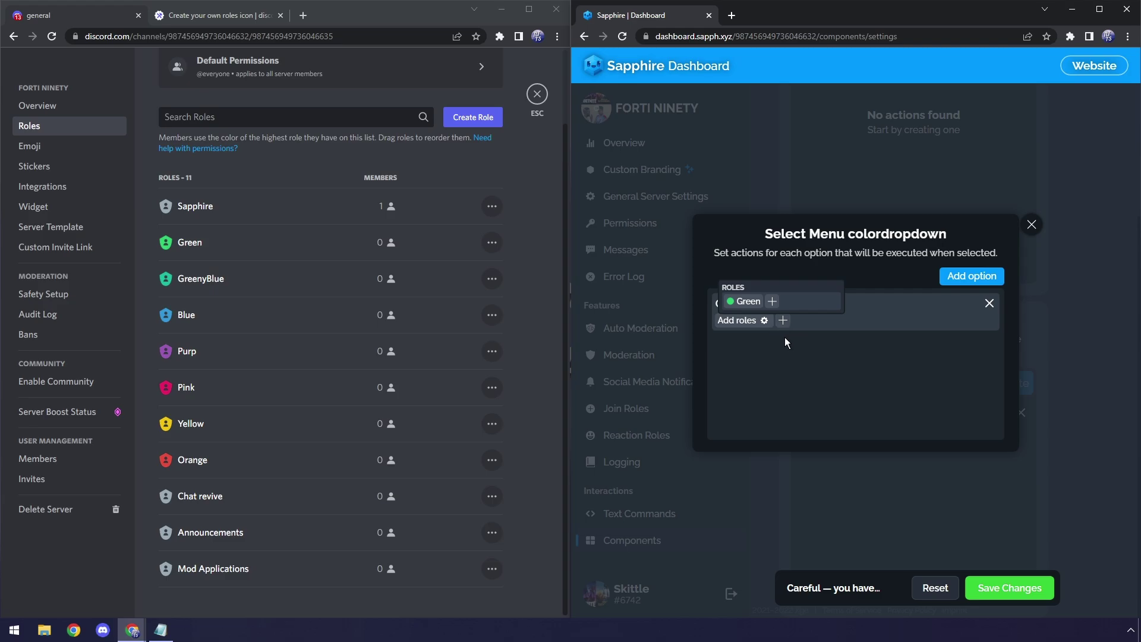
Step: Add a Remove roles action to the Green option covering the GreenyBlue, Blue, Purp, Pink, Yellow and Orange roles
{"action": "left_click", "coordinate": [782, 321]}
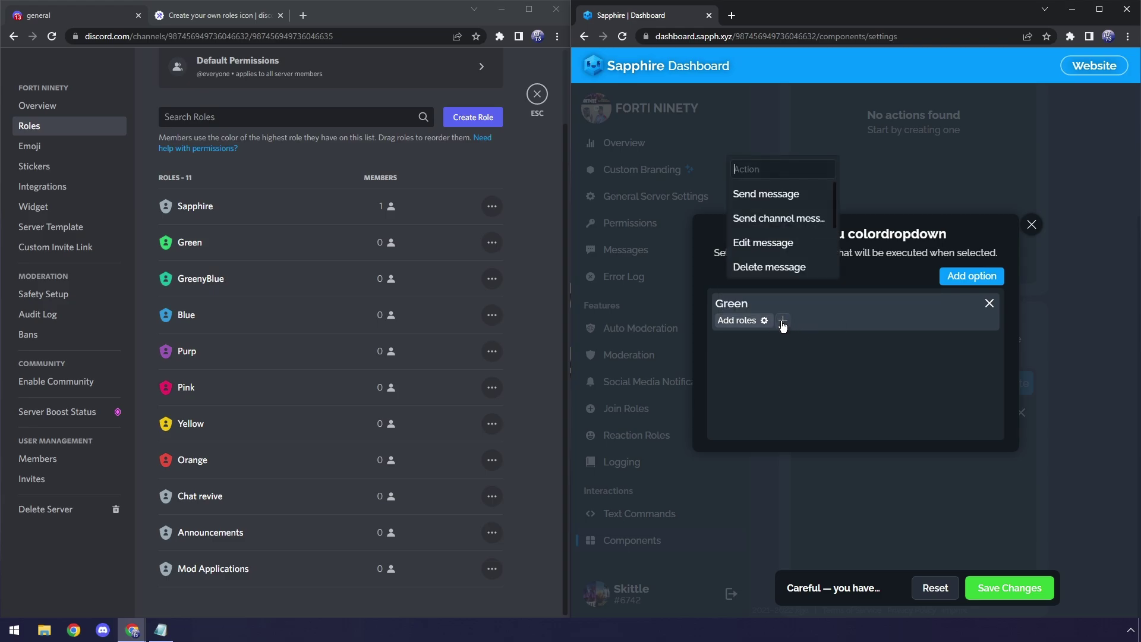
{"action": "scroll", "coordinate": [769, 246], "scroll_direction": "down", "scroll_amount": 3}
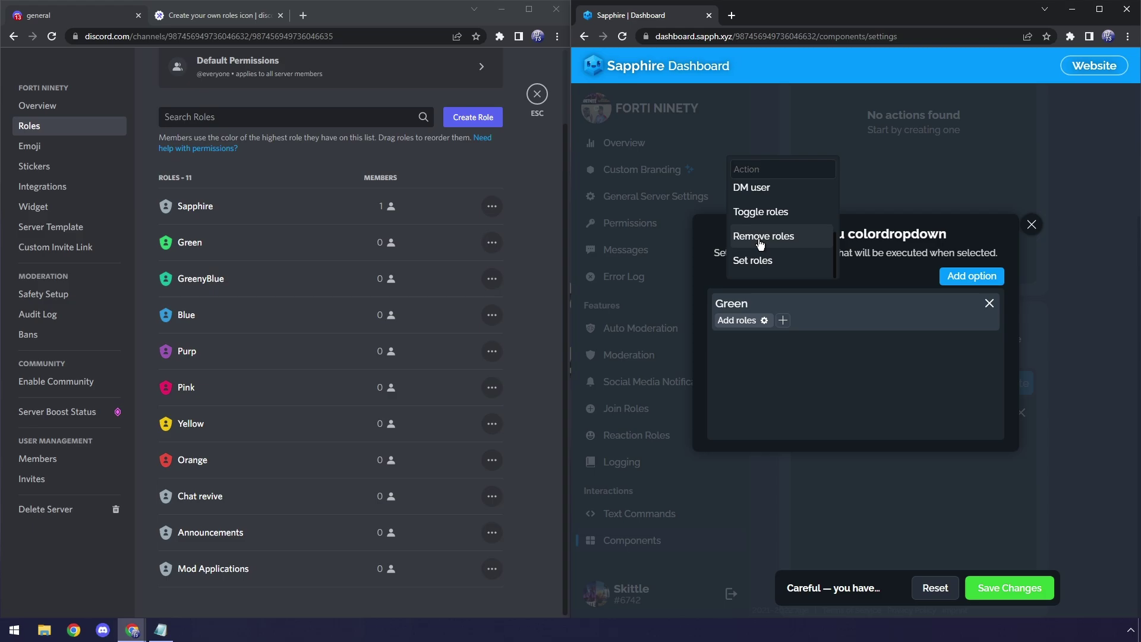
{"action": "left_click", "coordinate": [765, 237]}
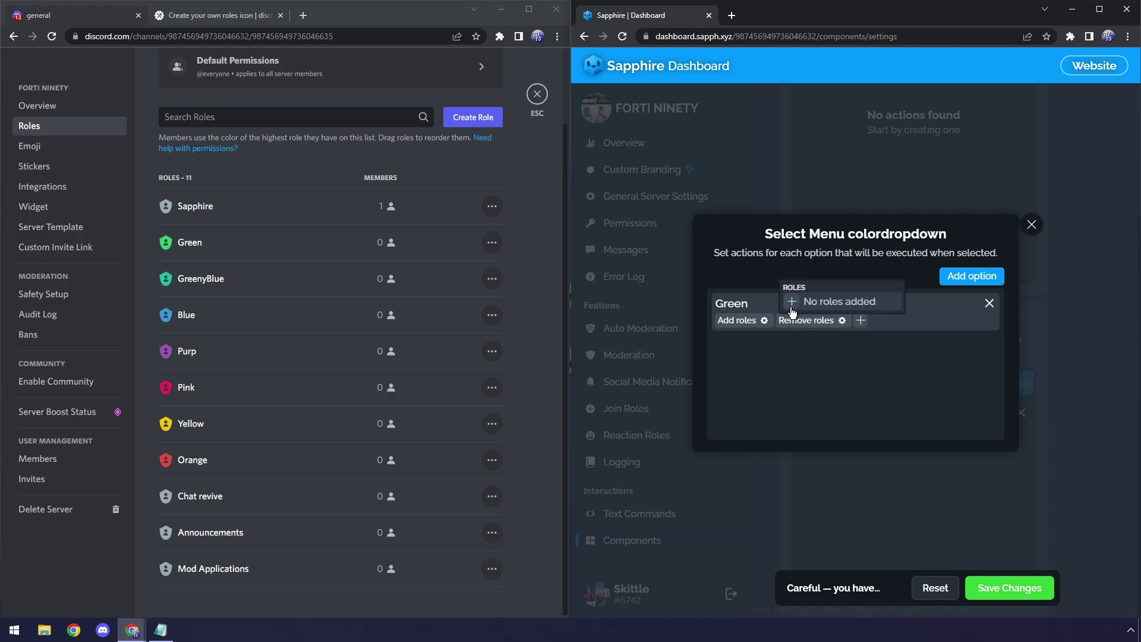
{"action": "left_click", "coordinate": [791, 305]}
{"action": "left_click", "coordinate": [788, 397]}
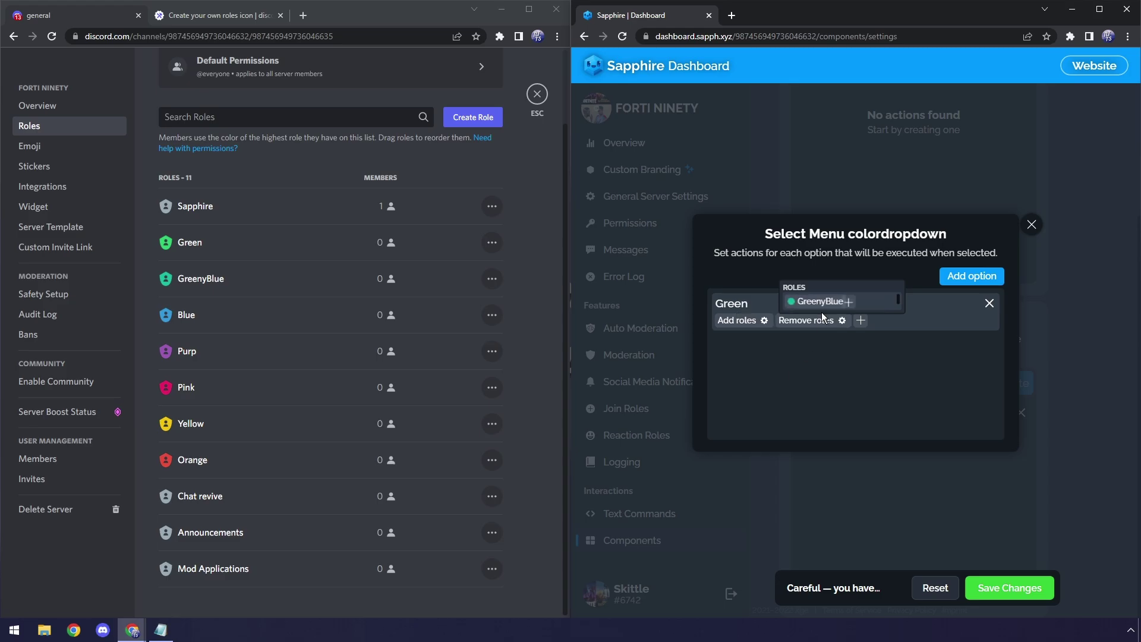
{"action": "left_click", "coordinate": [855, 301]}
{"action": "left_click", "coordinate": [813, 400]}
{"action": "left_click", "coordinate": [792, 305]}
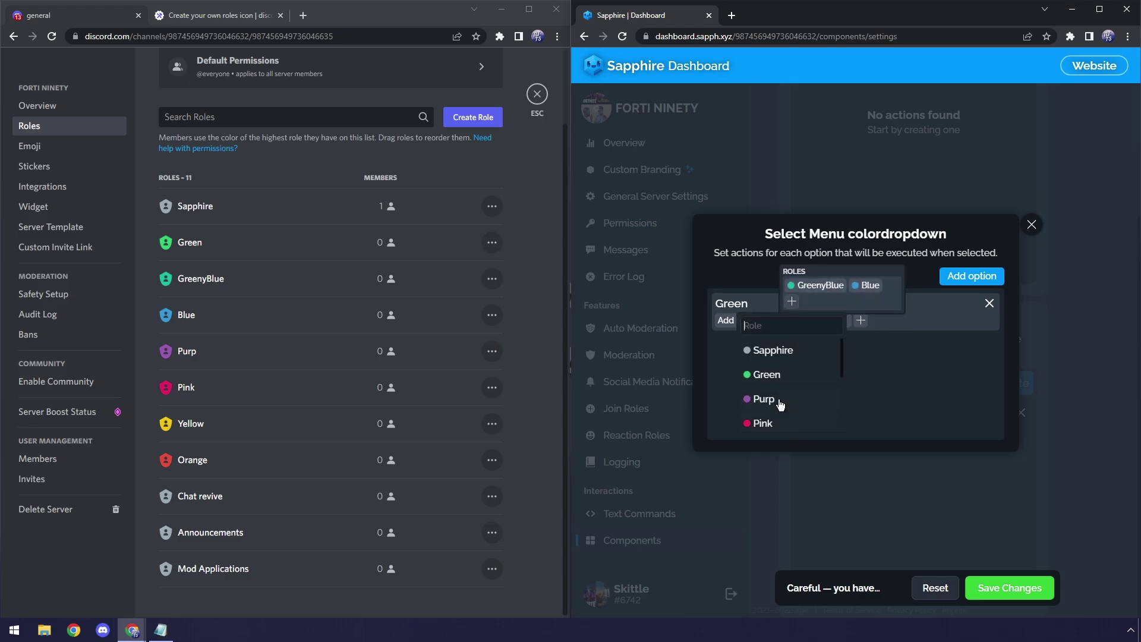
{"action": "left_click", "coordinate": [780, 401]}
{"action": "left_click", "coordinate": [816, 303]}
{"action": "left_click", "coordinate": [808, 401]}
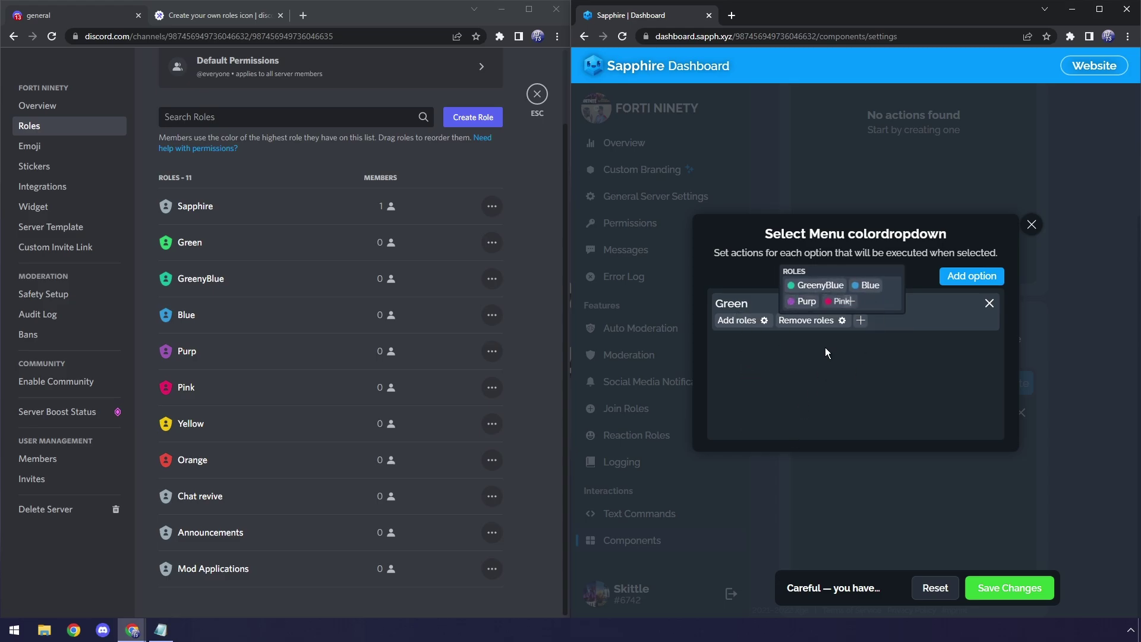
{"action": "left_click", "coordinate": [851, 301]}
{"action": "left_click", "coordinate": [834, 400]}
{"action": "left_click", "coordinate": [835, 301]}
{"action": "left_click", "coordinate": [814, 399]}
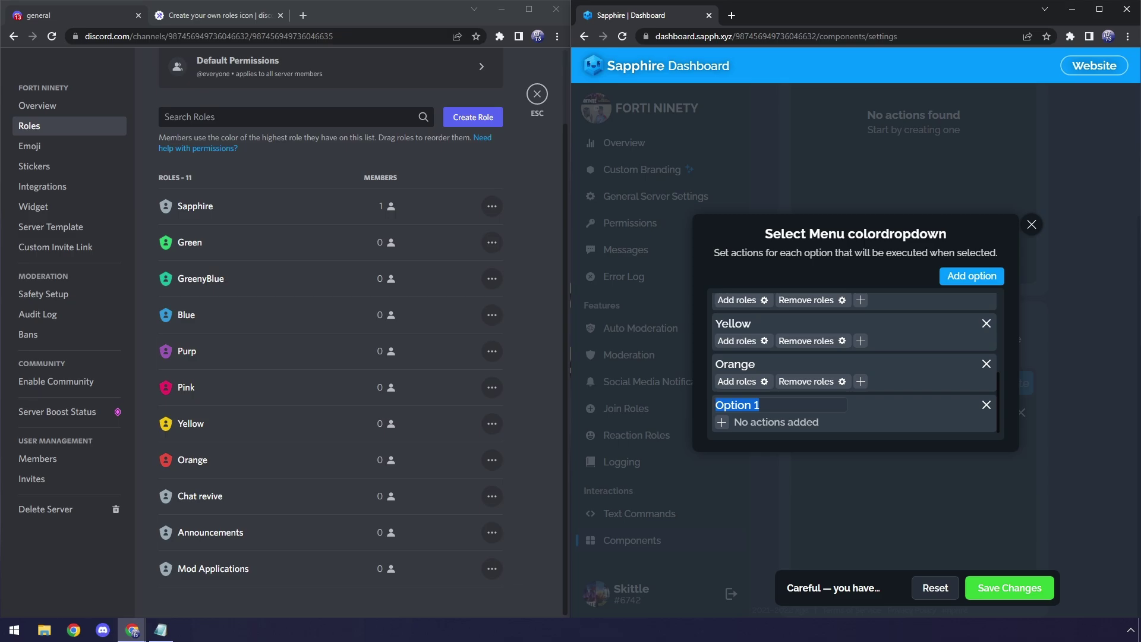
Step: Name the new last option of the colordropdown menu "Remove all Colors" and give it a Remove roles action
{"action": "type", "text": "Remove all Colors"}
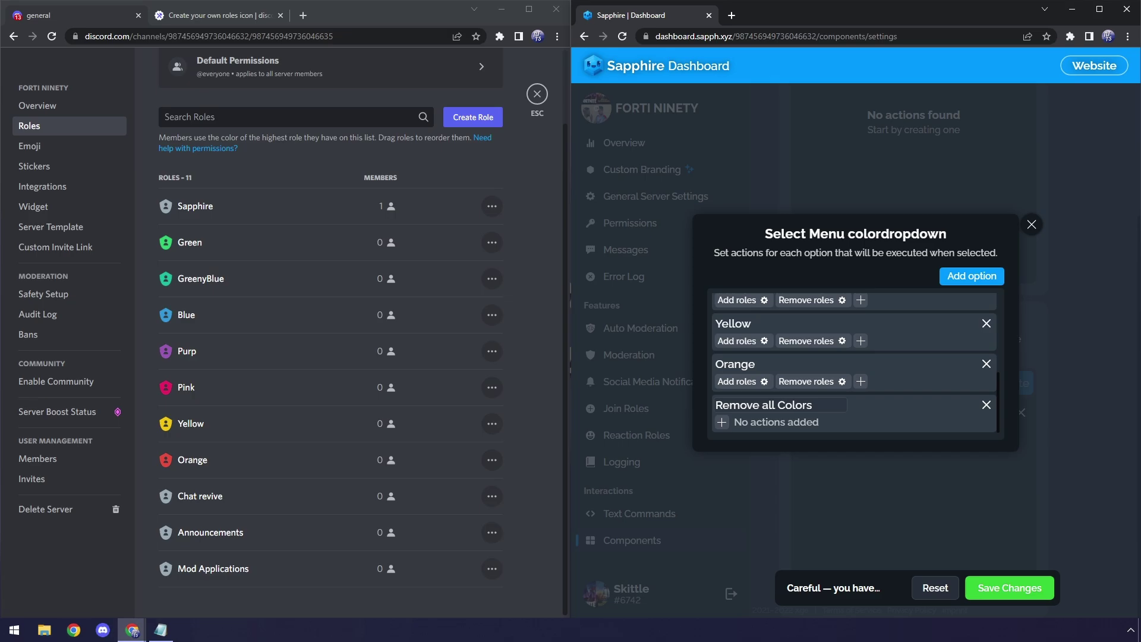
{"action": "left_click", "coordinate": [722, 422]}
{"action": "scroll", "coordinate": [690, 350], "scroll_direction": "down", "scroll_amount": 3}
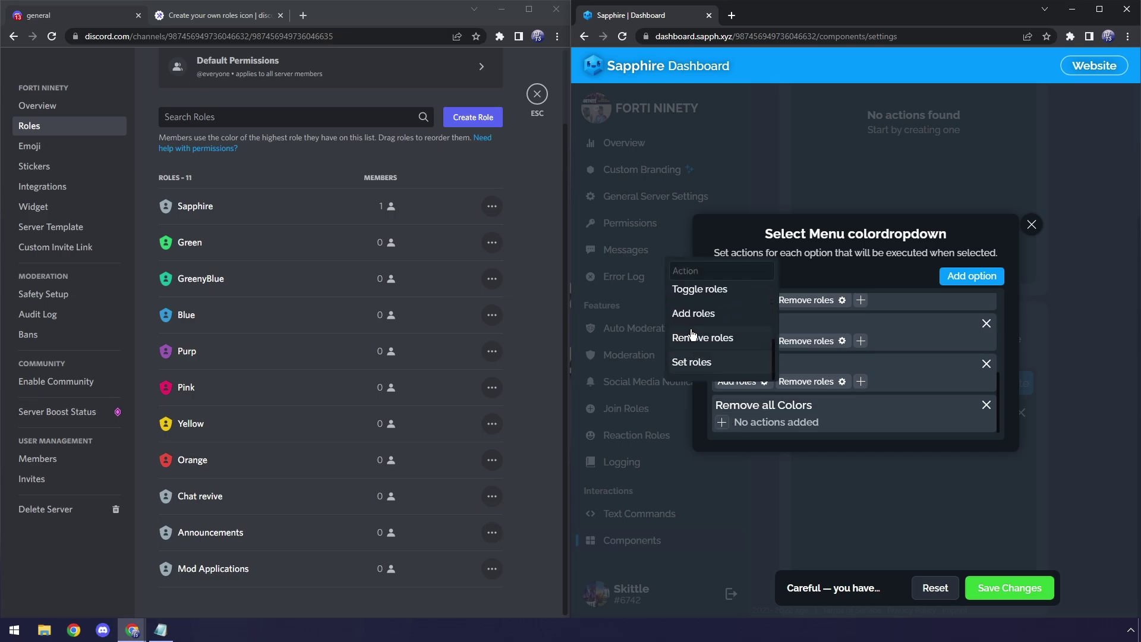
{"action": "left_click", "coordinate": [691, 338]}
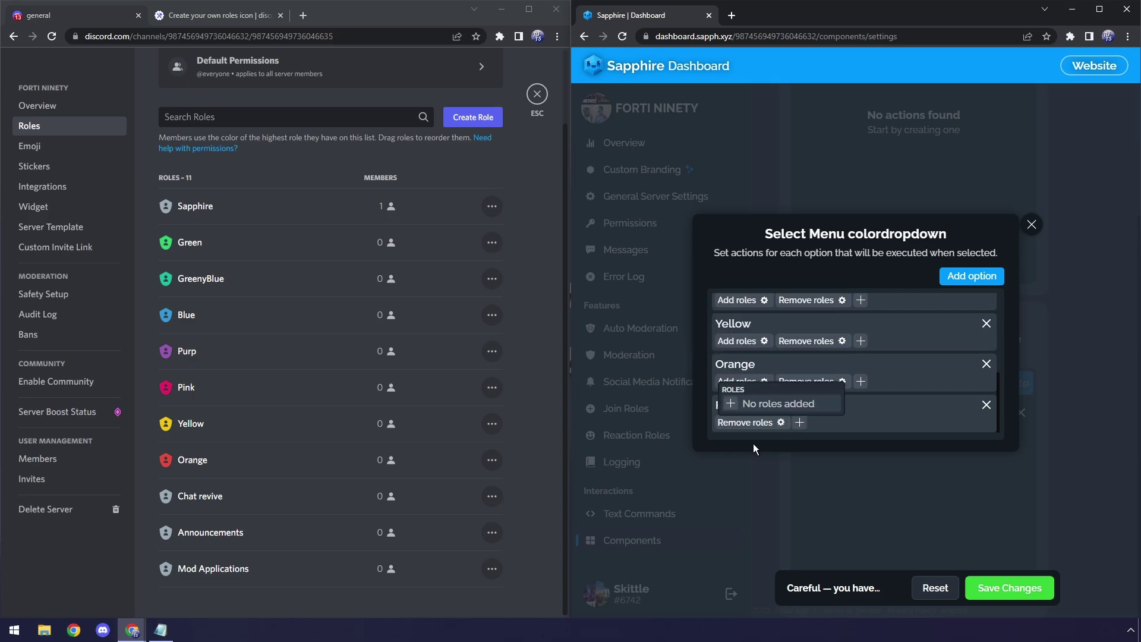
Step: Add the Green, GreenyBlue, Blue, Purp and Pink roles to the Remove roles action of the "Remove all Colors" option
{"action": "left_click", "coordinate": [729, 404]}
{"action": "left_click", "coordinate": [707, 474]}
{"action": "left_click", "coordinate": [772, 402]}
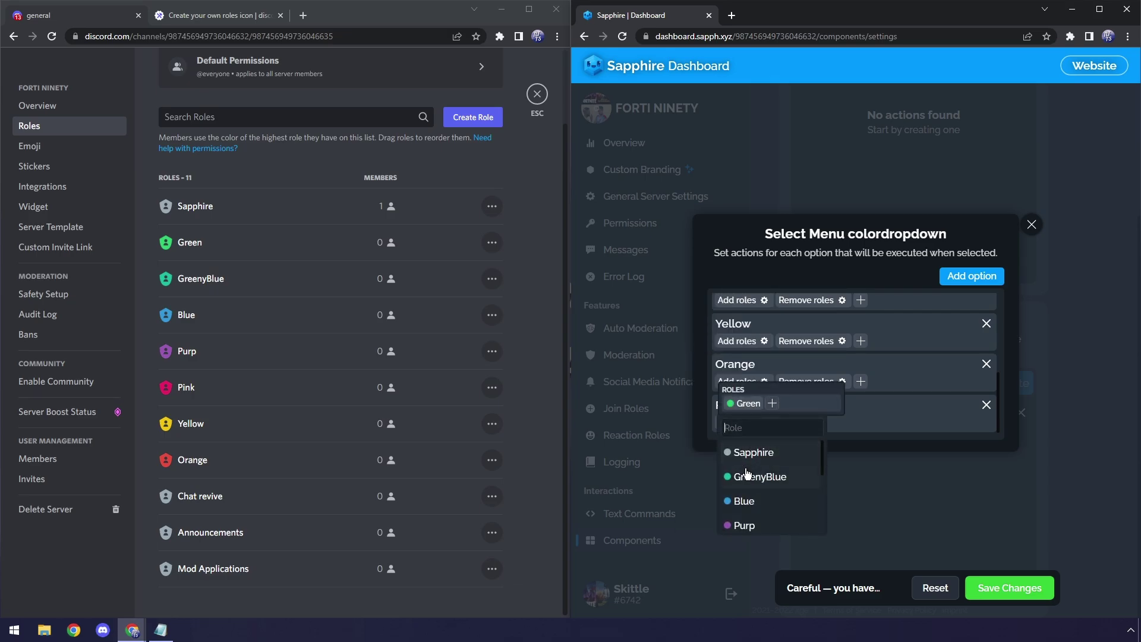
{"action": "left_click", "coordinate": [745, 473]}
{"action": "left_click", "coordinate": [730, 404]}
{"action": "left_click", "coordinate": [707, 473]}
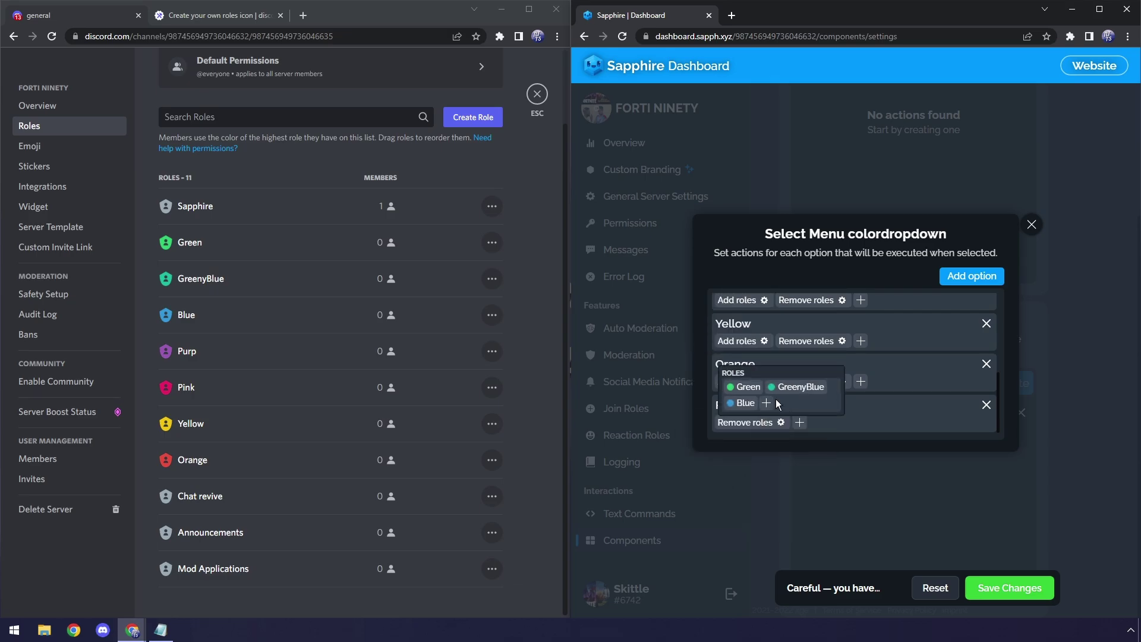
{"action": "left_click", "coordinate": [776, 403]}
{"action": "left_click", "coordinate": [707, 473]}
{"action": "left_click", "coordinate": [802, 404]}
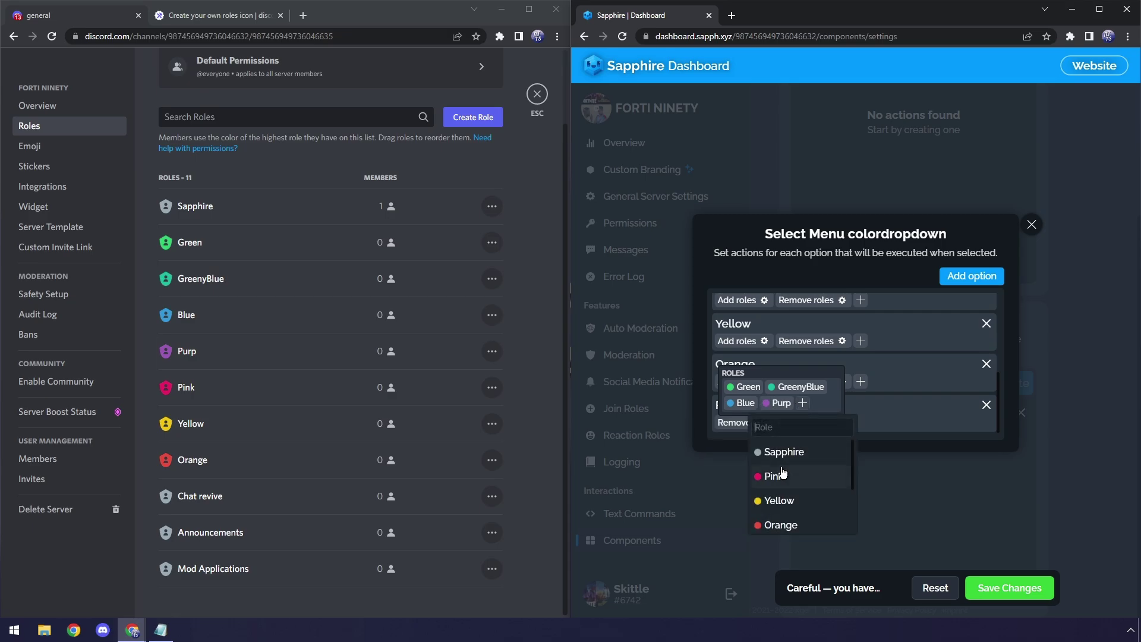
{"action": "left_click", "coordinate": [778, 477]}
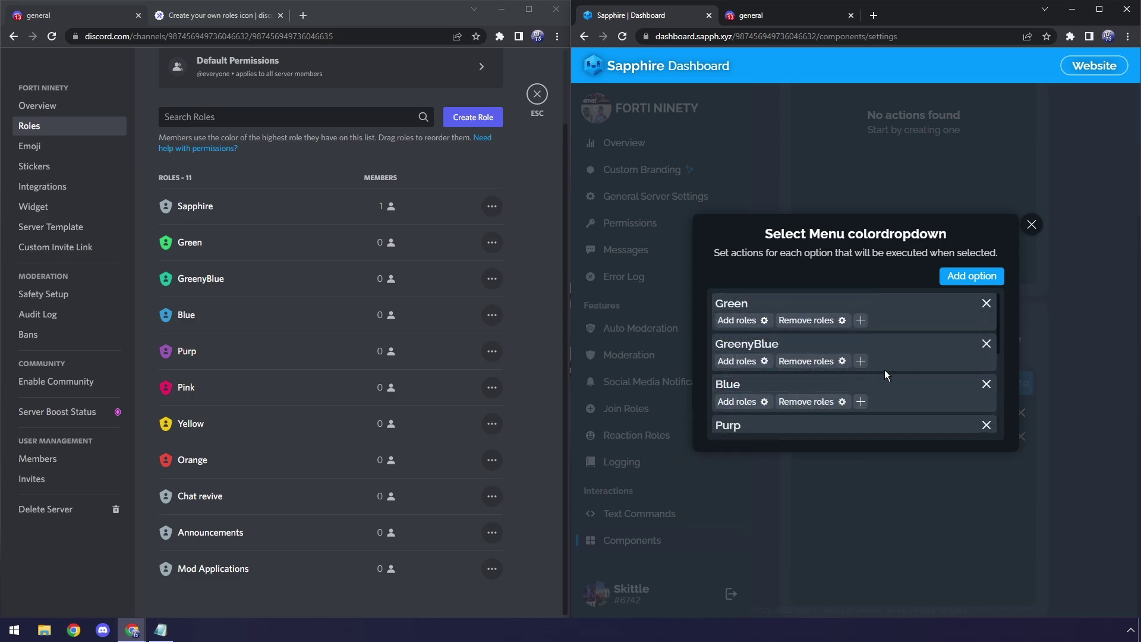
Step: Add a Send message action to the Green option of the colordropdown menu, using the updateroles template
{"action": "scroll", "coordinate": [884, 370], "scroll_direction": "down", "scroll_amount": 3}
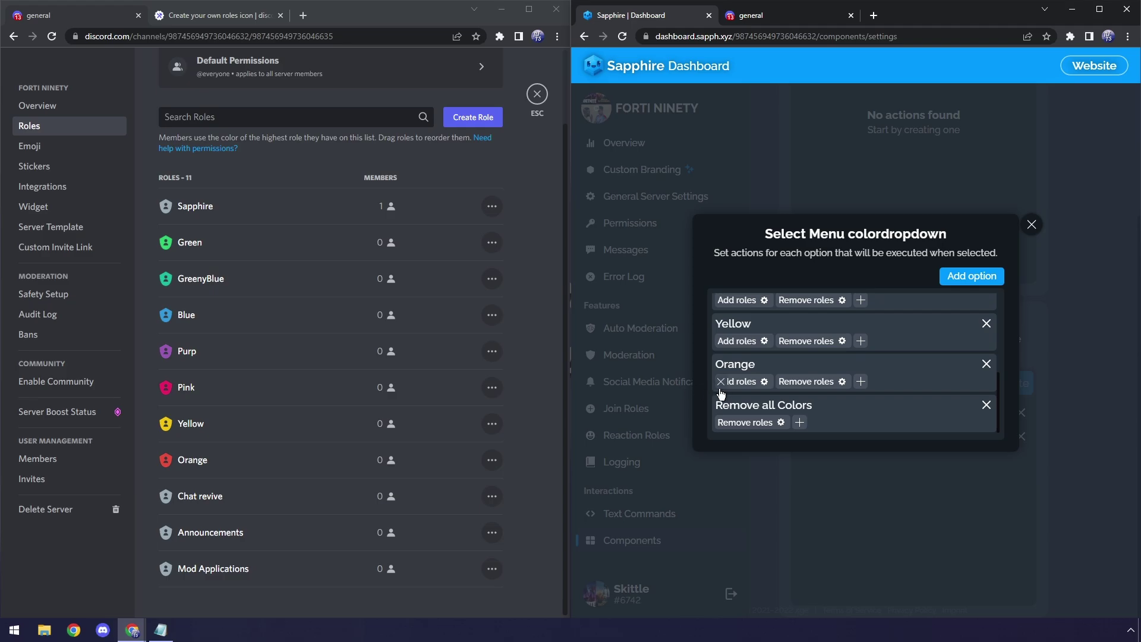
{"action": "scroll", "coordinate": [836, 391], "scroll_direction": "up", "scroll_amount": 3}
{"action": "left_click", "coordinate": [860, 401]}
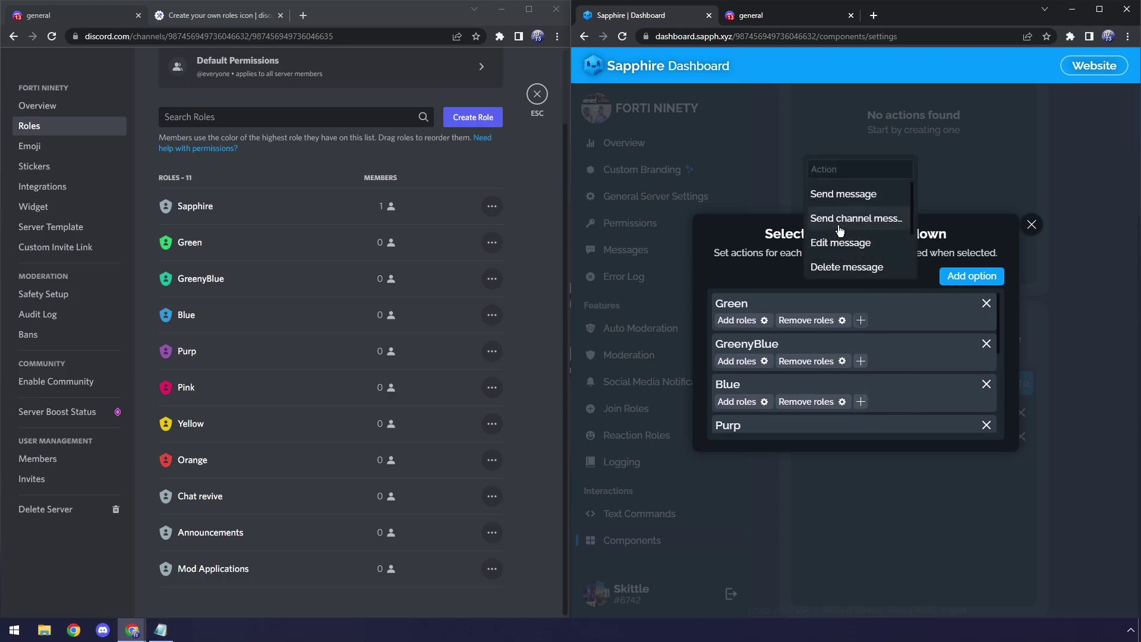
{"action": "left_click", "coordinate": [830, 194]}
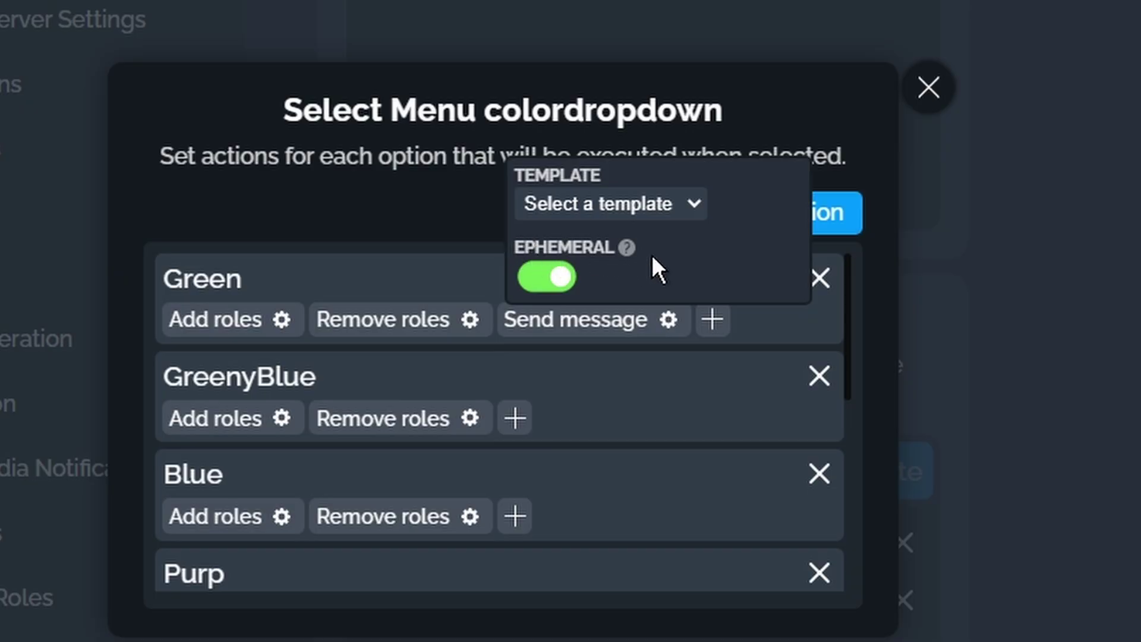
{"action": "left_click", "coordinate": [653, 209]}
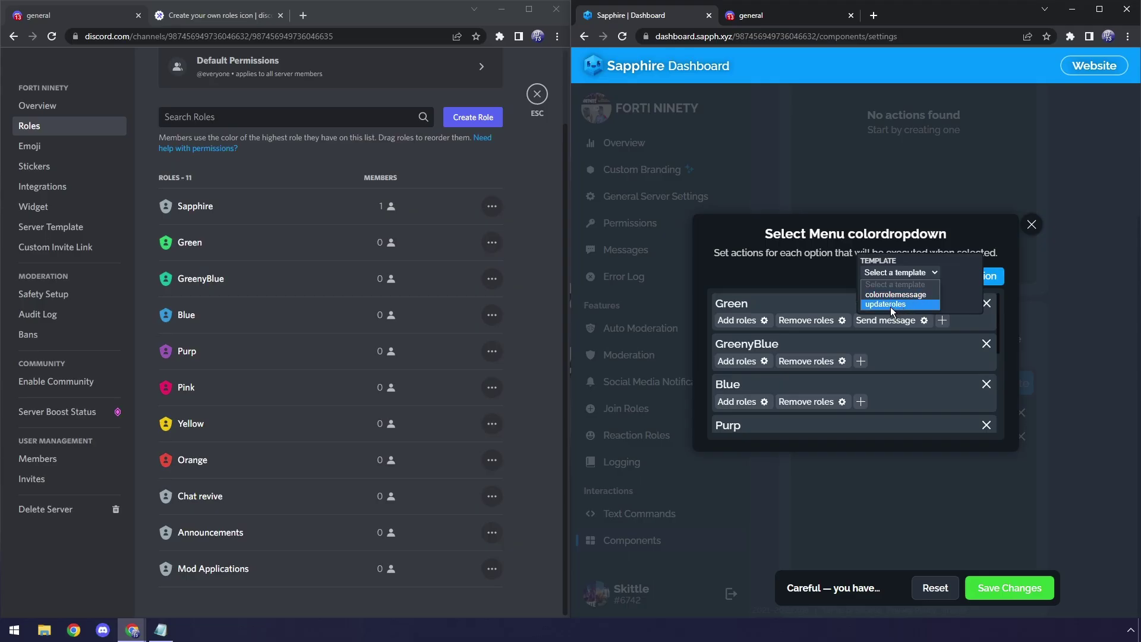
{"action": "left_click", "coordinate": [890, 305]}
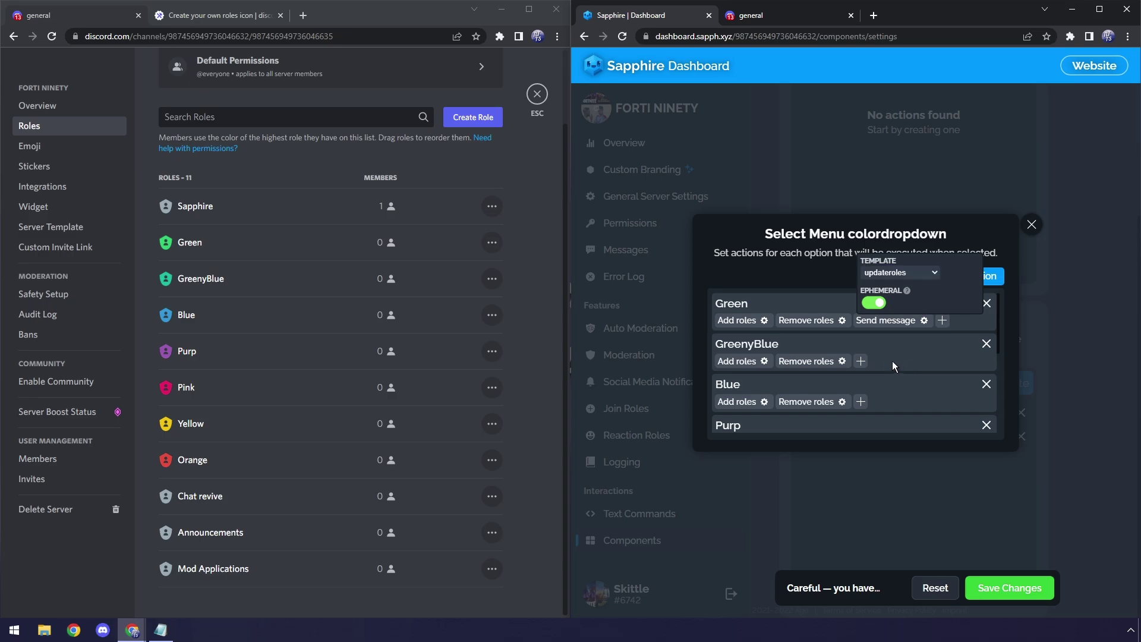
{"action": "left_click", "coordinate": [861, 402]}
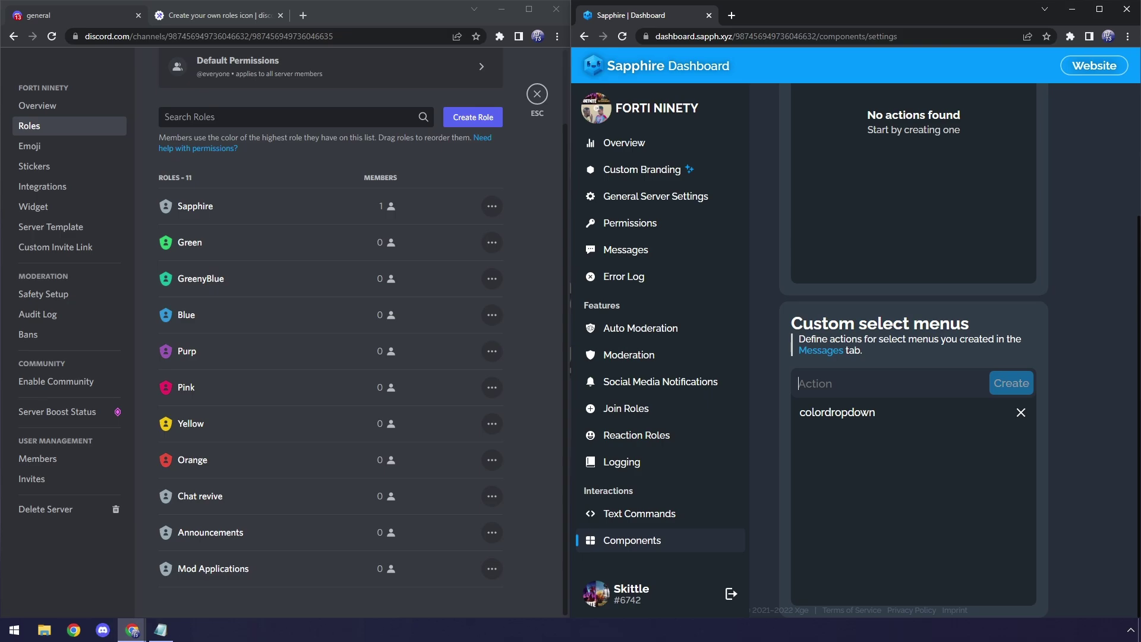
Step: Create a second custom select menu named notificationsdropdow
{"action": "type", "text": "n"}
{"action": "key", "text": "BackSpace"}
{"action": "type", "text": "notificatio"}
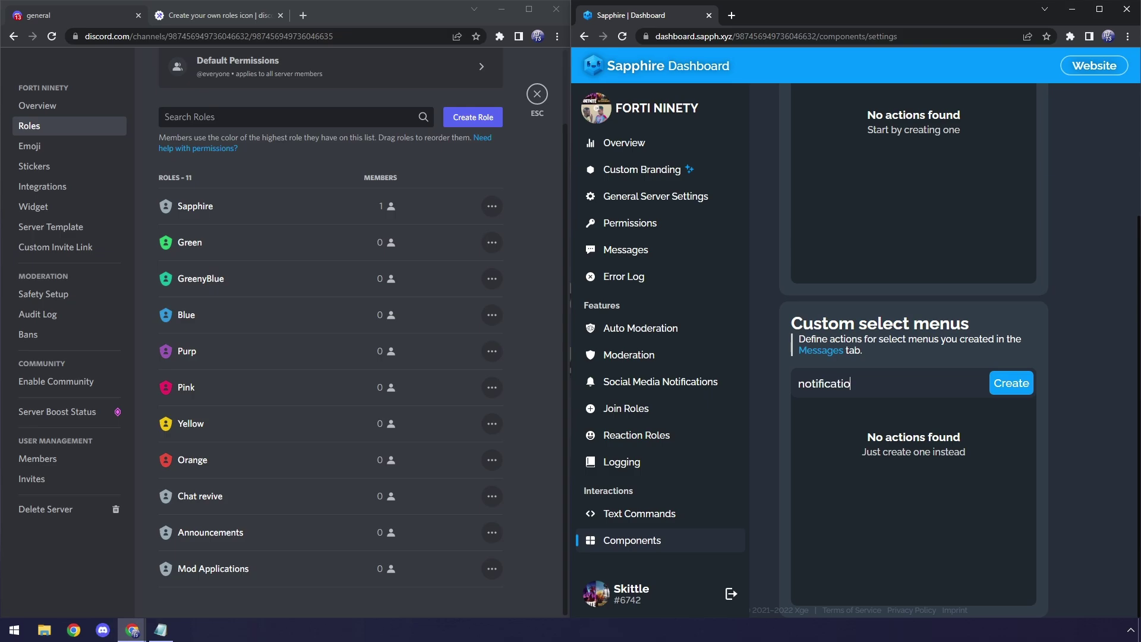
{"action": "type", "text": "nsdropdow"}
{"action": "key", "text": "Return"}
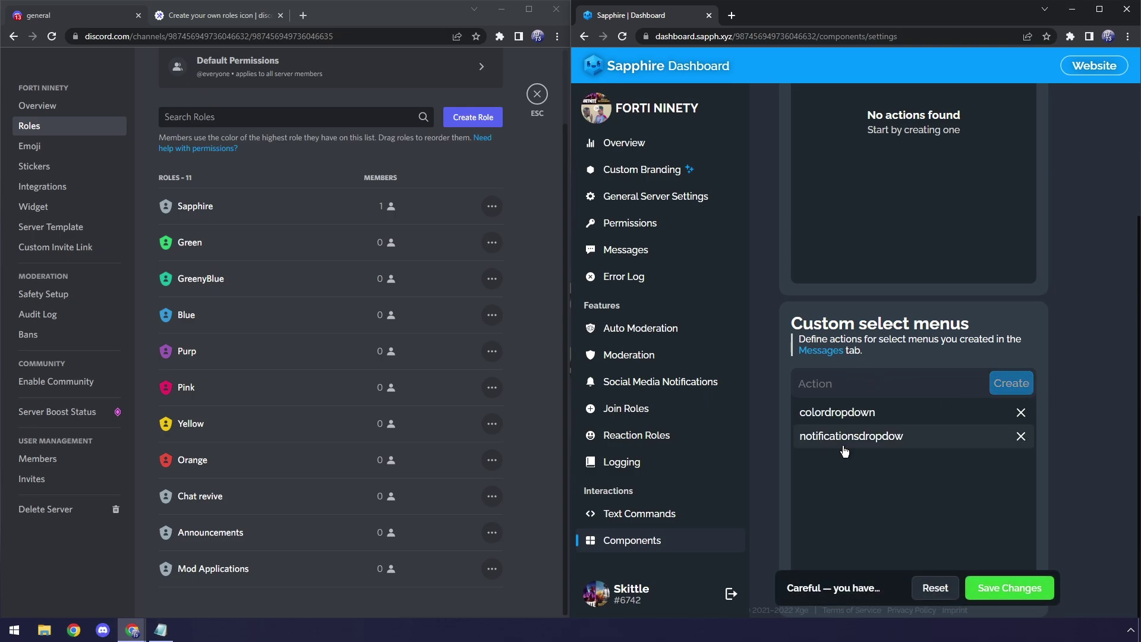
Step: Open the notificationsdropdow menu and add an option named "Remove All"
{"action": "left_click", "coordinate": [843, 441]}
{"action": "left_click", "coordinate": [972, 275]}
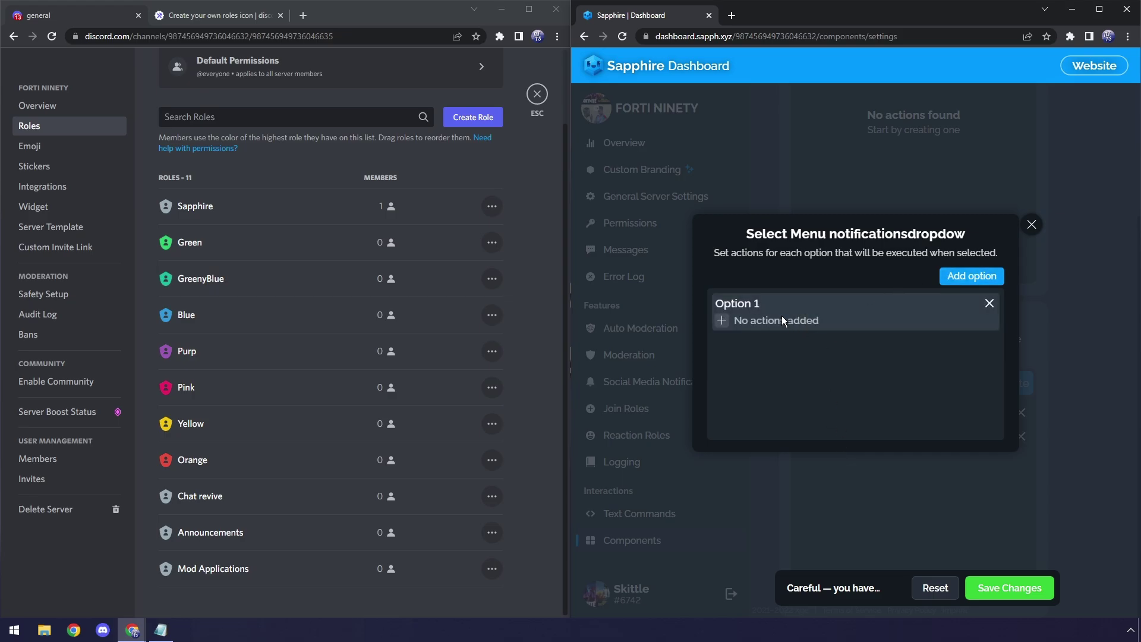
{"action": "triple_click", "coordinate": [737, 303]}
{"action": "type", "text": "Remove All"}
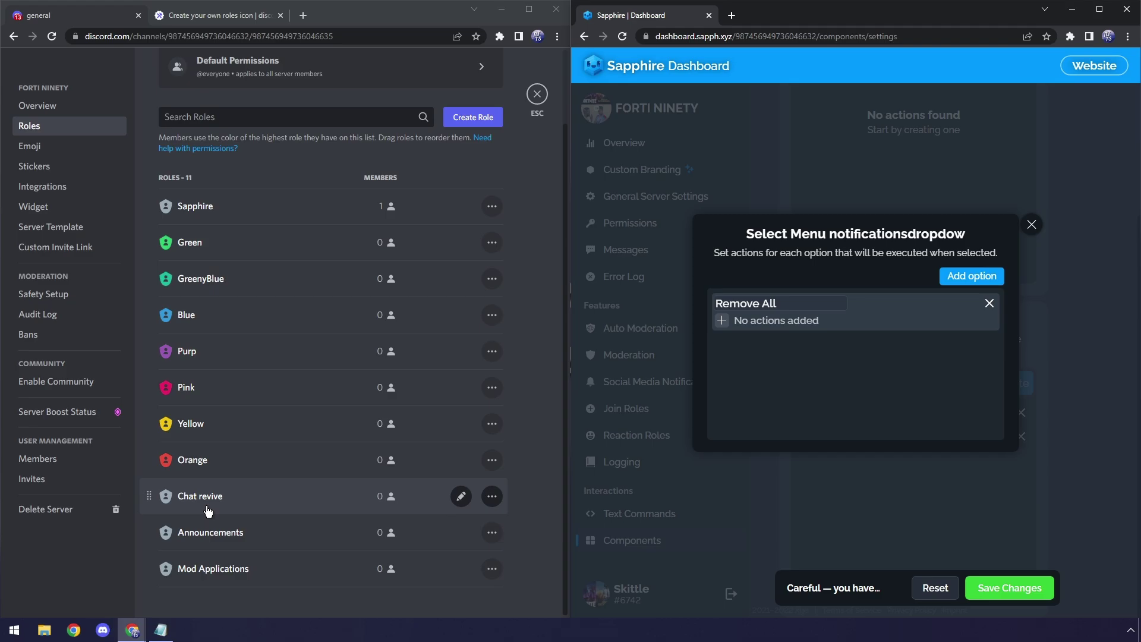
Step: Give the "Remove All" option a Remove roles action covering the Chat revive, Announcements and Mod Applications roles
{"action": "left_click", "coordinate": [721, 322]}
{"action": "scroll", "coordinate": [718, 252], "scroll_direction": "down", "scroll_amount": 3}
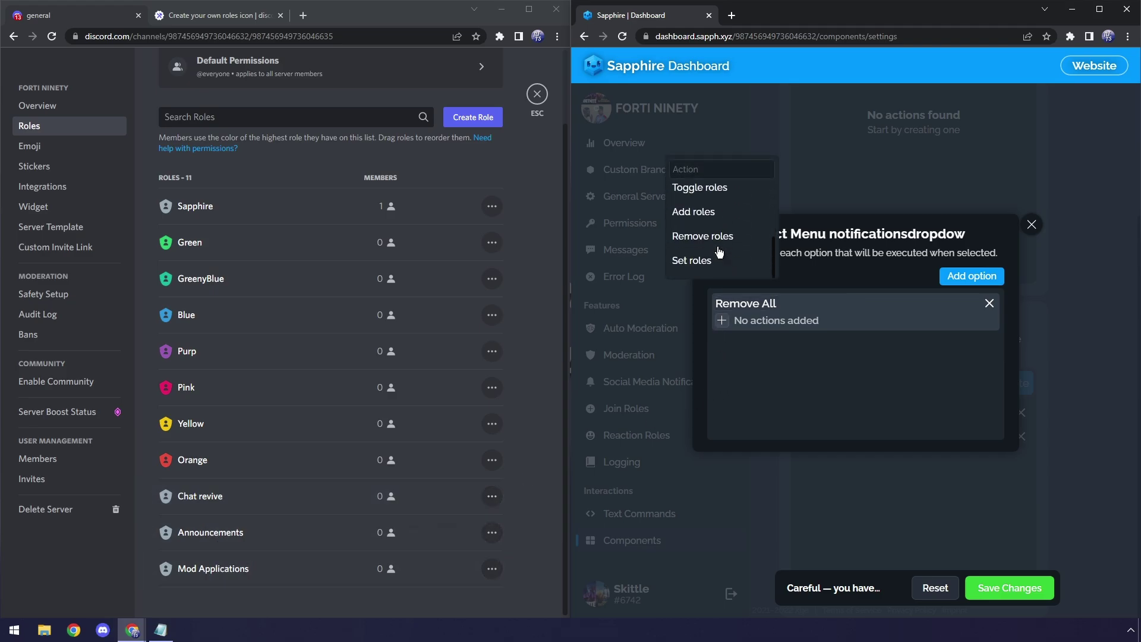
{"action": "left_click", "coordinate": [718, 246]}
{"action": "mouse_move", "coordinate": [766, 306]}
{"action": "left_click", "coordinate": [730, 303]}
{"action": "scroll", "coordinate": [731, 386], "scroll_direction": "down", "scroll_amount": 3}
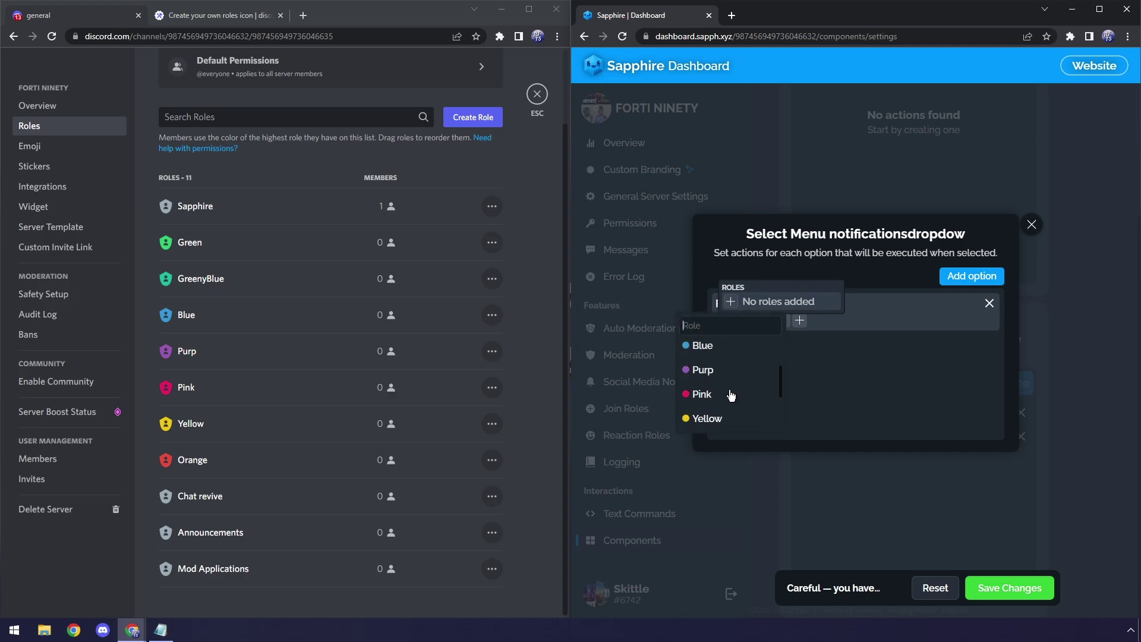
{"action": "left_click", "coordinate": [765, 365]}
{"action": "left_click", "coordinate": [790, 304]}
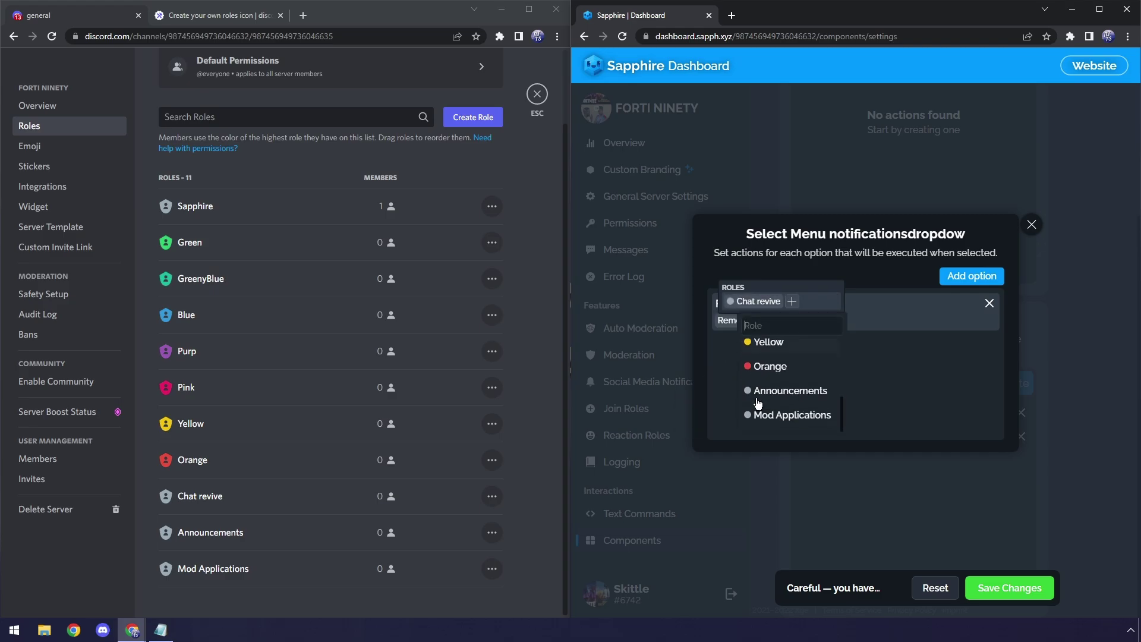
{"action": "left_click", "coordinate": [767, 386]}
{"action": "left_click", "coordinate": [766, 412]}
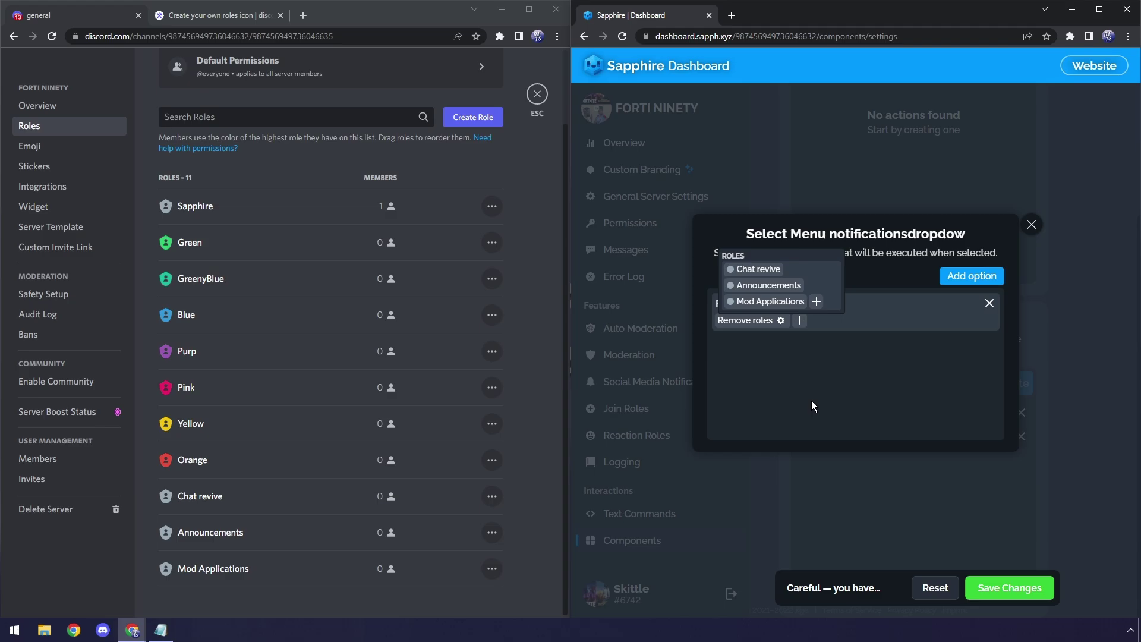
Step: Add a second option named "Chat Revive" to the notificationsdropdow menu
{"action": "left_click", "coordinate": [971, 276]}
{"action": "key", "text": "ctrl+shift+Left"}
{"action": "key", "text": "ctrl+shift+Left"}
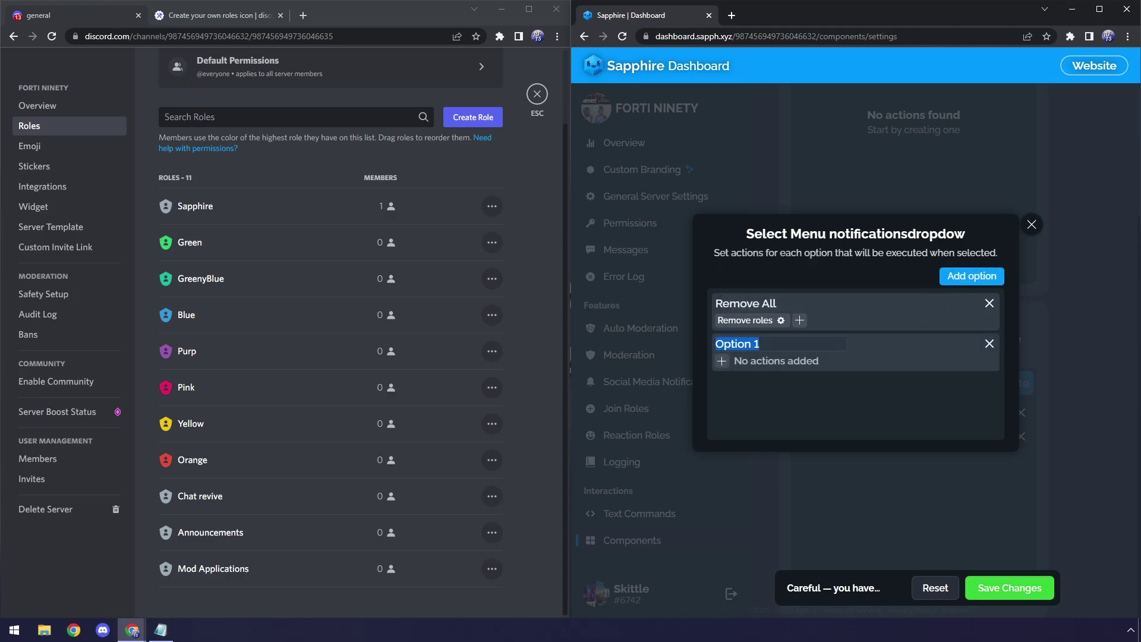
{"action": "type", "text": "Chat Revive"}
Step: Give the Chat Revive option a Toggle roles action for the Chat revive role
{"action": "left_click", "coordinate": [721, 361]}
{"action": "scroll", "coordinate": [727, 300], "scroll_direction": "down", "scroll_amount": 2}
{"action": "scroll", "coordinate": [727, 300], "scroll_direction": "down", "scroll_amount": 1}
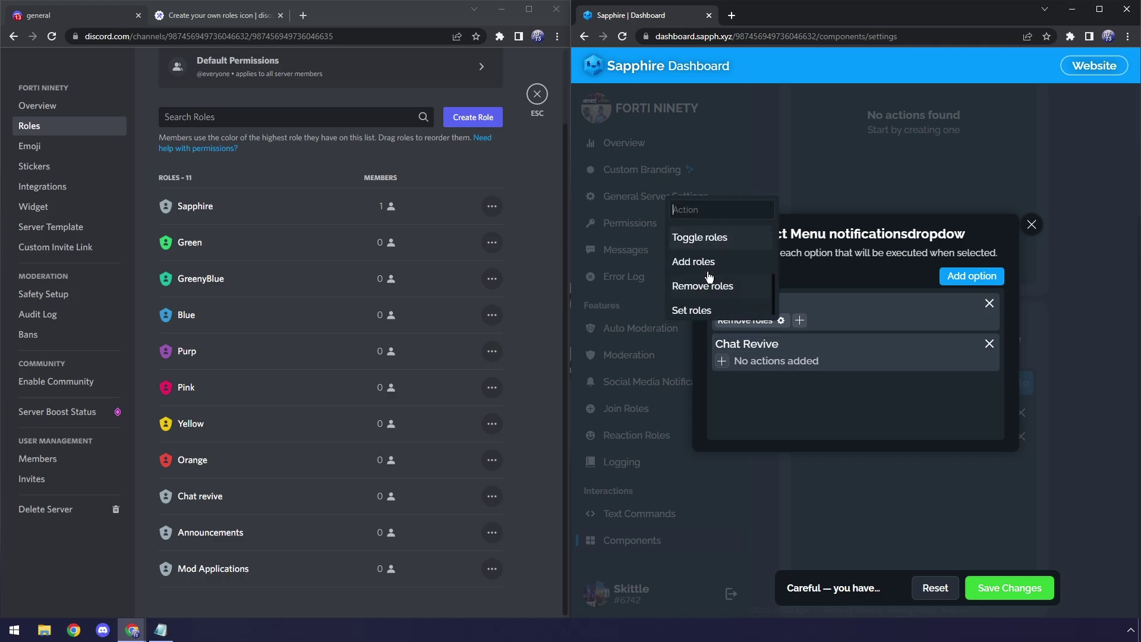
{"action": "left_click", "coordinate": [692, 239]}
{"action": "left_click", "coordinate": [730, 341]}
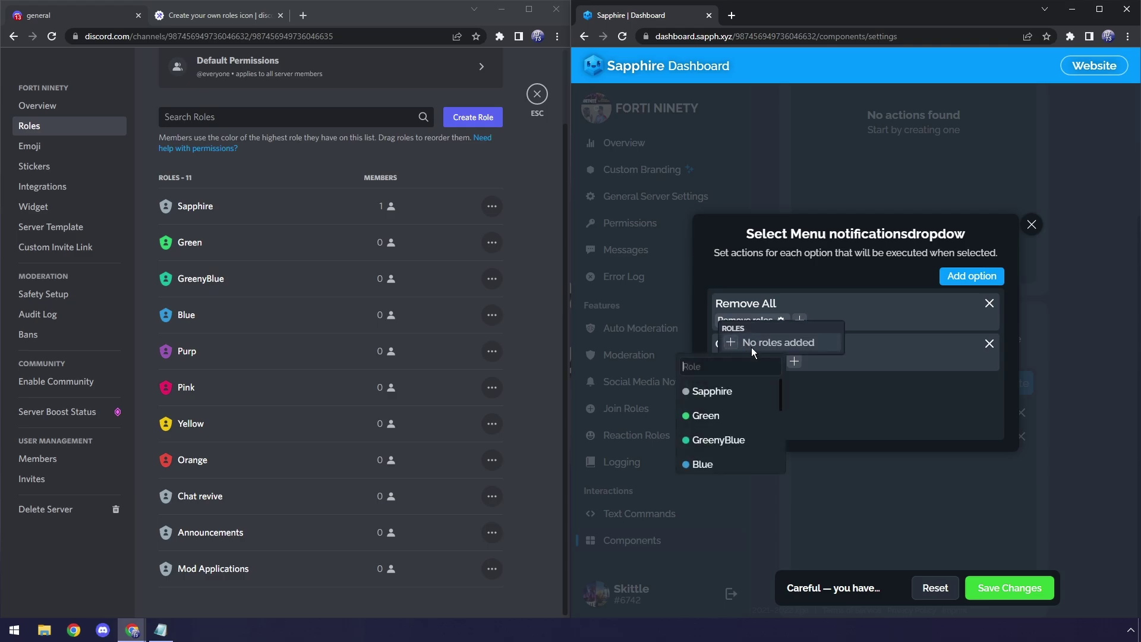
{"action": "scroll", "coordinate": [713, 427], "scroll_direction": "down", "scroll_amount": 3}
{"action": "left_click", "coordinate": [707, 406]}
{"action": "left_click", "coordinate": [823, 406]}
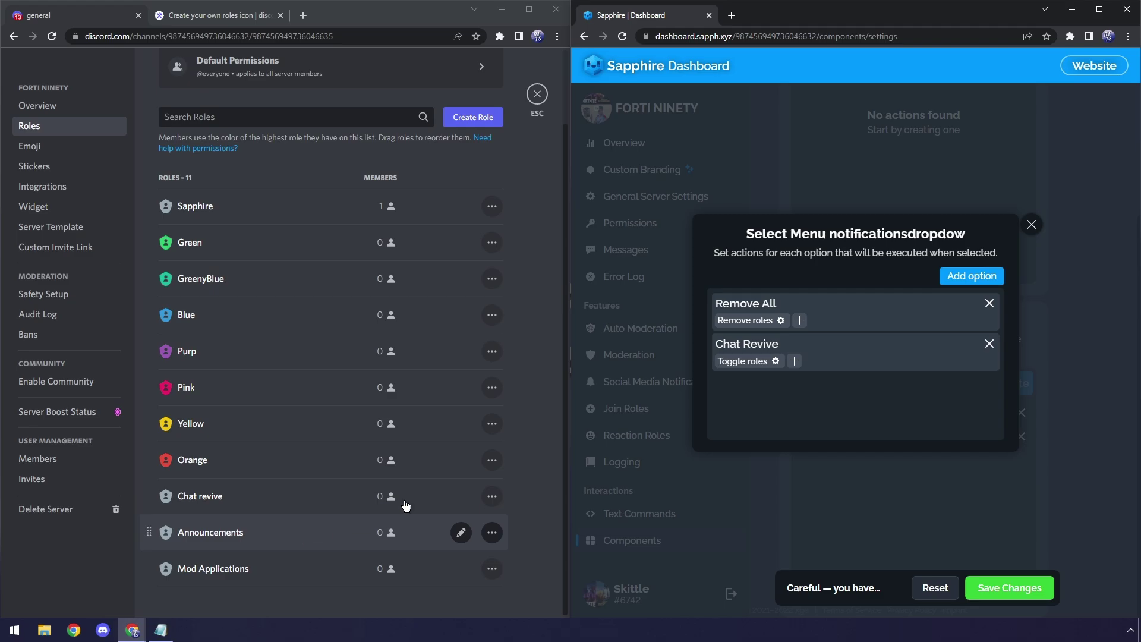
Step: Add a third option for Announcements below Chat Revive in the notificationsdropdow menu
{"action": "left_click", "coordinate": [971, 276]}
{"action": "triple_click", "coordinate": [757, 383]}
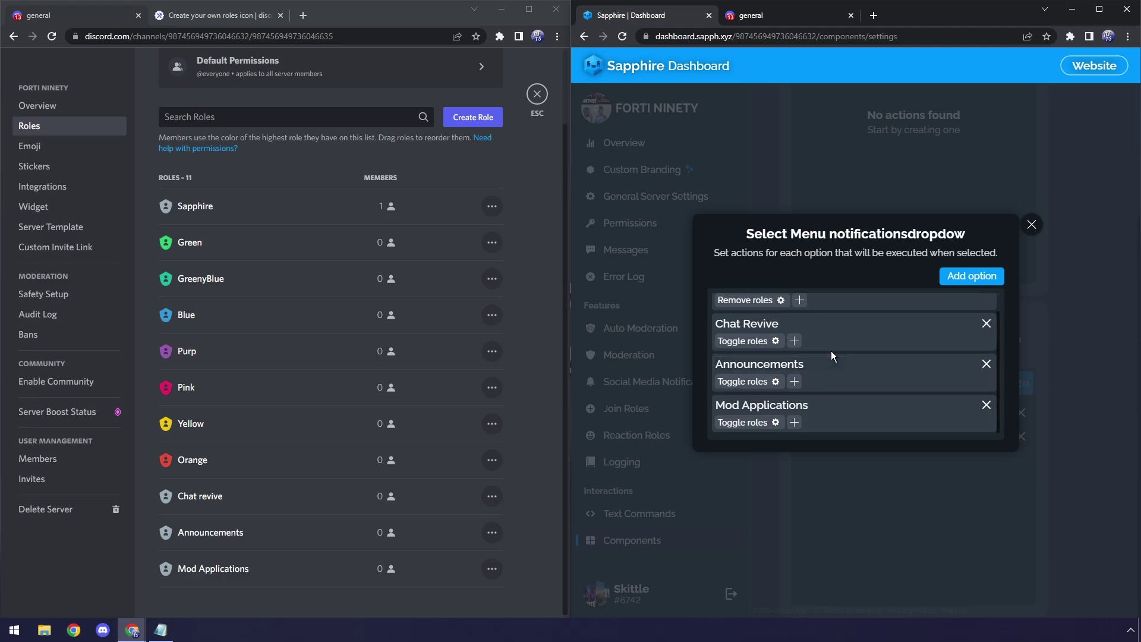
Step: Add a Send message action with the updateroles template to the "Remove All" option of the notificationsdropdow menu
{"action": "scroll", "coordinate": [841, 379], "scroll_direction": "up", "scroll_amount": 2}
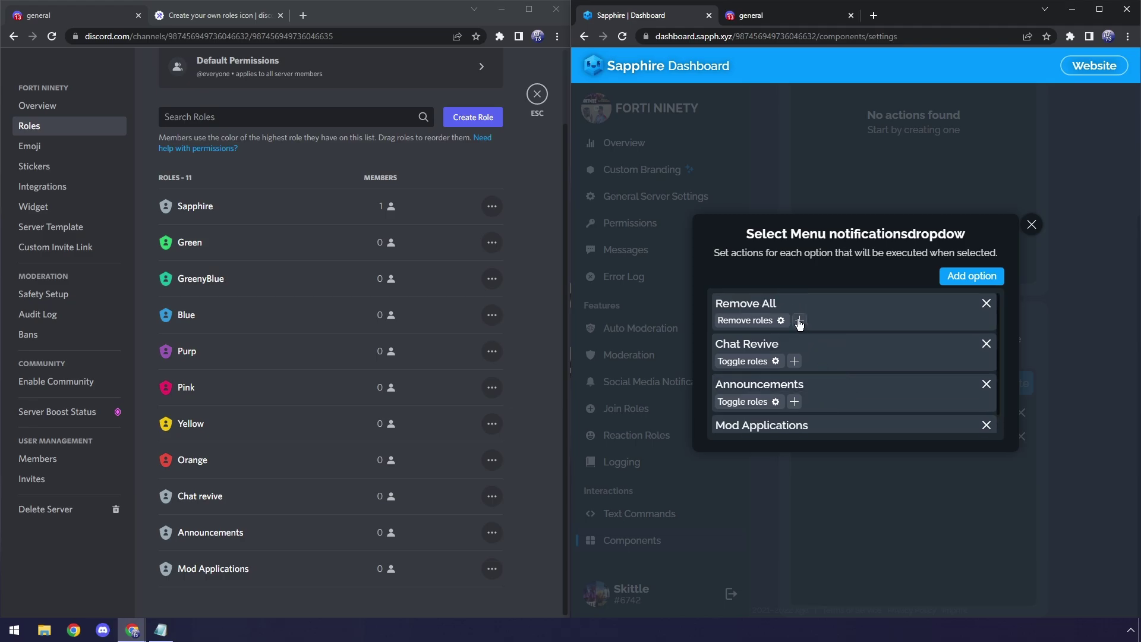
{"action": "left_click", "coordinate": [799, 322]}
{"action": "left_click", "coordinate": [776, 193]}
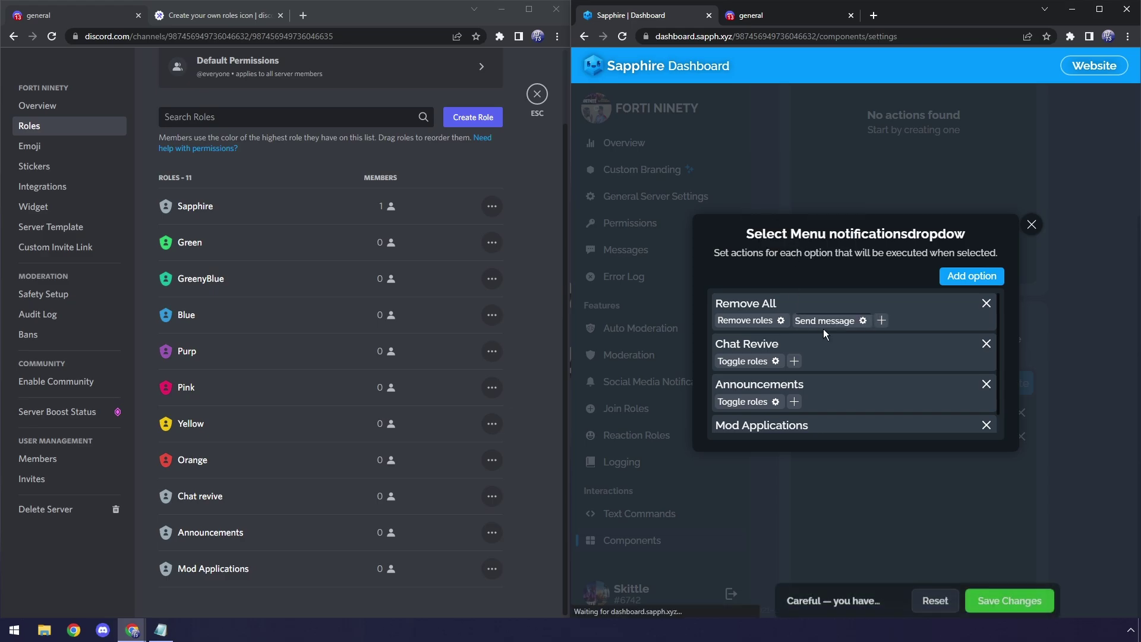
{"action": "left_click", "coordinate": [838, 272]}
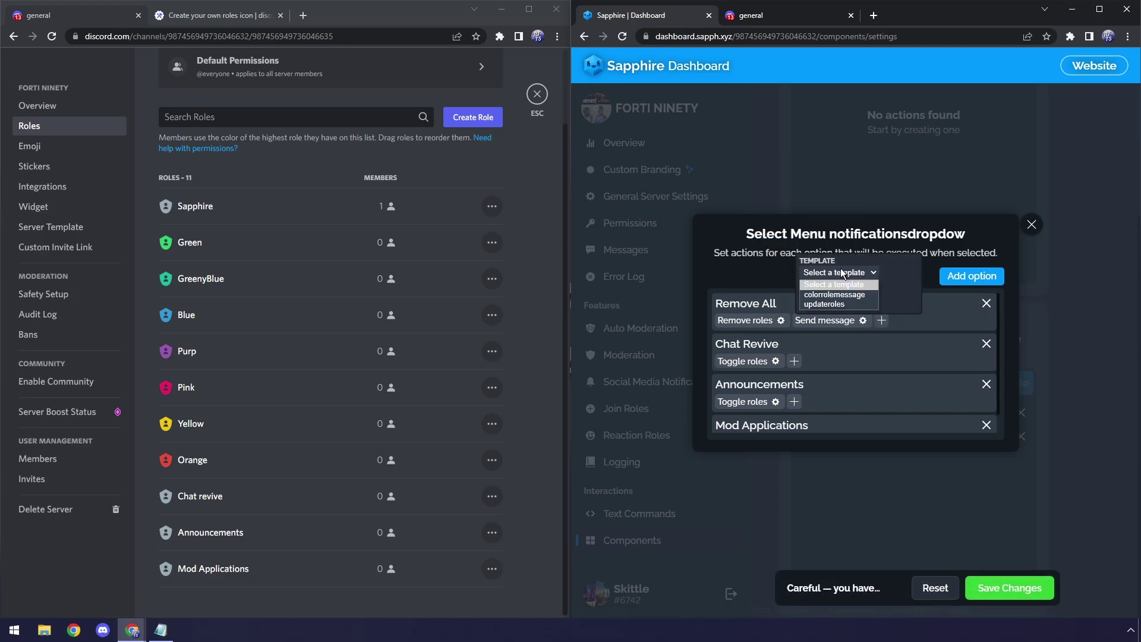
{"action": "left_click", "coordinate": [828, 304]}
Step: Add a Send message action with the updateroles template to the Chat Revive option and save the changes
{"action": "left_click", "coordinate": [794, 361]}
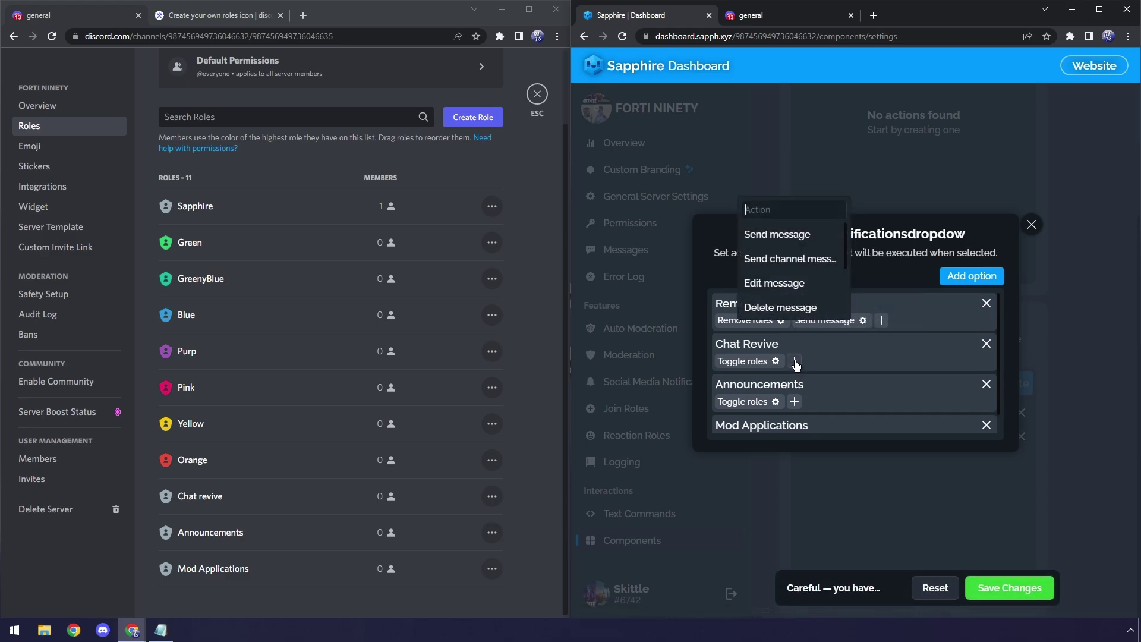
{"action": "left_click", "coordinate": [777, 234]}
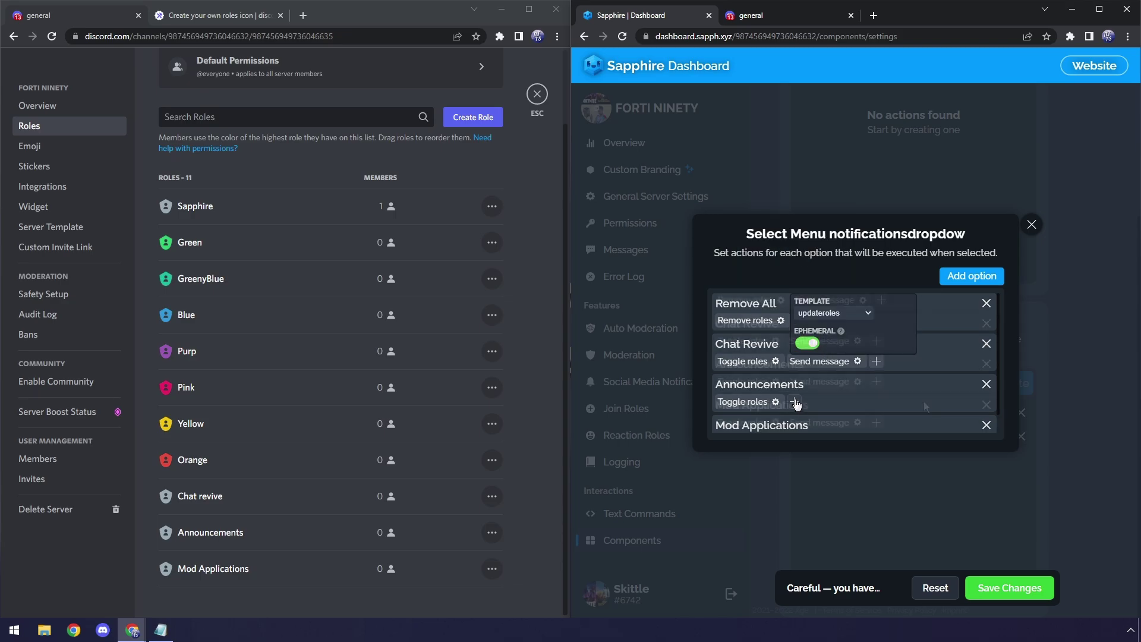
{"action": "left_click", "coordinate": [1017, 589]}
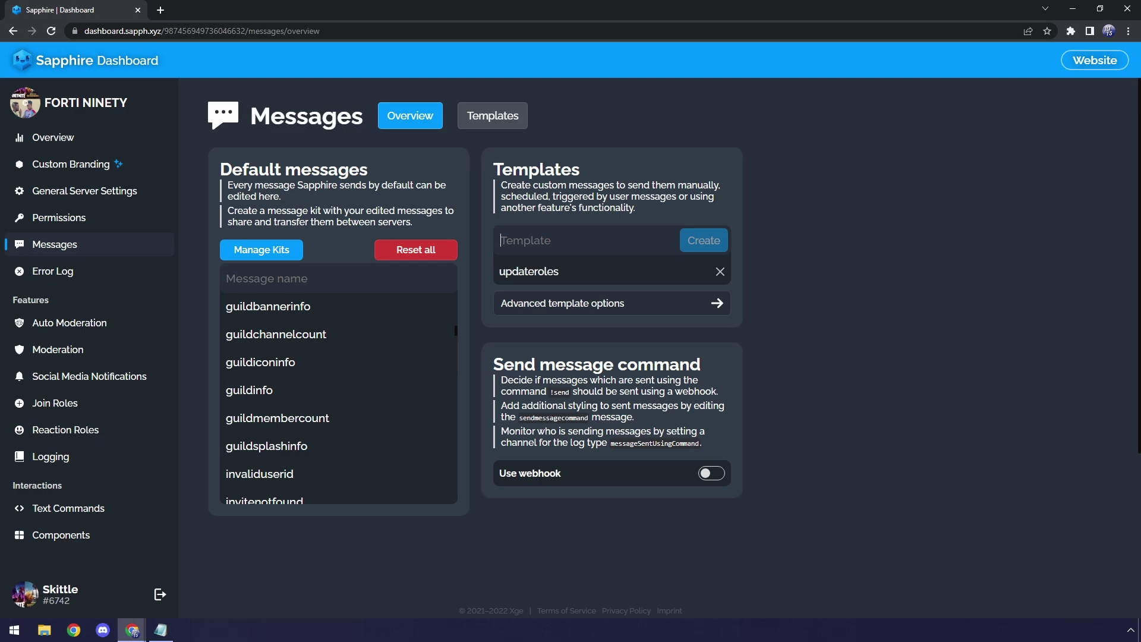
Step: Create a message template named colorrolemessage
{"action": "type", "text": "colorrolem"}
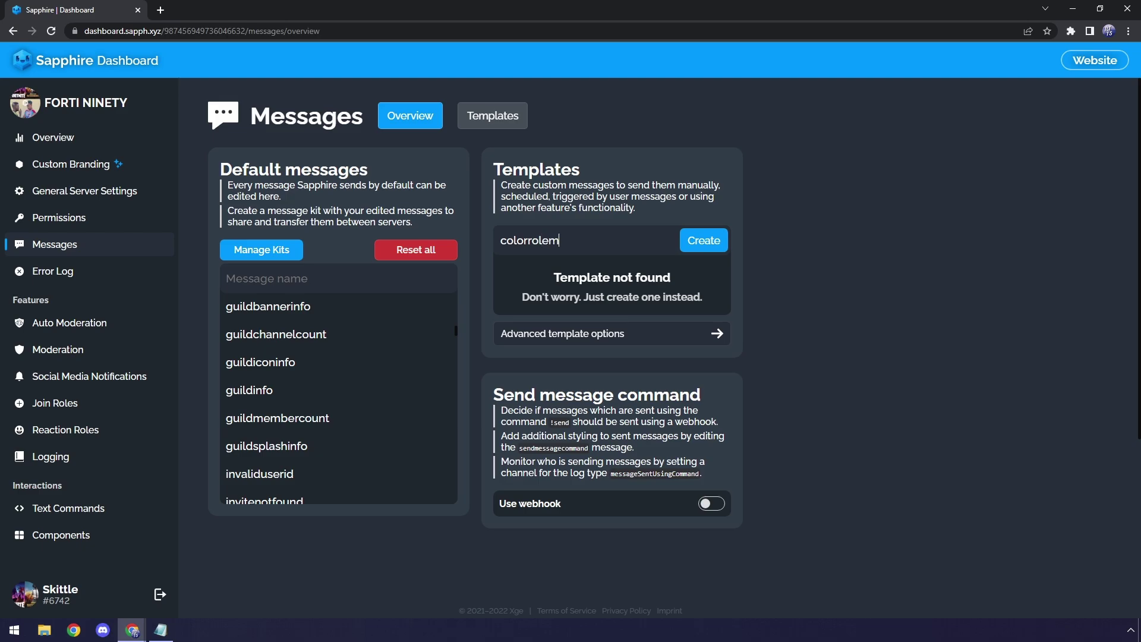
{"action": "type", "text": "essage"}
{"action": "left_click", "coordinate": [704, 240]}
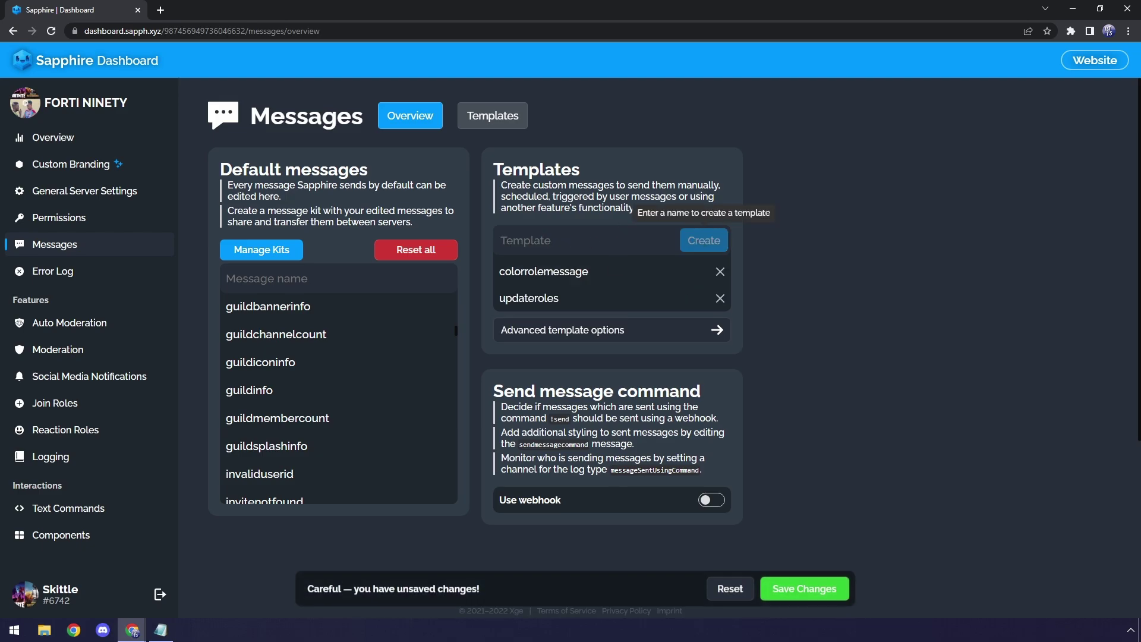
Step: Open the colorrolemessage template for editing and add an embed titled "Color Roles!"
{"action": "left_click", "coordinate": [564, 273]}
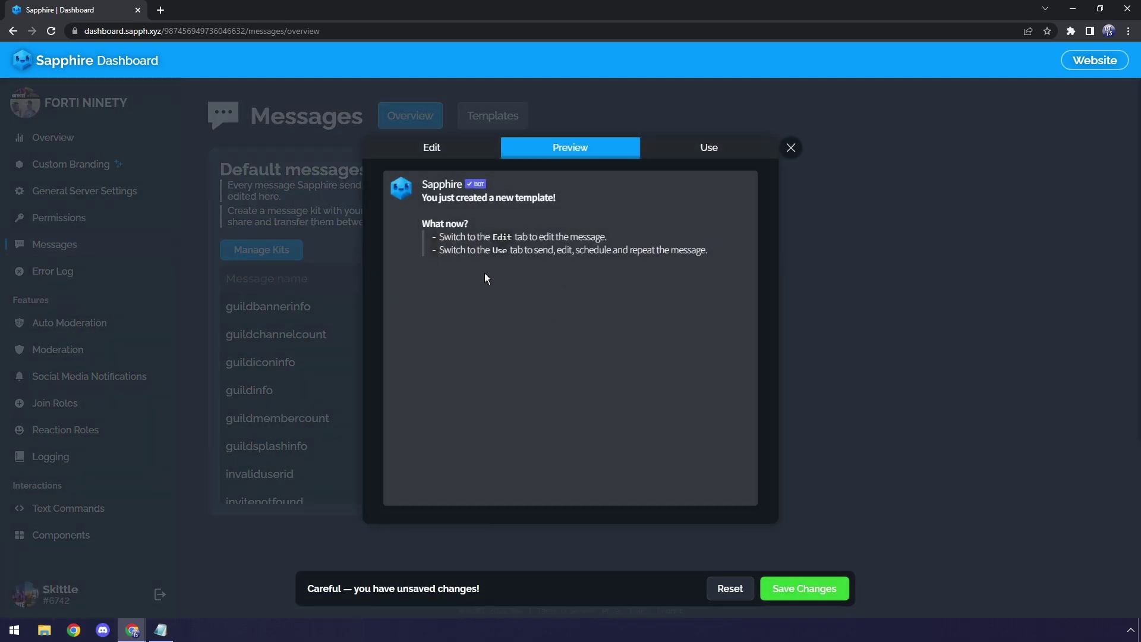
{"action": "left_click", "coordinate": [459, 149]}
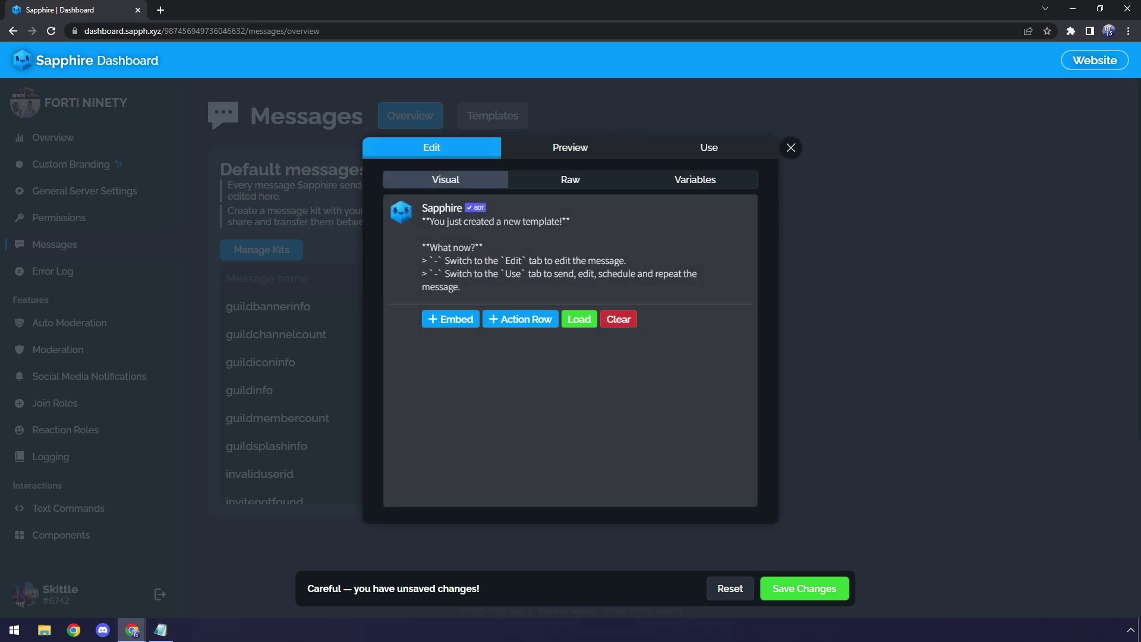
{"action": "left_click", "coordinate": [459, 321]}
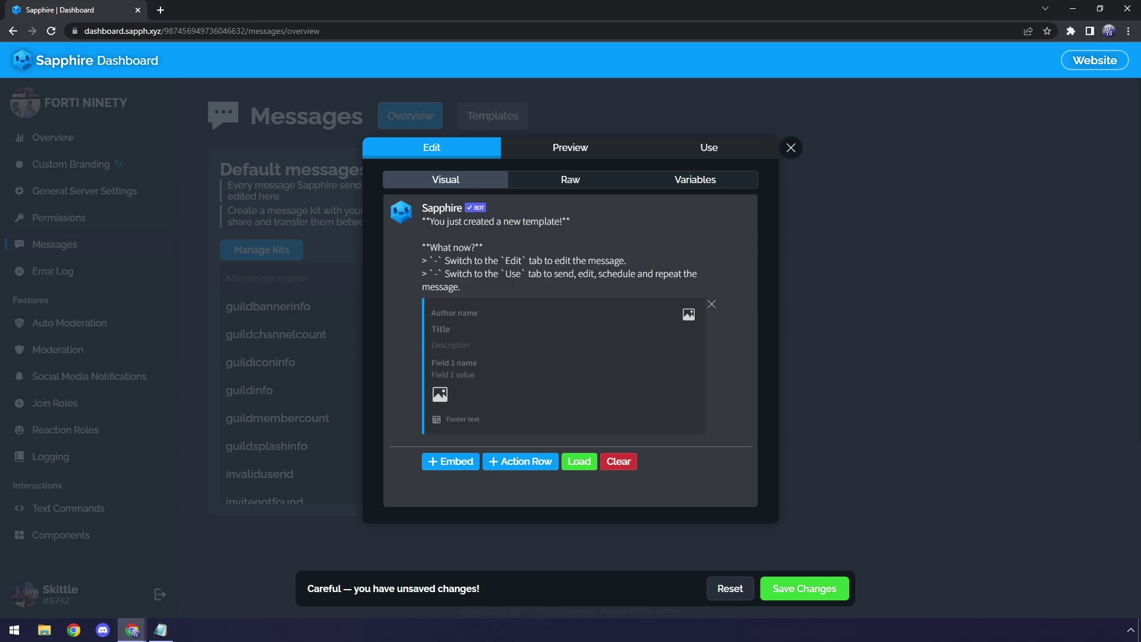
{"action": "type", "text": "Color Roles!"}
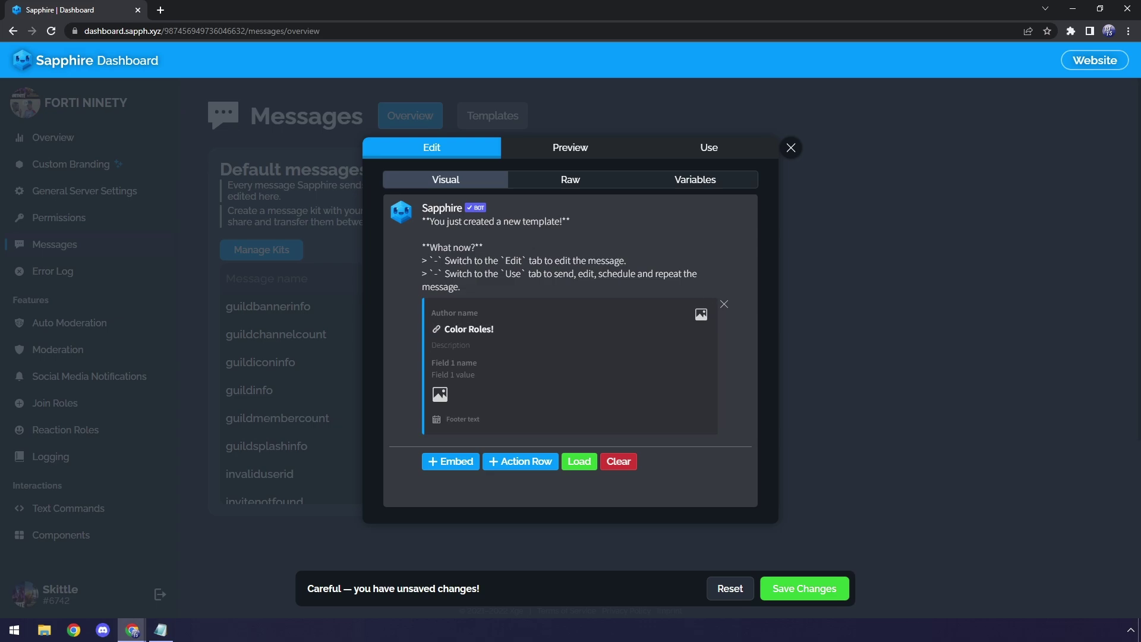
Step: Set the embed's description to "Pick any color you want and it will be applied as a role!"
{"action": "type", "text": "Pick any color you want and it will be applied to"}
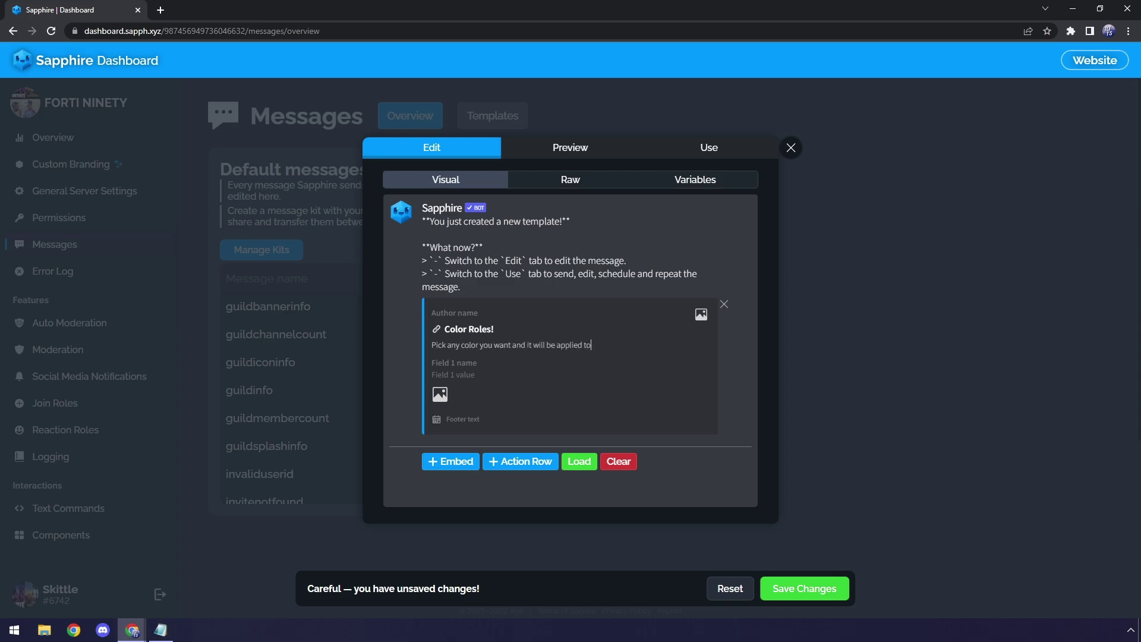
{"action": "key", "text": "BackSpace"}
{"action": "key", "text": "BackSpace"}
{"action": "type", "text": "as a role"}
{"action": "key", "text": "Tab"}
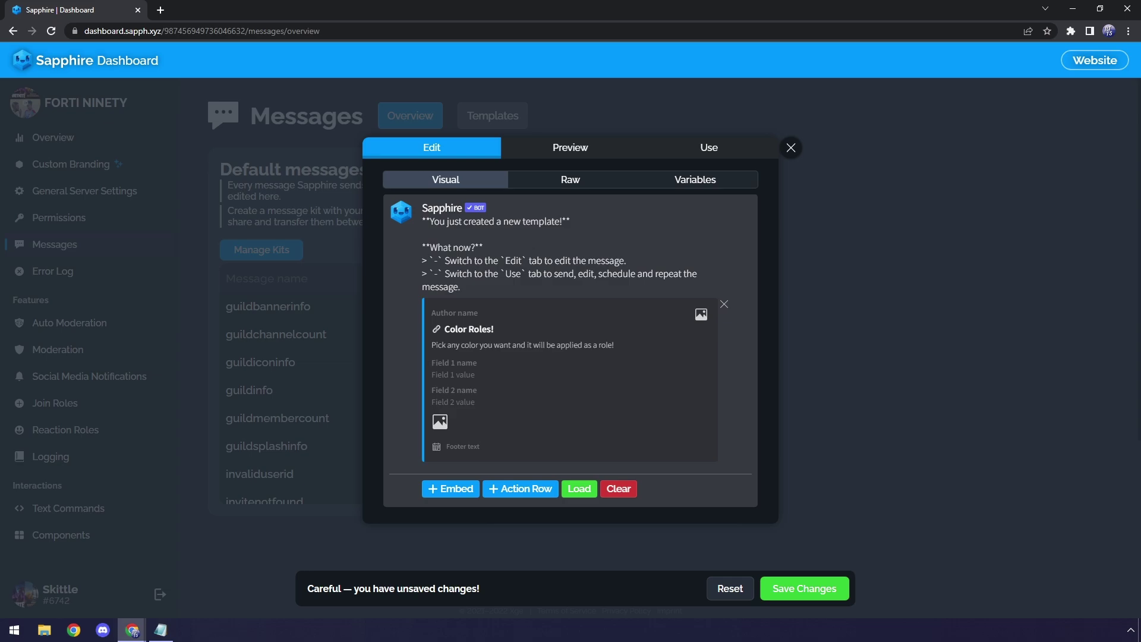
Step: Preview the template message, clear its default message content and check the preview again
{"action": "left_click", "coordinate": [569, 148]}
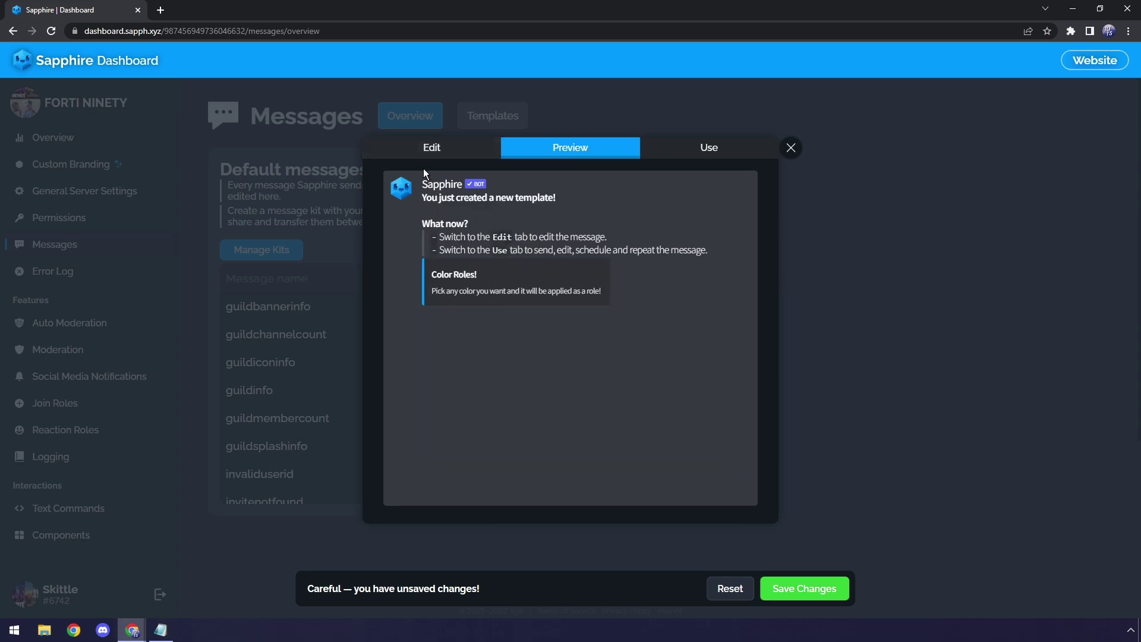
{"action": "left_click", "coordinate": [432, 147]}
{"action": "left_click_drag", "start_coordinate": [445, 274], "coordinate": [402, 217]}
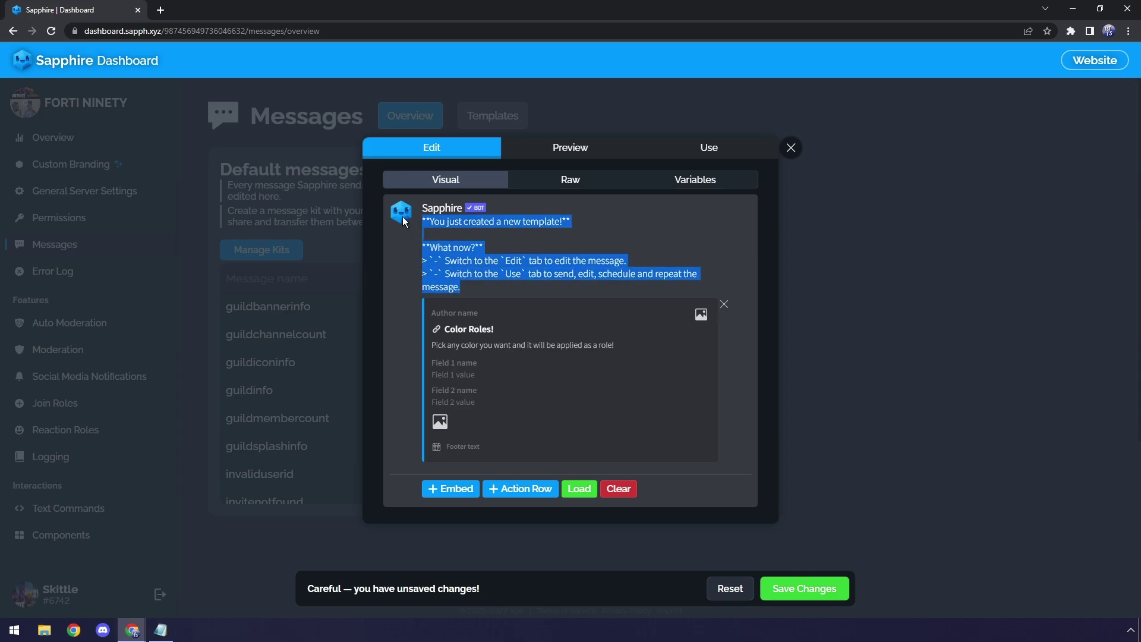
{"action": "key", "text": "BackSpace"}
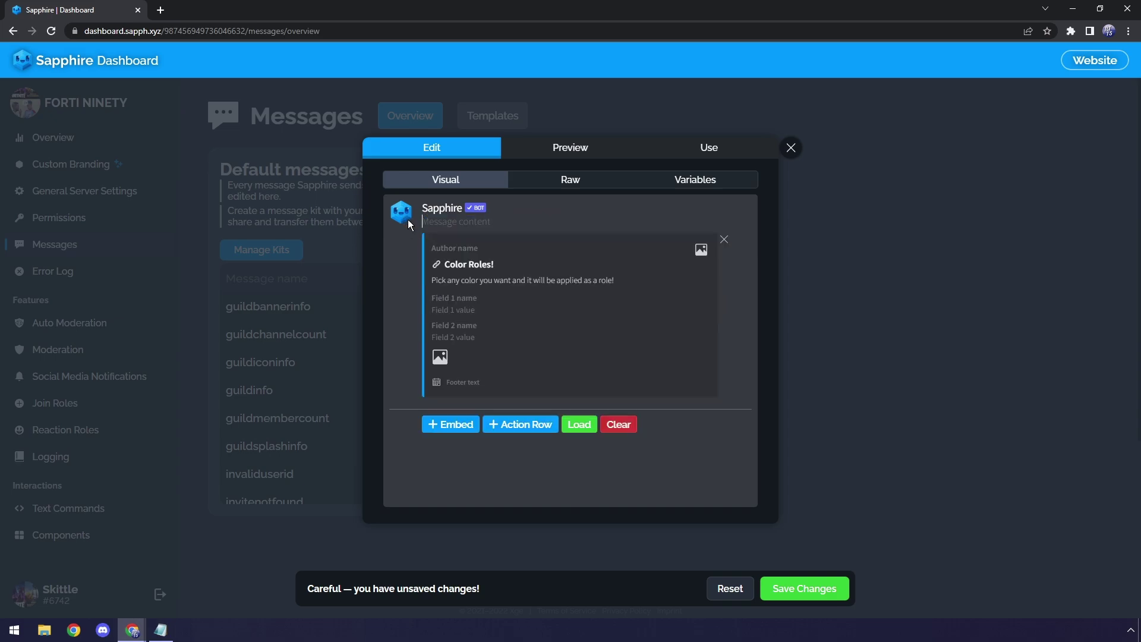
{"action": "left_click", "coordinate": [547, 153]}
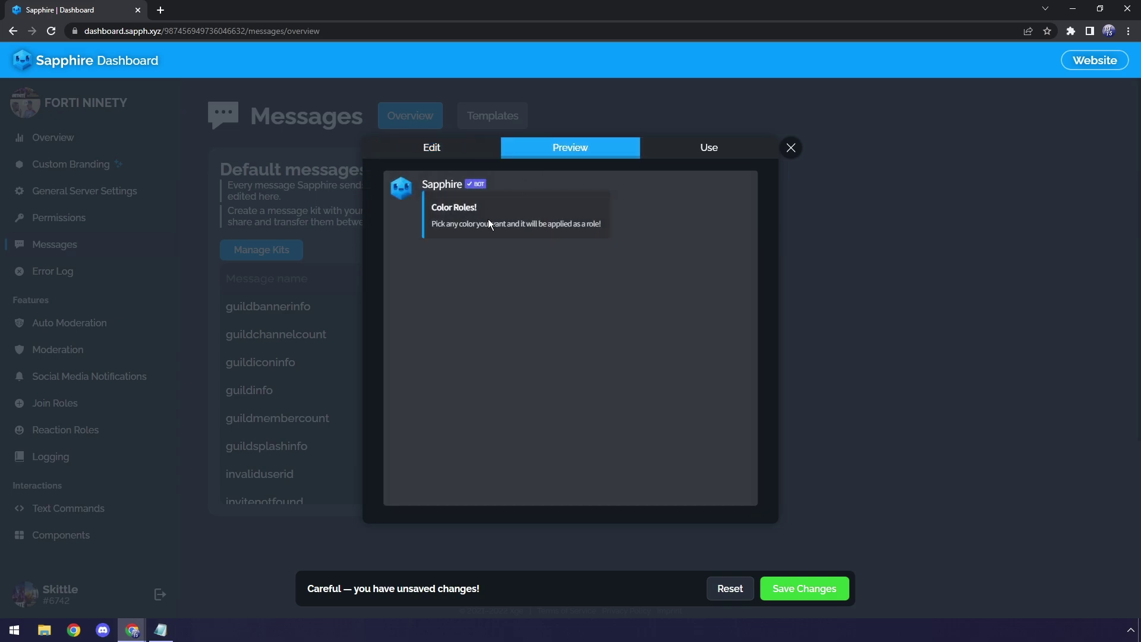
{"action": "left_click", "coordinate": [417, 147]}
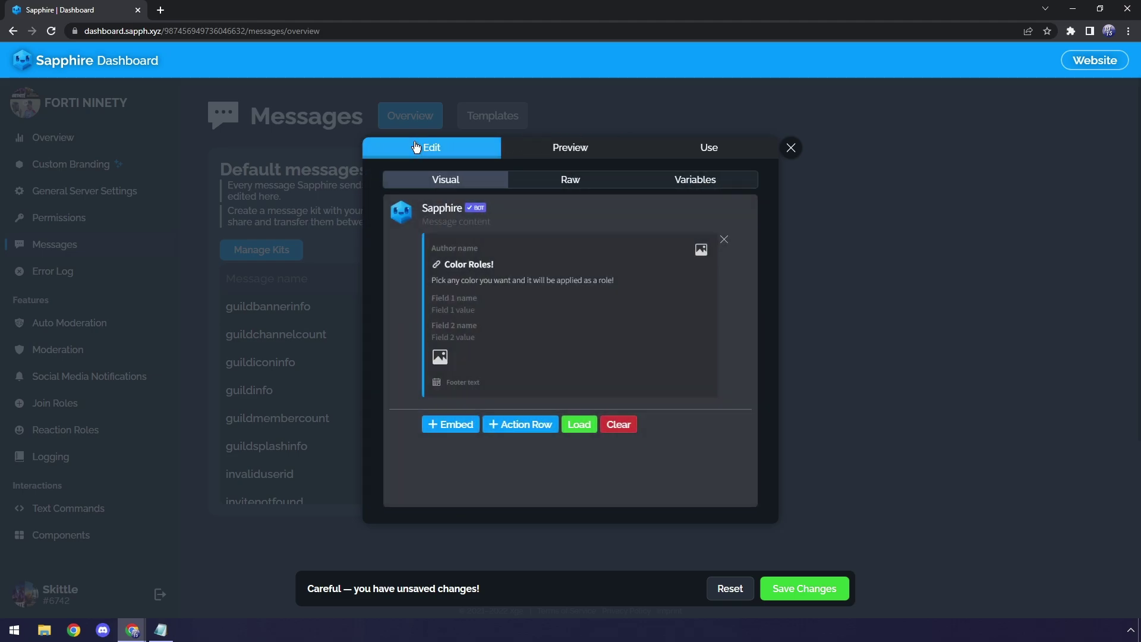
Step: Add an action row with a select menu below the embed and set its placeholder to "Pick your color here!"
{"action": "left_click", "coordinate": [522, 431]}
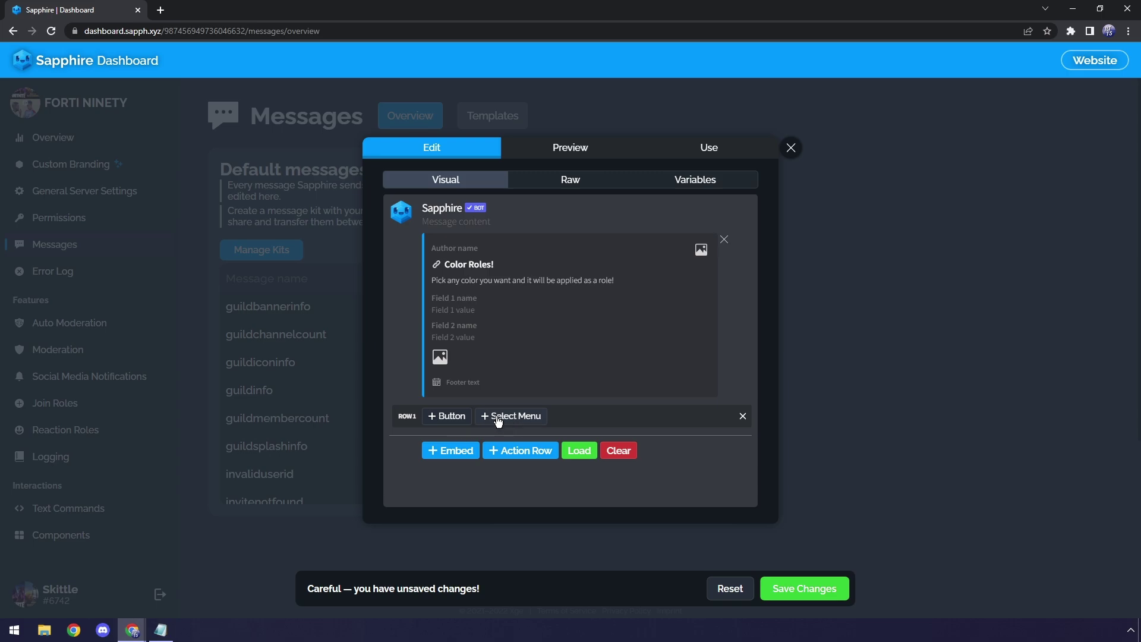
{"action": "left_click", "coordinate": [498, 418]}
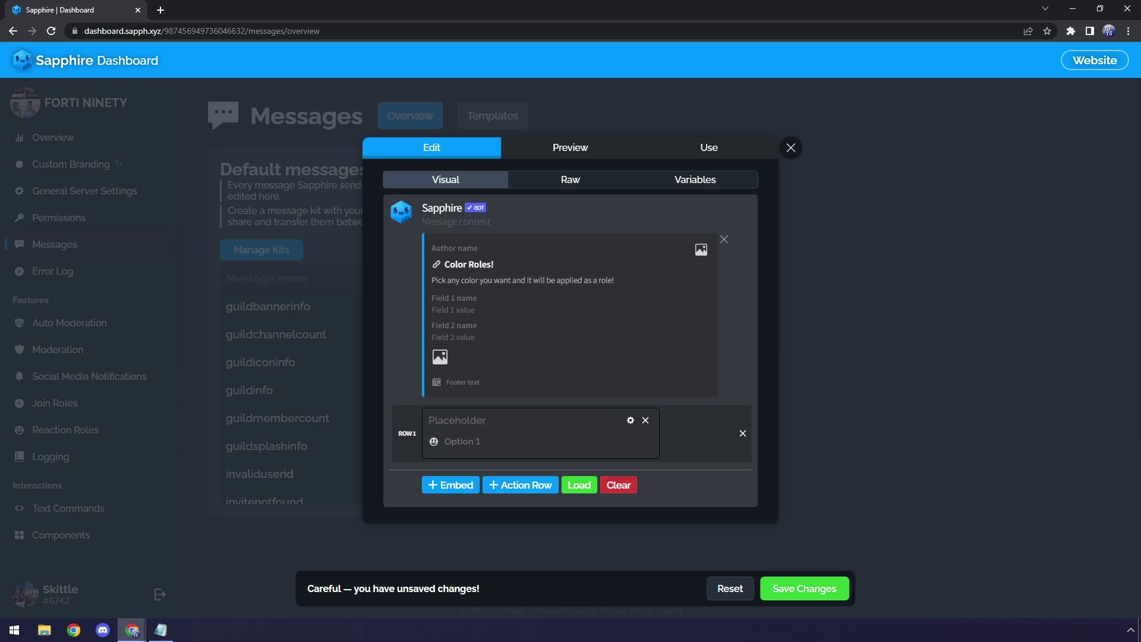
{"action": "left_click", "coordinate": [631, 420]}
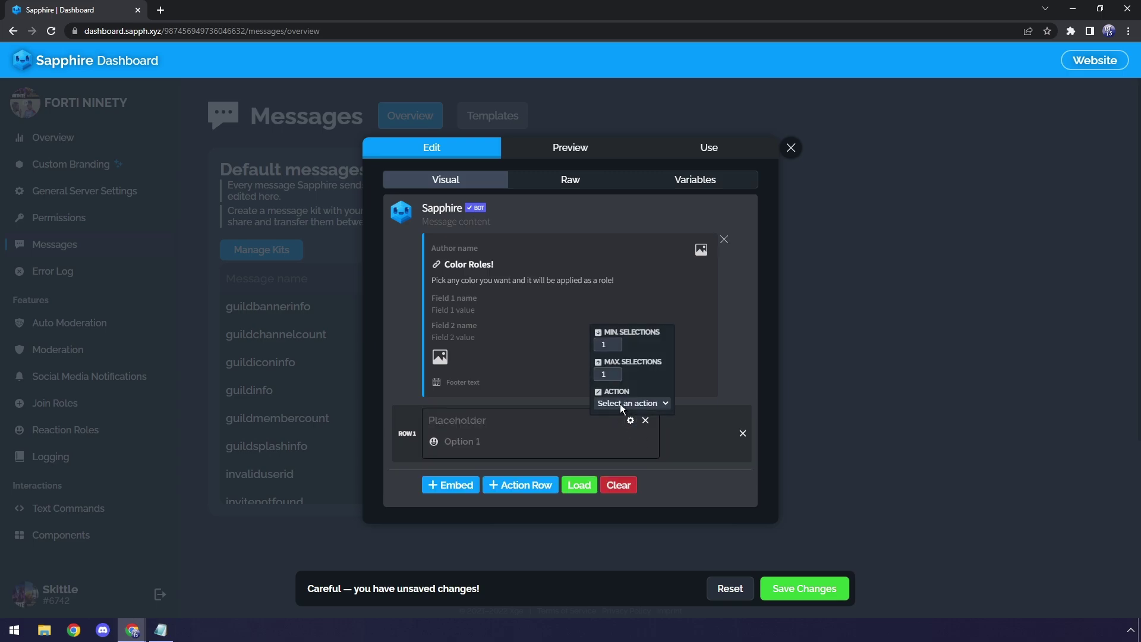
{"action": "left_click", "coordinate": [619, 404]}
{"action": "left_click", "coordinate": [623, 426]}
{"action": "left_click", "coordinate": [429, 420]}
{"action": "type", "text": "Pick your co"}
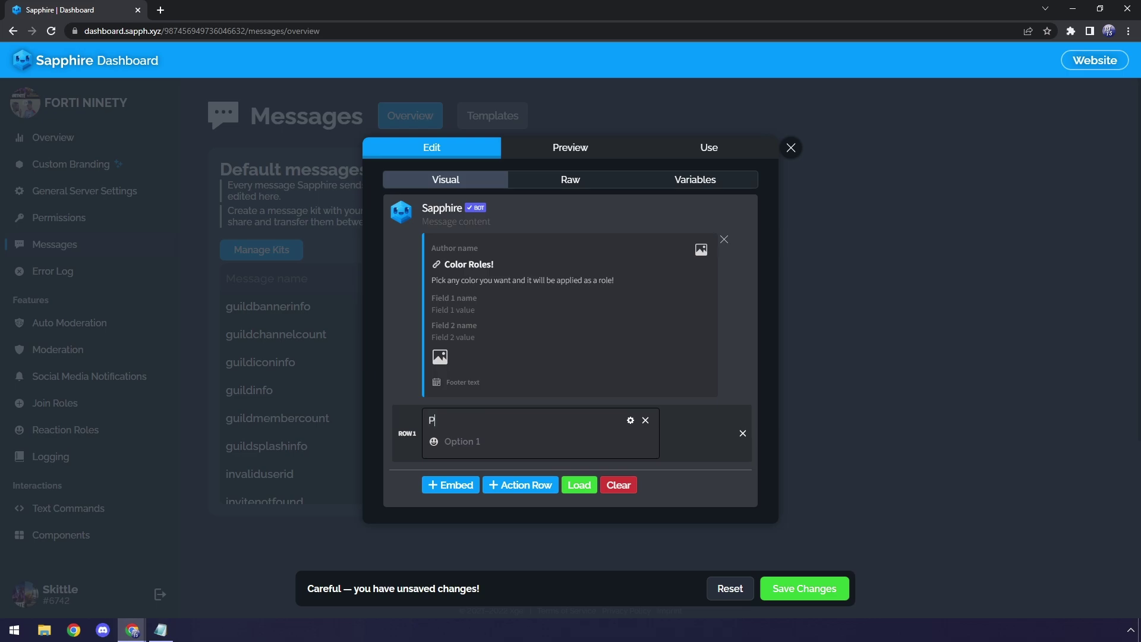
{"action": "type", "text": "lor here!"}
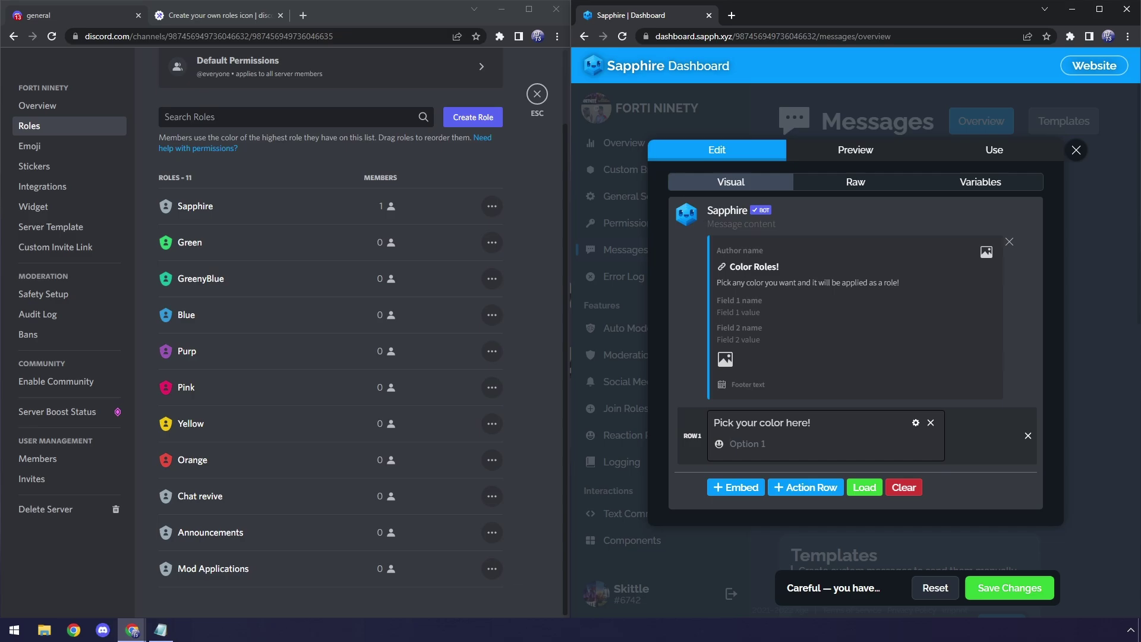
Step: Add a first menu option named "Remove All" and assign it the Remove all Colors action
{"action": "left_click", "coordinate": [736, 446]}
{"action": "type", "text": "Remove All"}
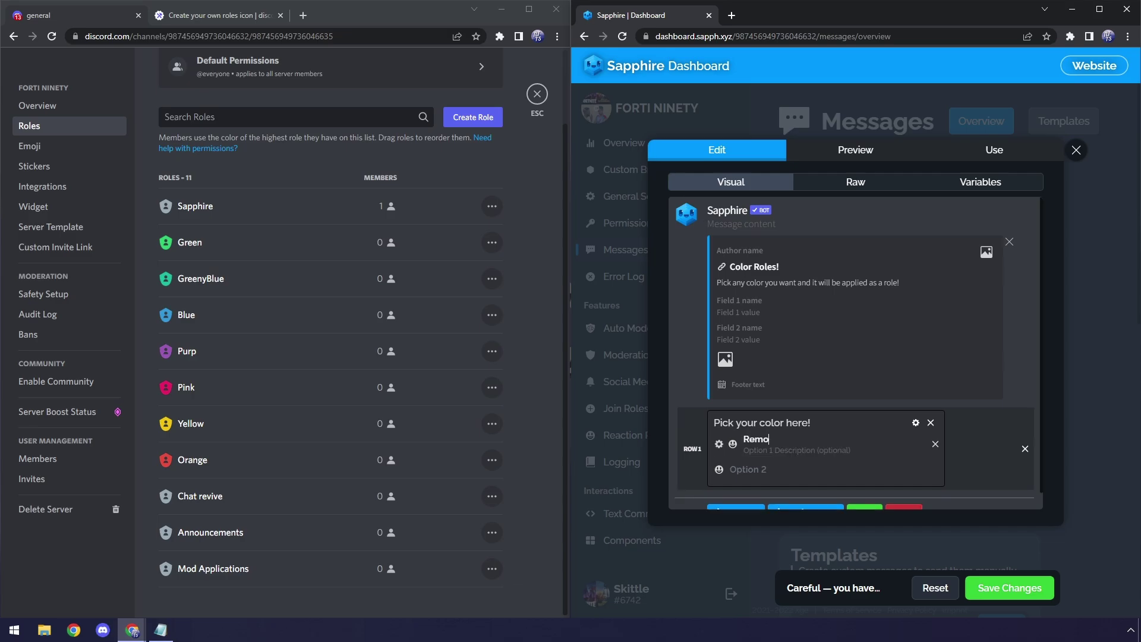
{"action": "left_click", "coordinate": [719, 443]}
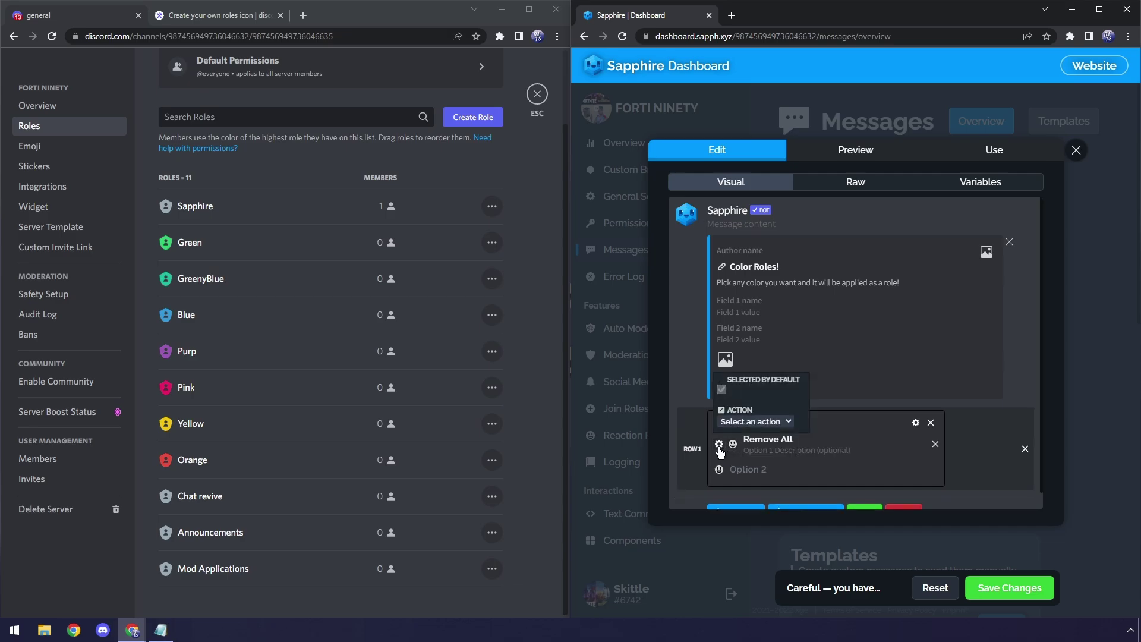
{"action": "left_click", "coordinate": [738, 422]}
{"action": "left_click", "coordinate": [757, 511]}
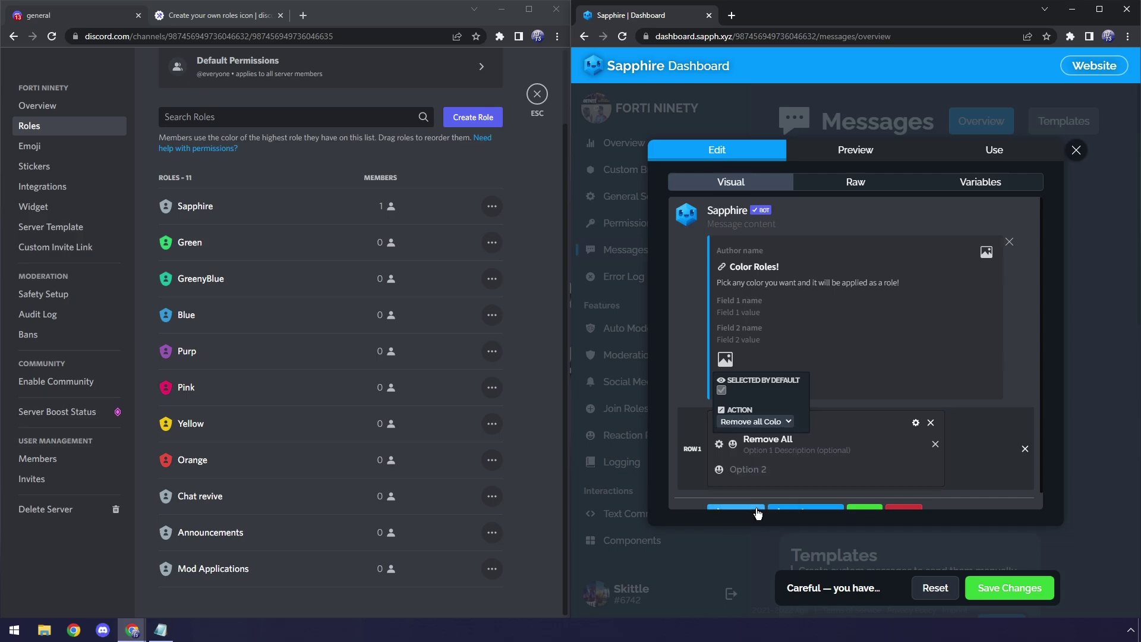
Step: Rename the first option "Remove All Colors" and give it the description "This removes all active role colors"
{"action": "left_click", "coordinate": [791, 439]}
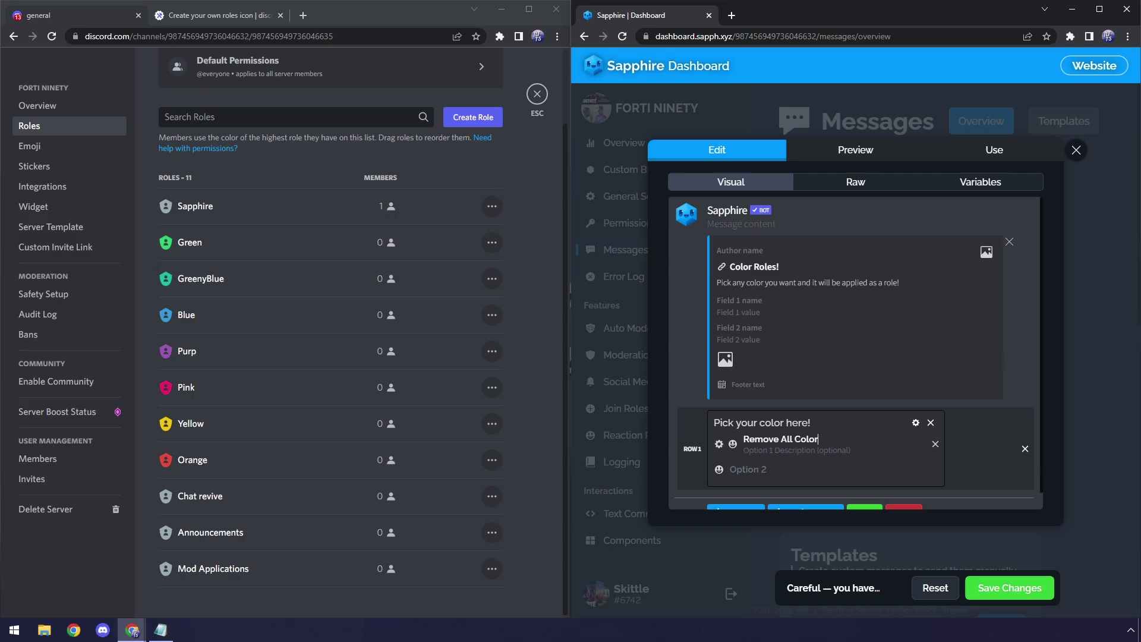
{"action": "type", "text": "This removes all active role colors"}
{"action": "left_click", "coordinate": [734, 446]}
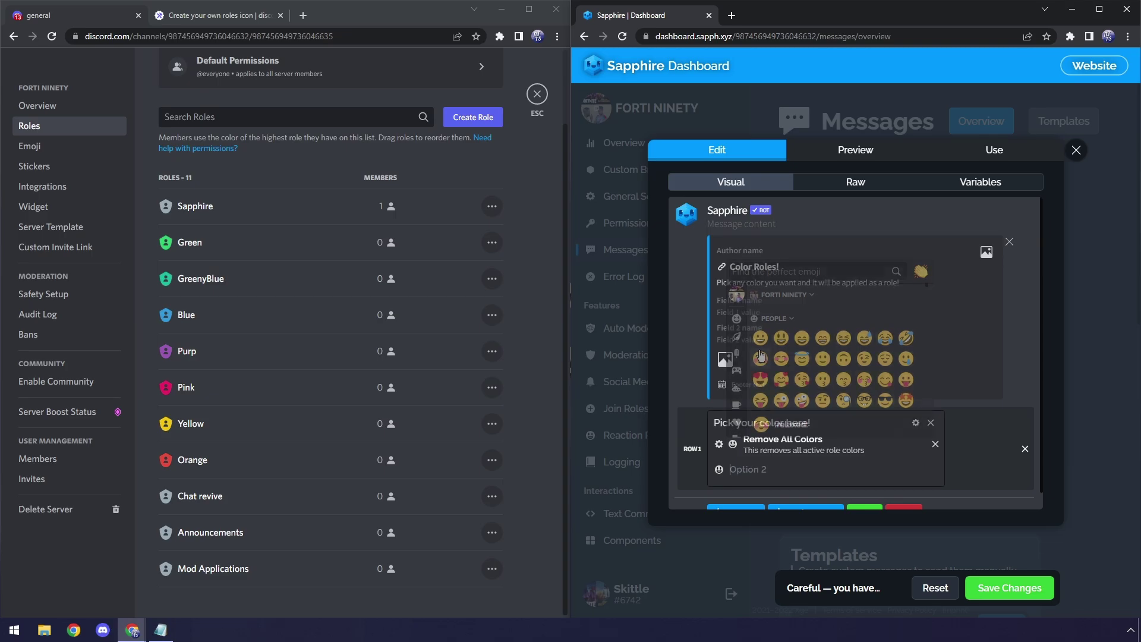
{"action": "key", "text": "Escape"}
Step: Add a second menu option named "Green" and assign it the Green action
{"action": "left_click", "coordinate": [758, 469]}
{"action": "type", "text": "Green"}
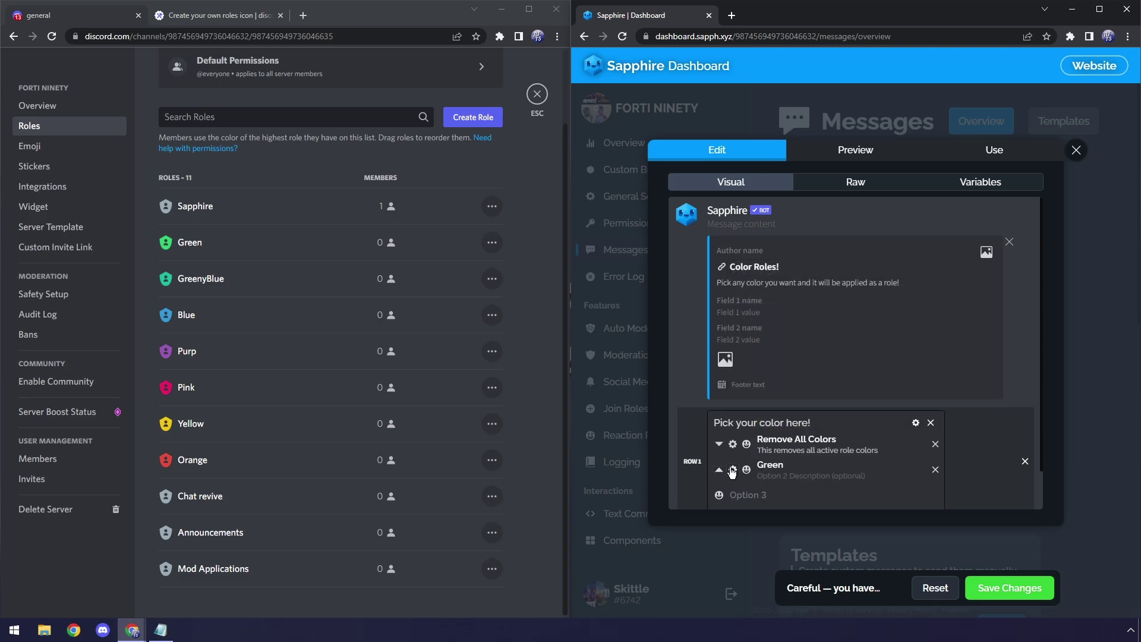
{"action": "left_click", "coordinate": [732, 469]}
{"action": "left_click", "coordinate": [752, 452]}
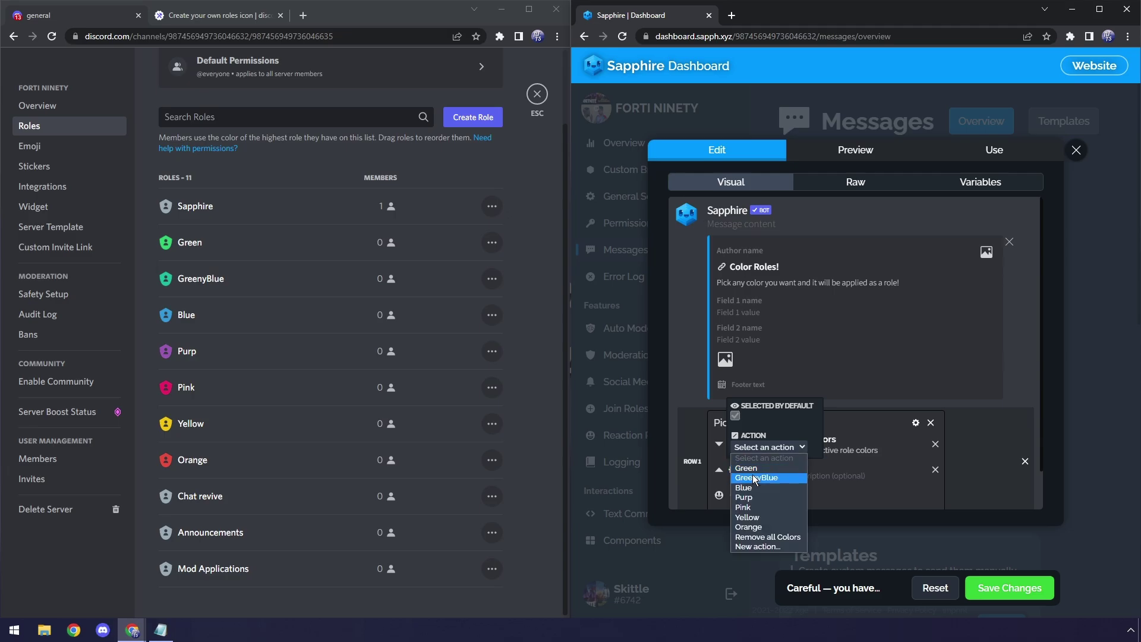
{"action": "left_click", "coordinate": [747, 471]}
{"action": "key", "text": "Escape"}
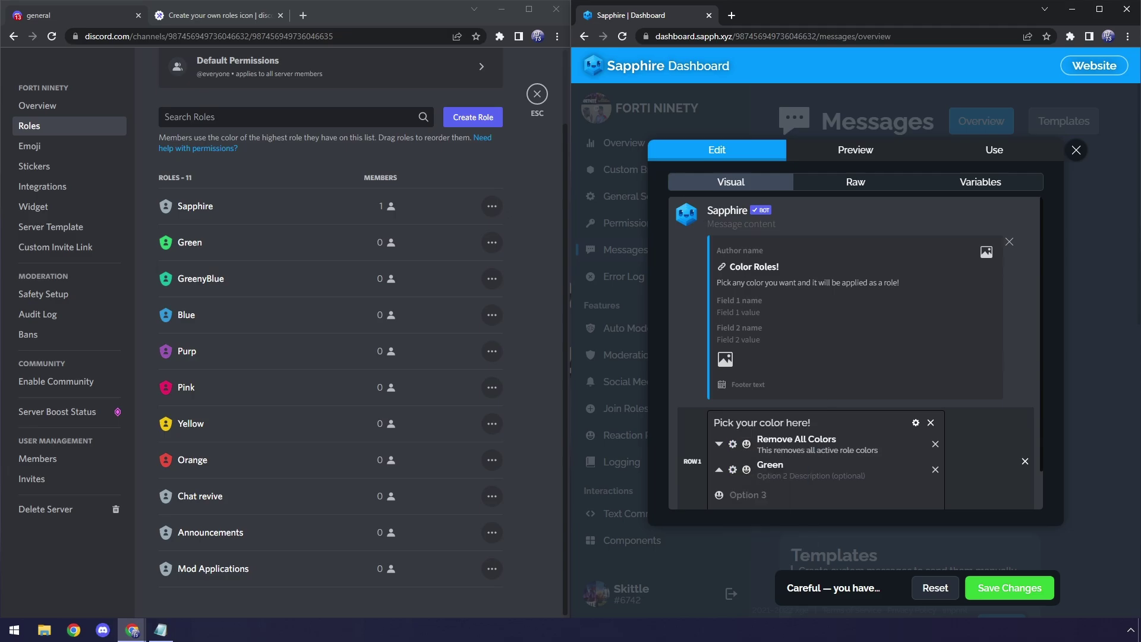
{"action": "left_click", "coordinate": [732, 470]}
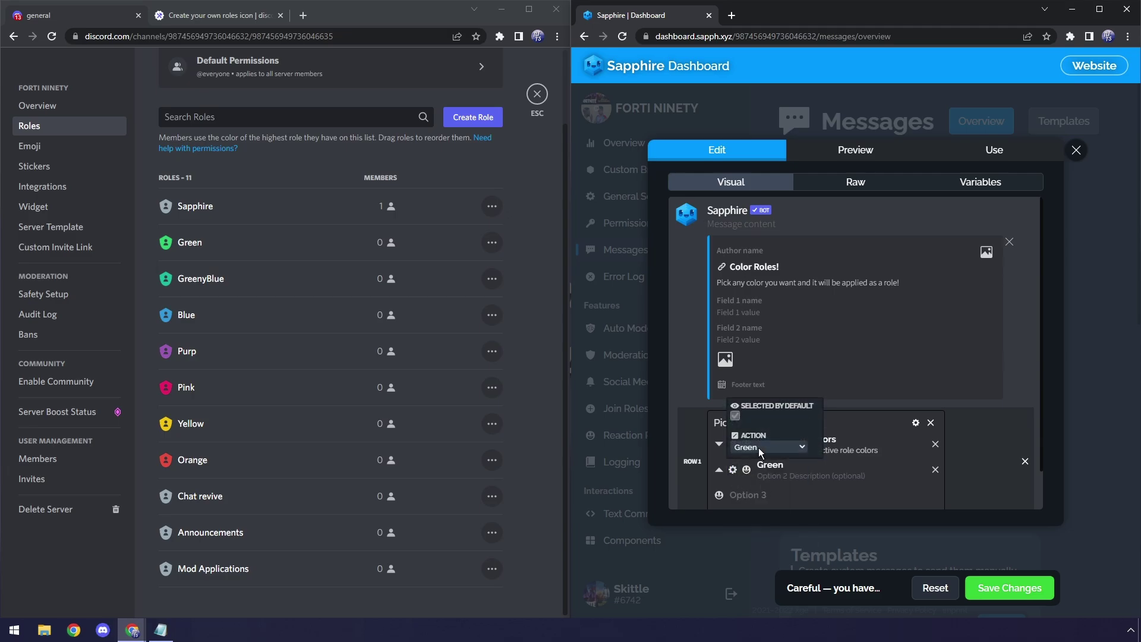
{"action": "key", "text": "Escape"}
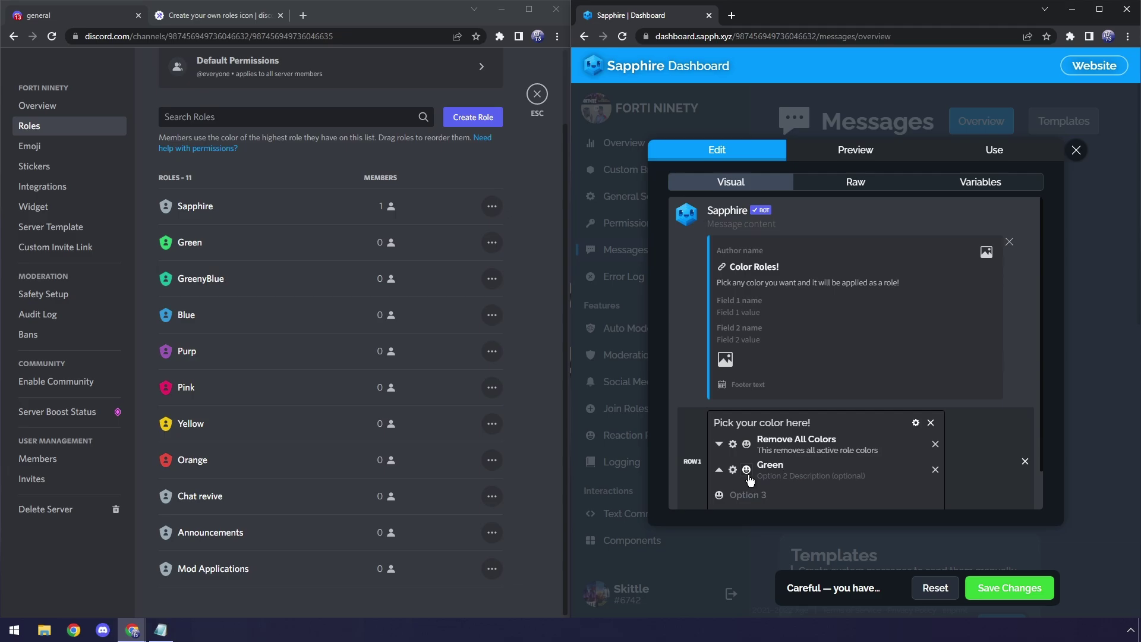
Step: Browse the emojis available for the Green option
{"action": "left_click", "coordinate": [746, 470]}
{"action": "scroll", "coordinate": [821, 382], "scroll_direction": "up", "scroll_amount": 5}
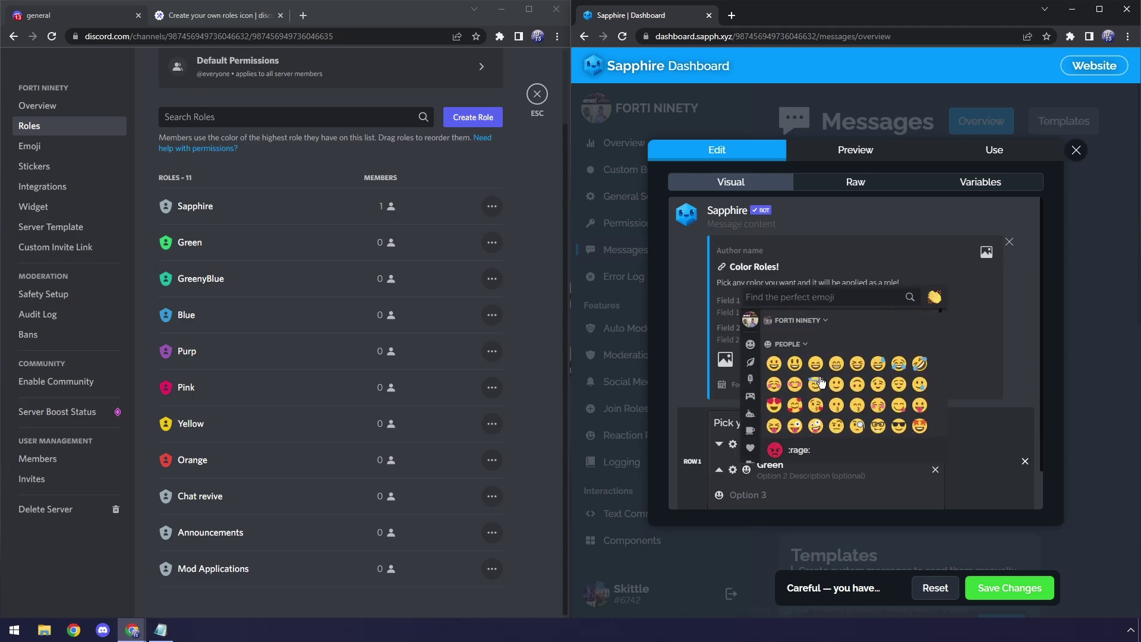
{"action": "scroll", "coordinate": [844, 398], "scroll_direction": "down", "scroll_amount": 3}
{"action": "scroll", "coordinate": [892, 428], "scroll_direction": "up", "scroll_amount": 3}
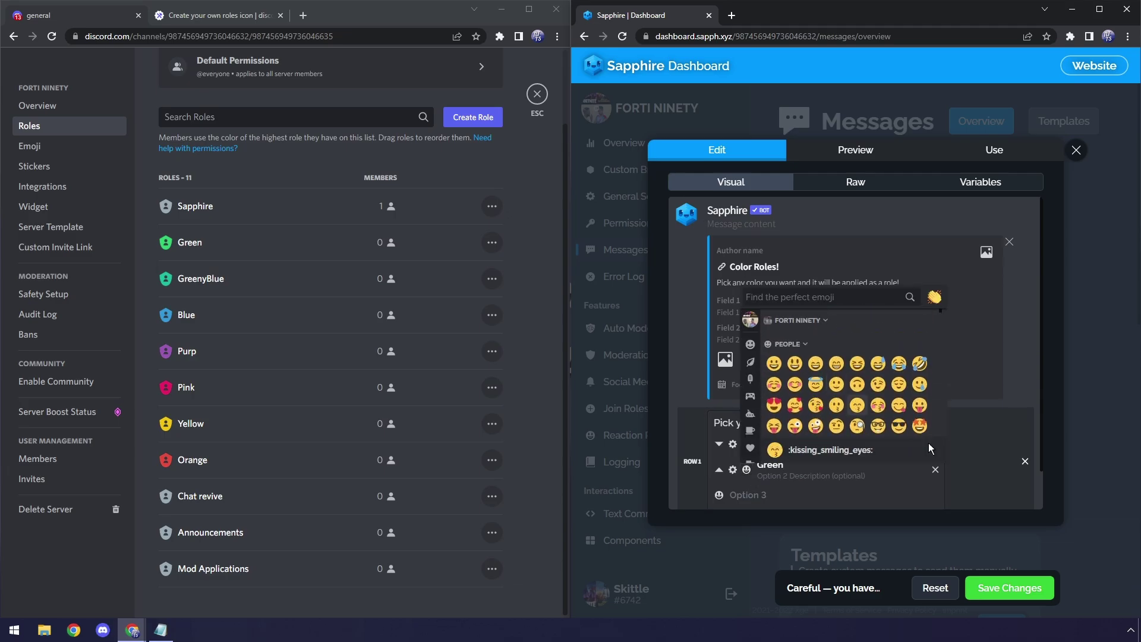
Step: Switch to discordicon.com and choose the circle sparkle icon in the light green that matches the Green role's color
{"action": "left_click", "coordinate": [219, 21]}
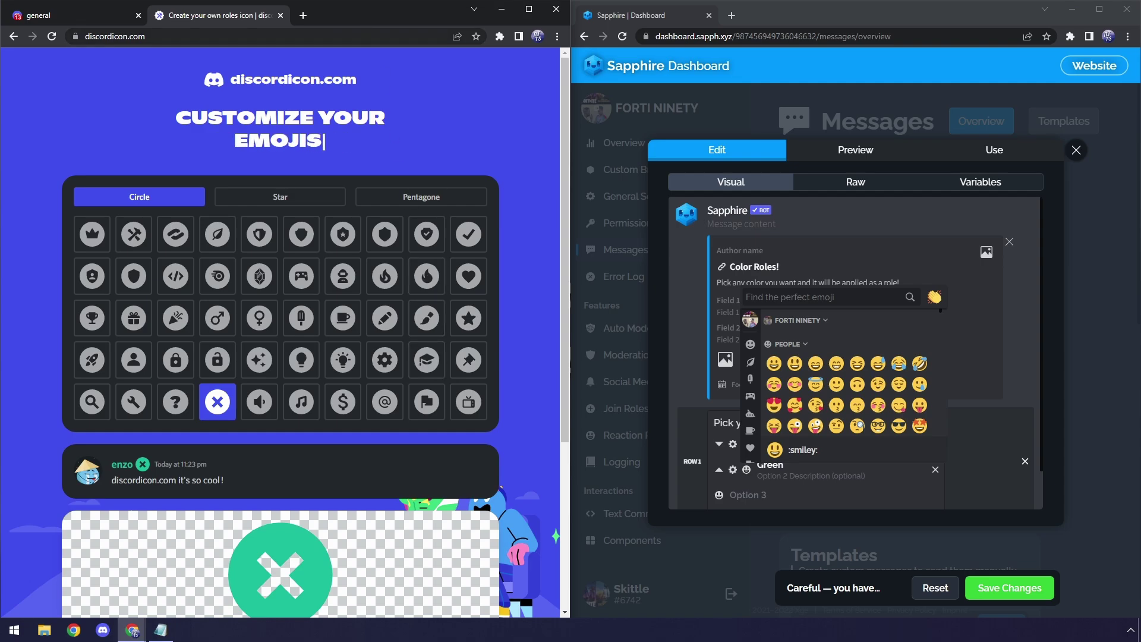
{"action": "left_click_drag", "start_coordinate": [367, 22], "coordinate": [551, 101]}
{"action": "double_click", "coordinate": [551, 101]}
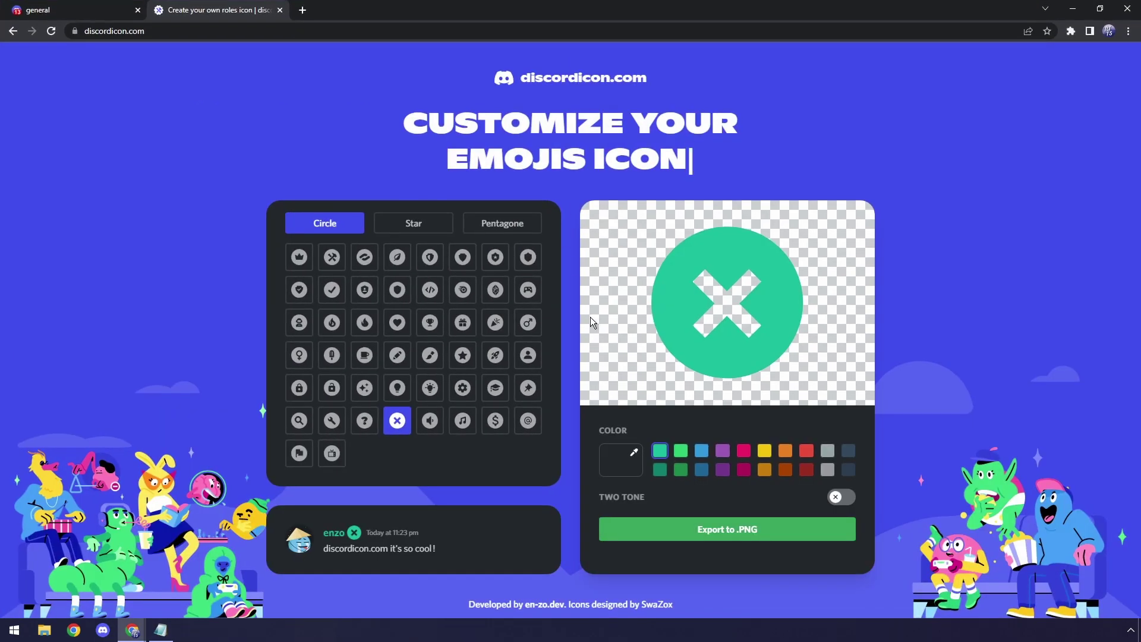
{"action": "left_click", "coordinate": [364, 388]}
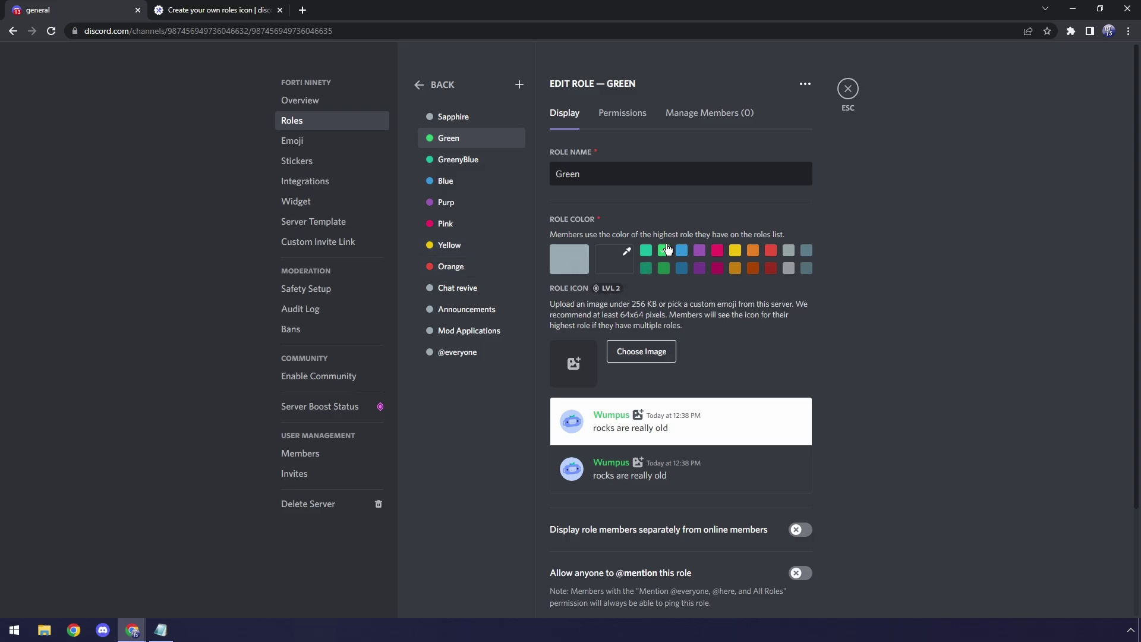
{"action": "left_click", "coordinate": [220, 10]}
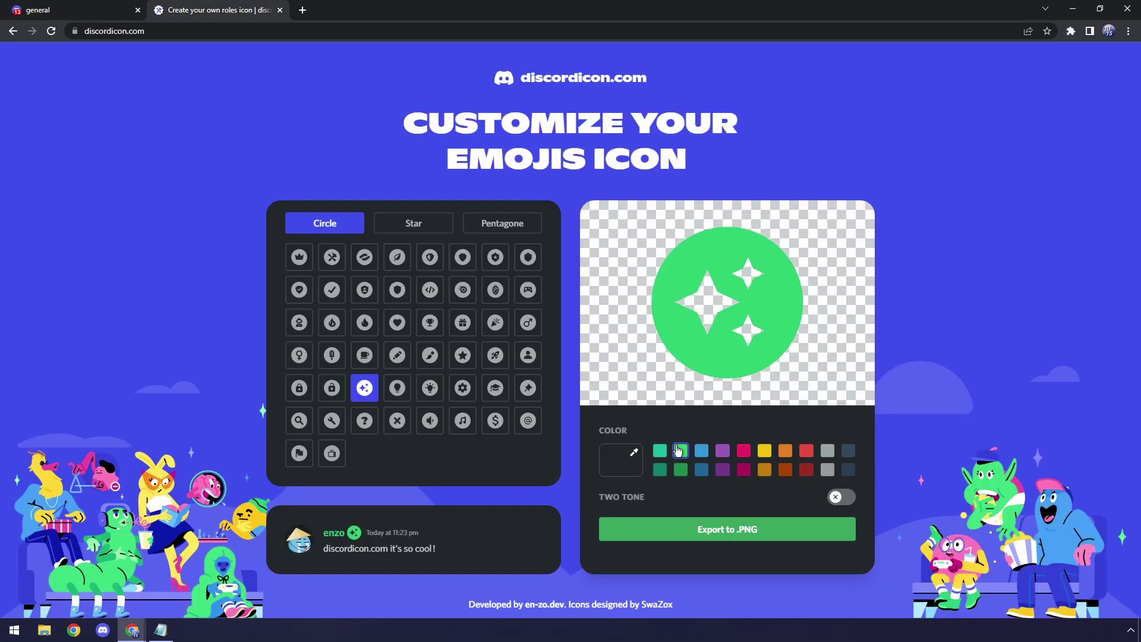
Step: Make the icon two-tone with a white secondary color and export it as a PNG
{"action": "left_click", "coordinate": [839, 497]}
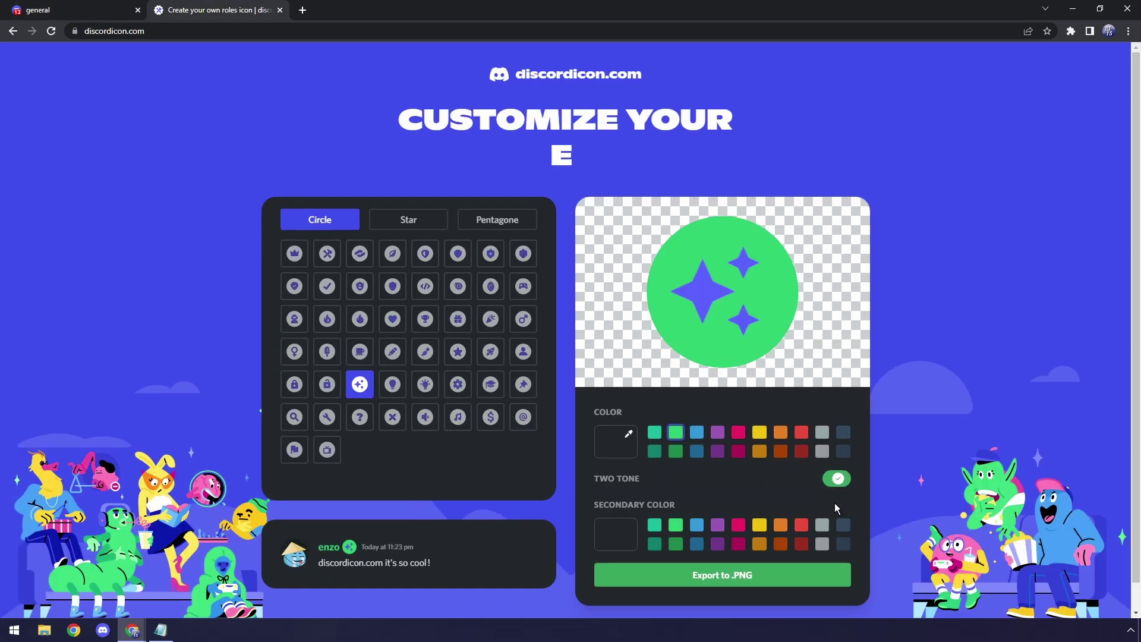
{"action": "left_click", "coordinate": [627, 532]}
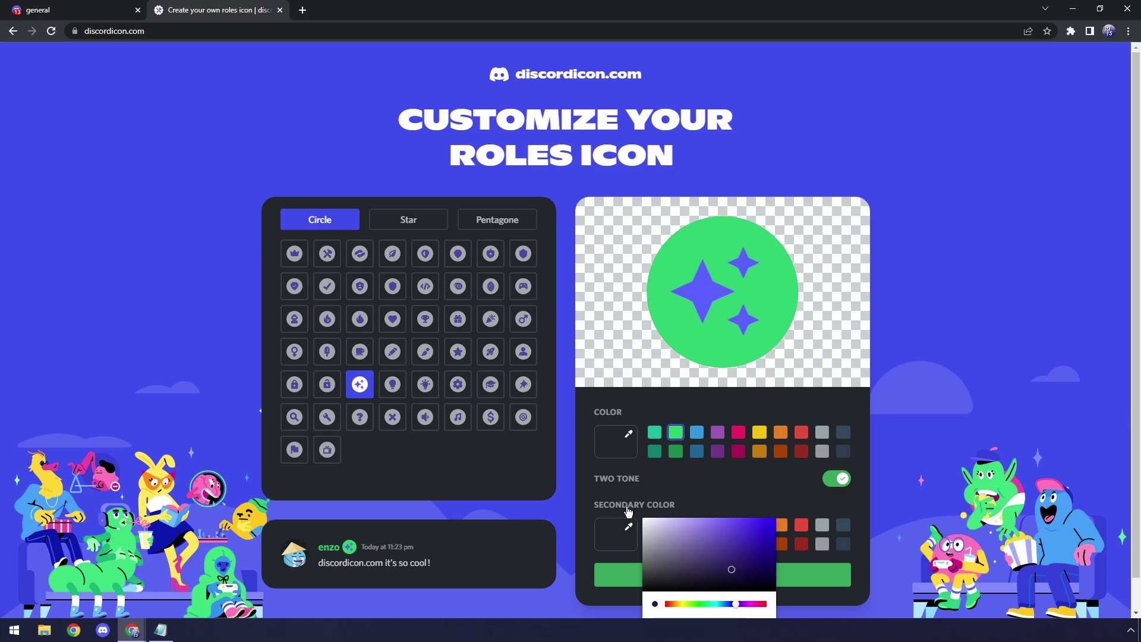
{"action": "left_click", "coordinate": [644, 519]}
{"action": "left_click", "coordinate": [618, 575]}
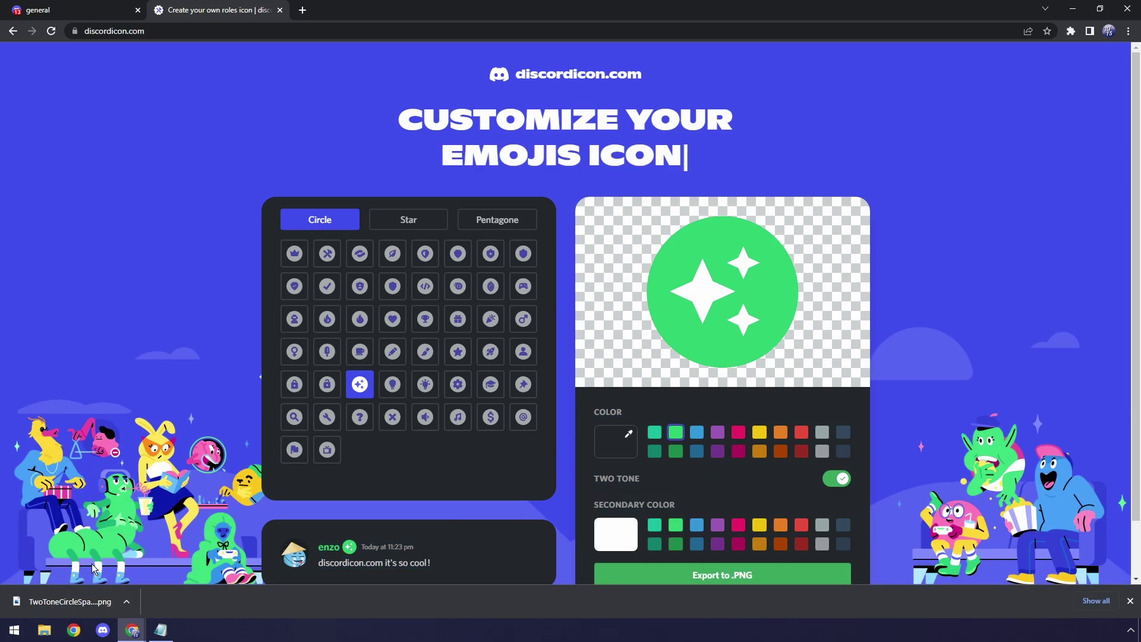
Step: Switch to the Discord server settings, upload the exported sparkle icon as a server emoji and rename it GreenRole
{"action": "left_click", "coordinate": [46, 8]}
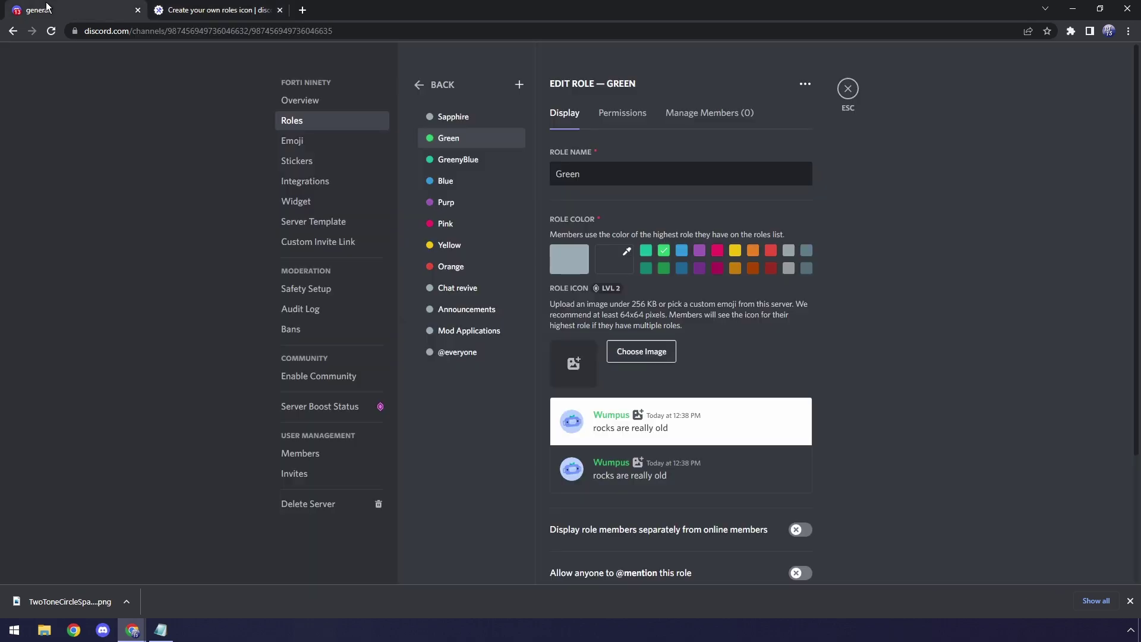
{"action": "left_click", "coordinate": [296, 147]}
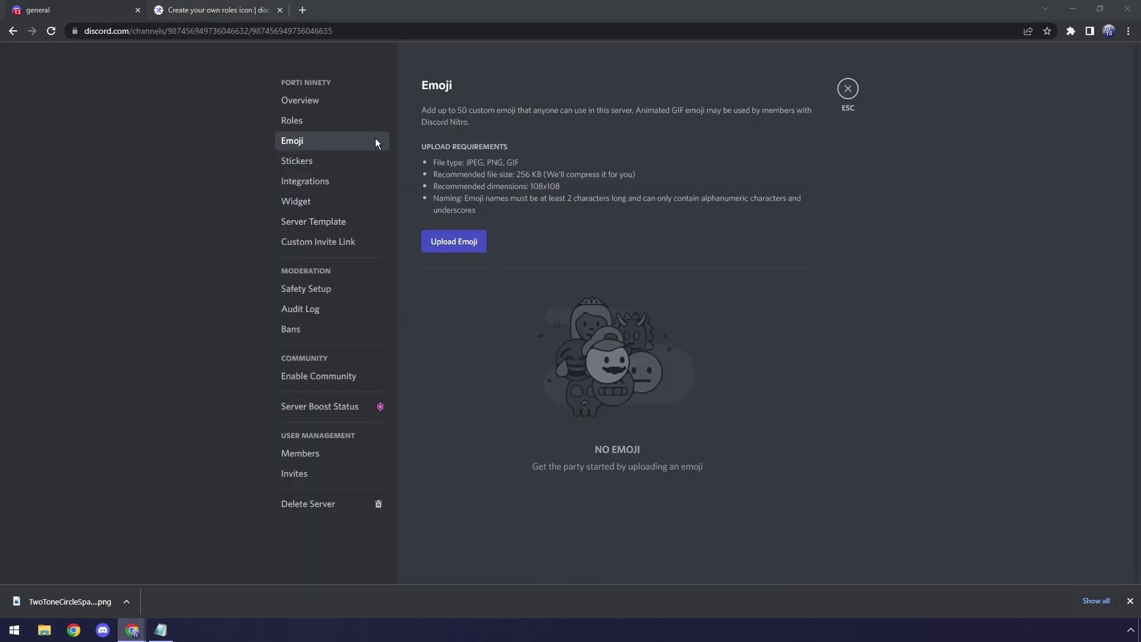
{"action": "double_click", "coordinate": [237, 154]}
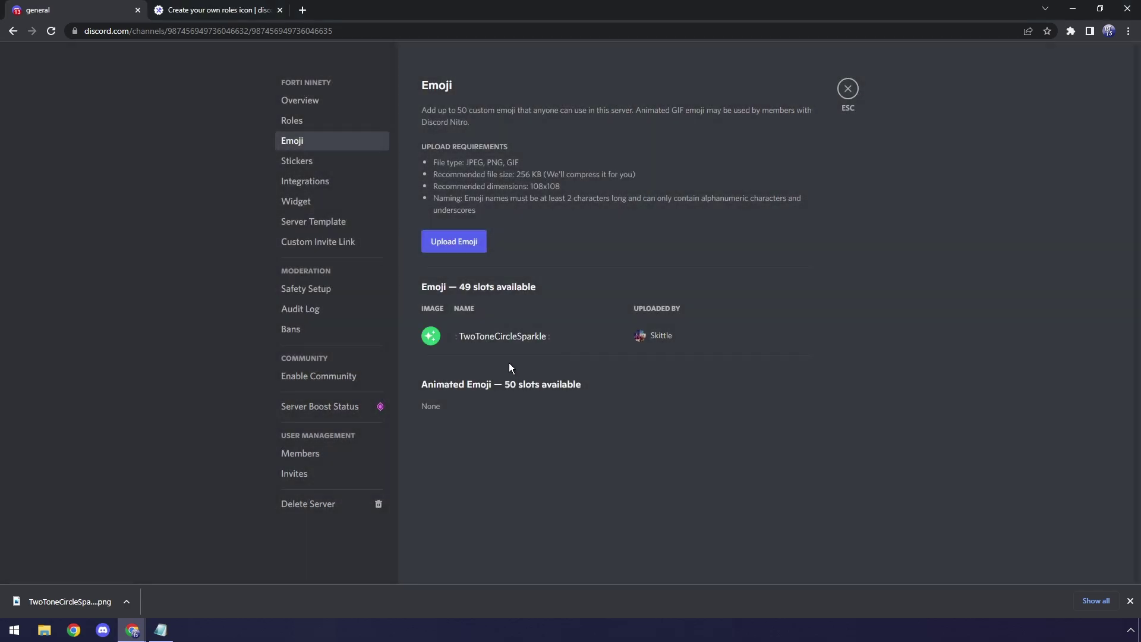
{"action": "left_click", "coordinate": [493, 335]}
{"action": "key", "text": "ctrl+a"}
{"action": "type", "text": "GreenRole"}
{"action": "key", "text": "Return"}
Step: Return to the Sapphire dashboard, close the emoji picker and save the template changes
{"action": "double_click", "coordinate": [542, 10]}
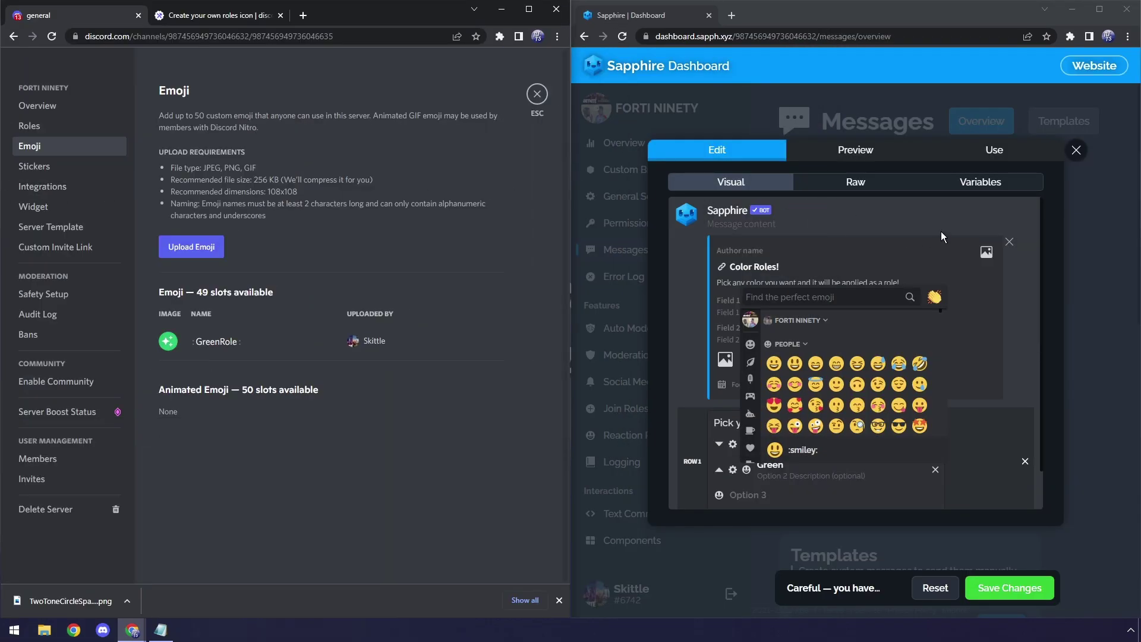
{"action": "left_click", "coordinate": [1031, 239]}
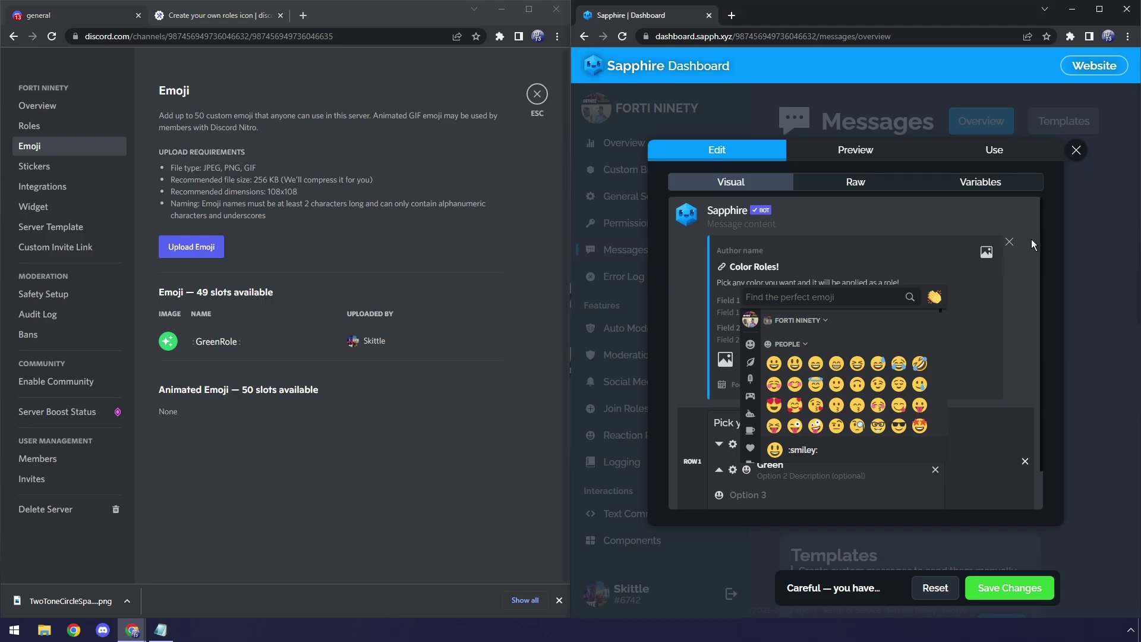
{"action": "left_click", "coordinate": [1014, 596]}
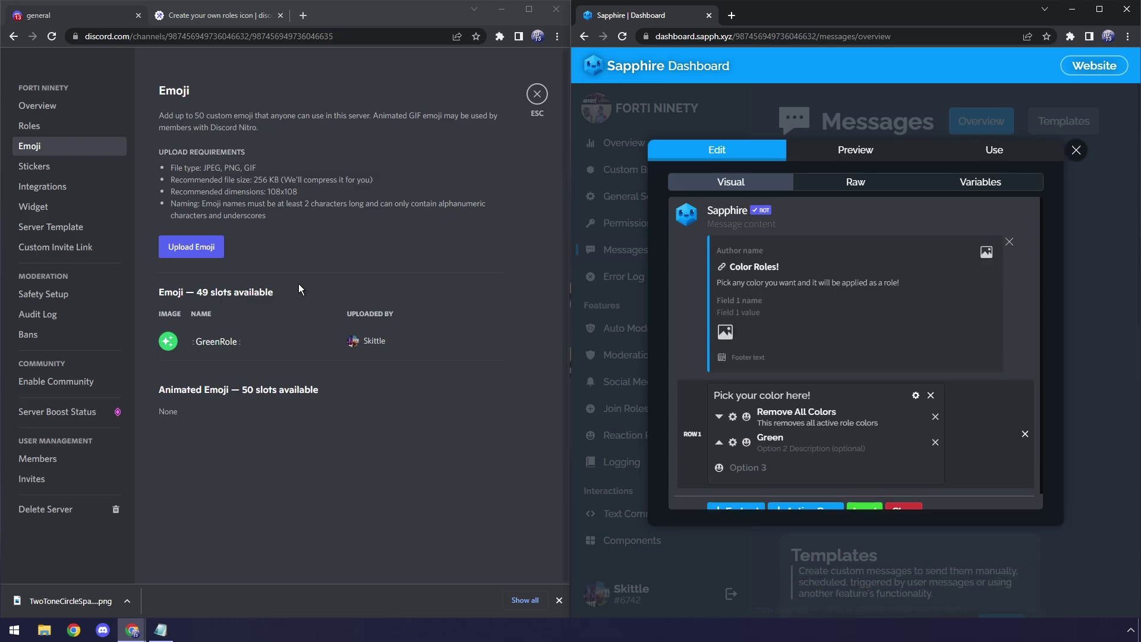
Step: Reload the Sapphire dashboard, reopen the colorrolemessage template for editing and assign the GreenRole emoji to the Green option
{"action": "key", "text": "Escape"}
{"action": "left_click", "coordinate": [622, 37]}
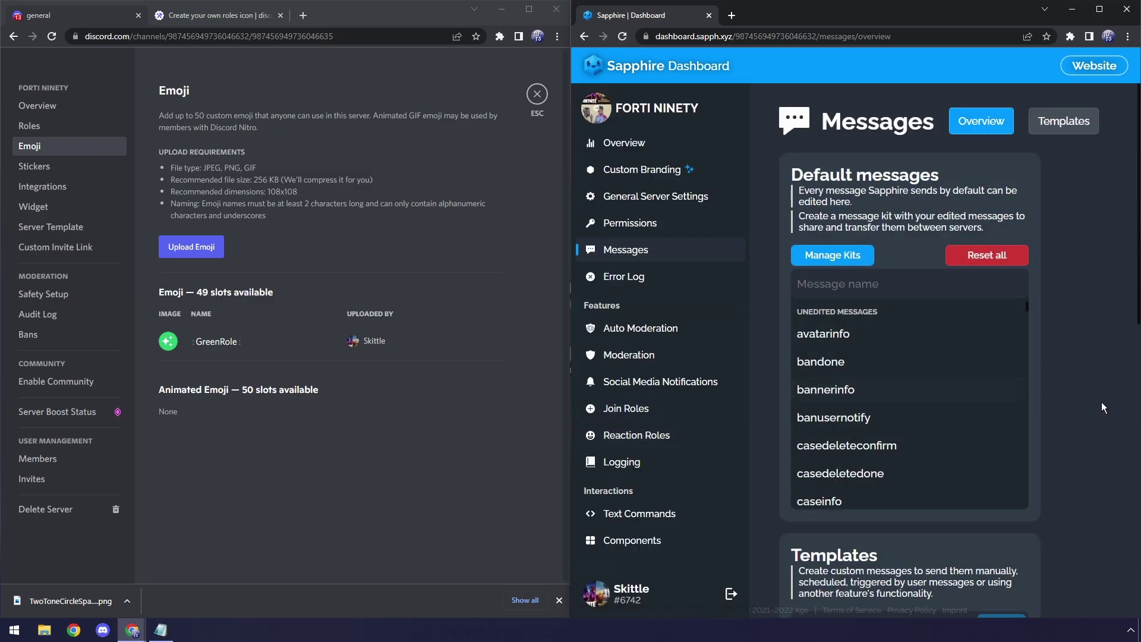
{"action": "scroll", "coordinate": [1094, 404], "scroll_direction": "down", "scroll_amount": 2}
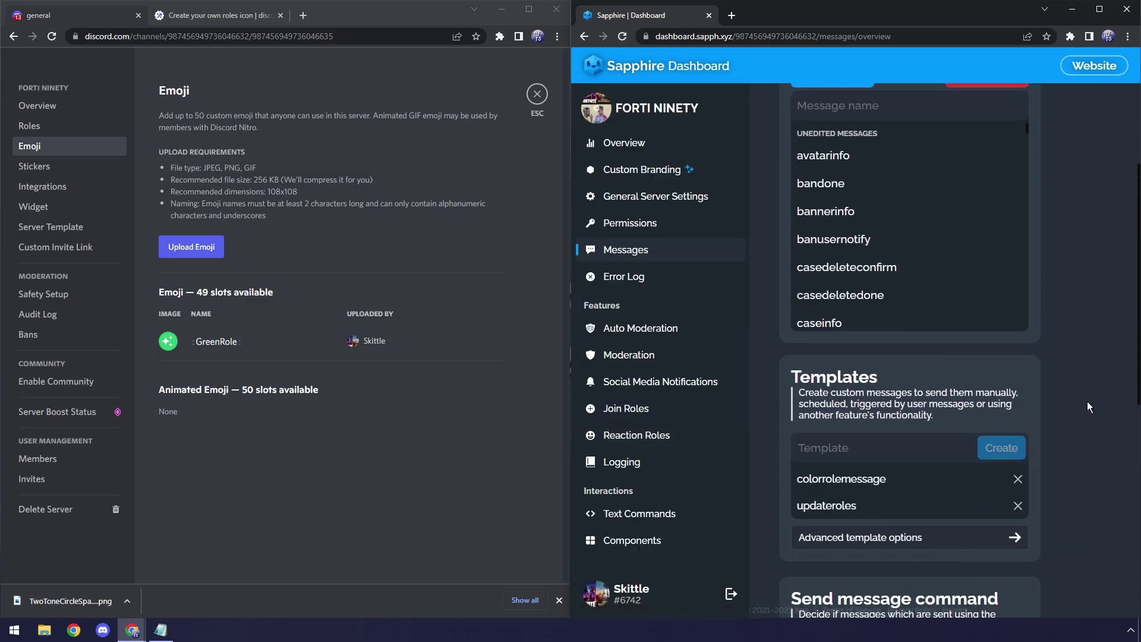
{"action": "left_click", "coordinate": [835, 486]}
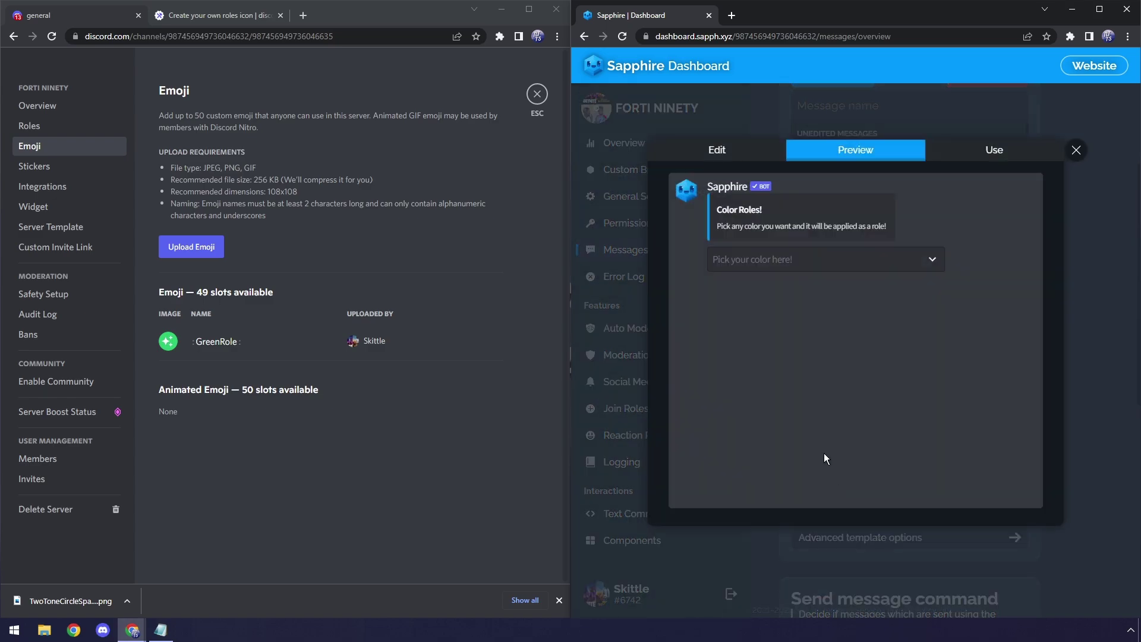
{"action": "left_click", "coordinate": [717, 150]}
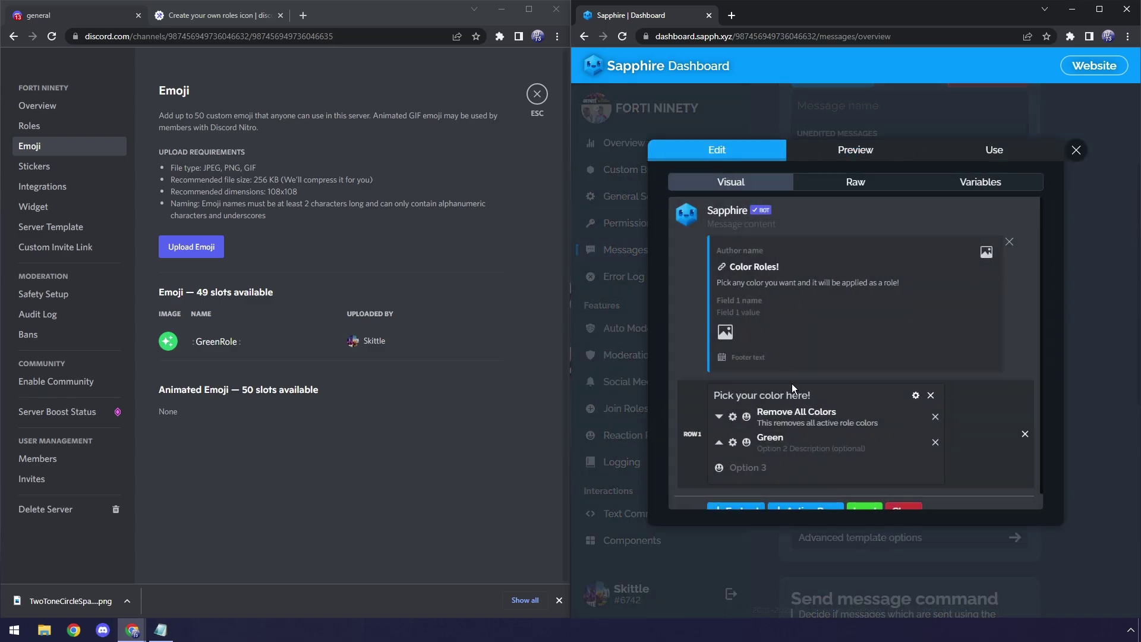
{"action": "left_click", "coordinate": [747, 443]}
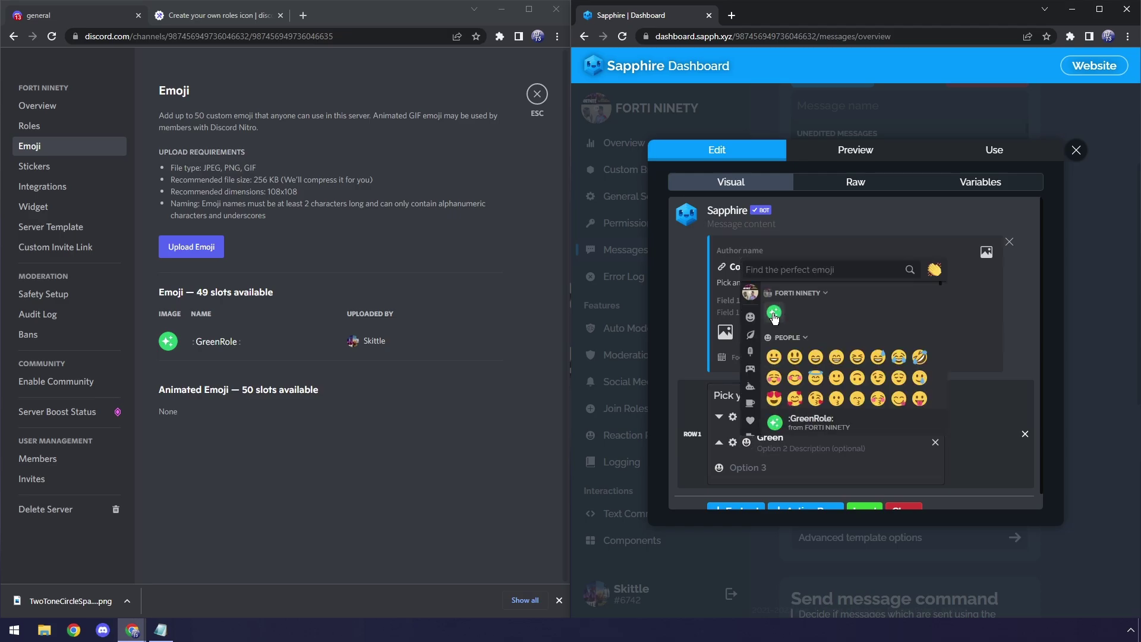
{"action": "left_click", "coordinate": [771, 321]}
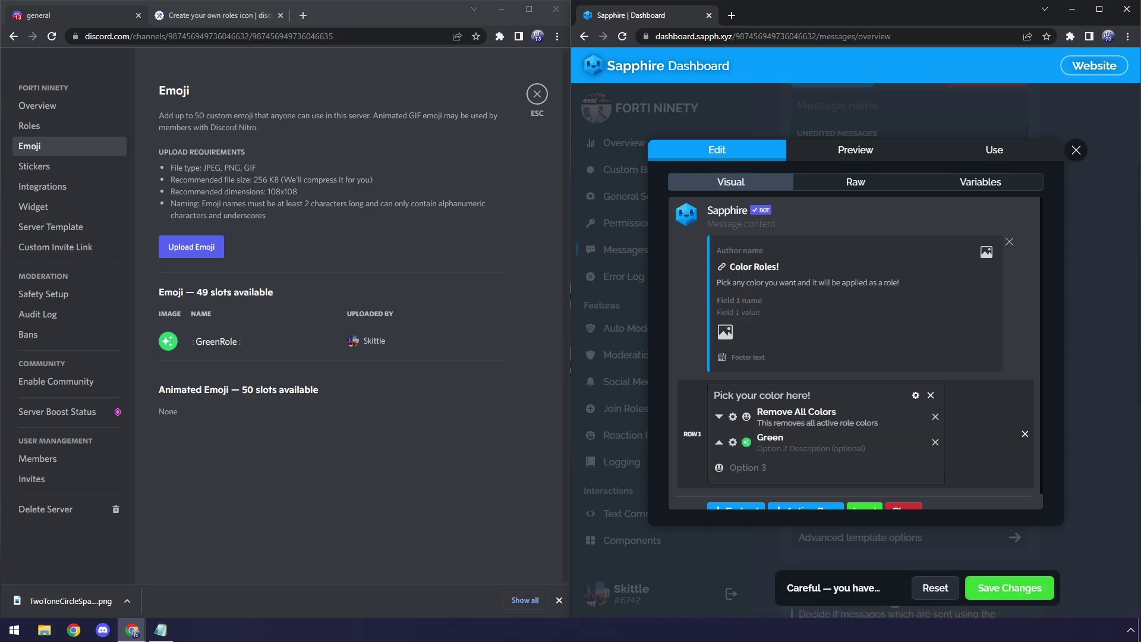
Step: Preview the color role message, check the options and icons in its dropdown, and return to editing
{"action": "left_click", "coordinate": [840, 156]}
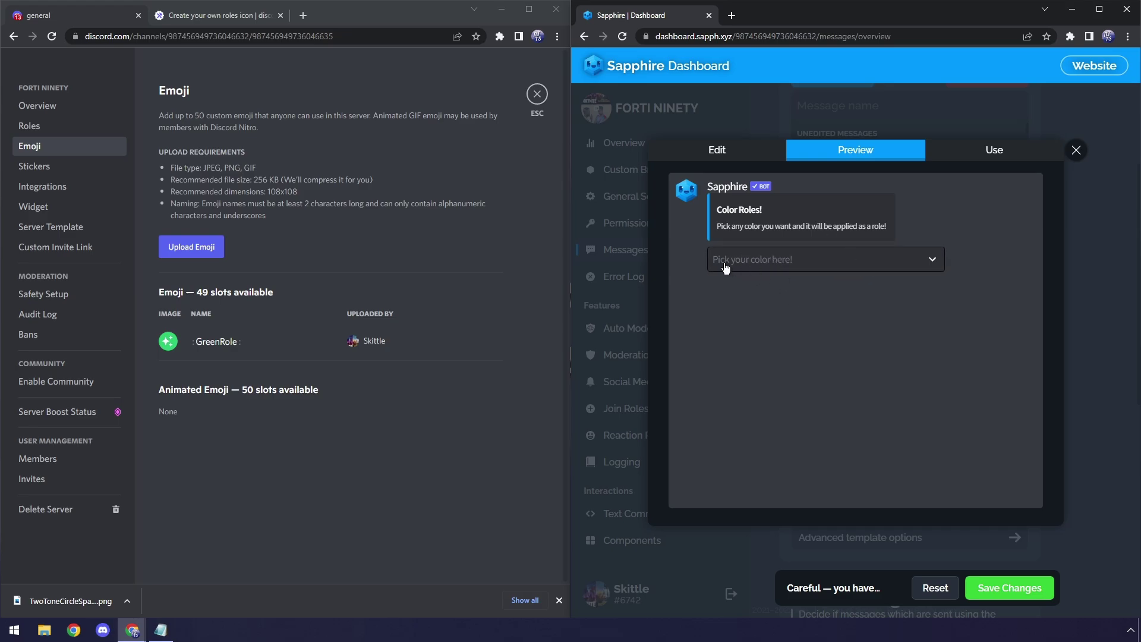
{"action": "left_click", "coordinate": [856, 265]}
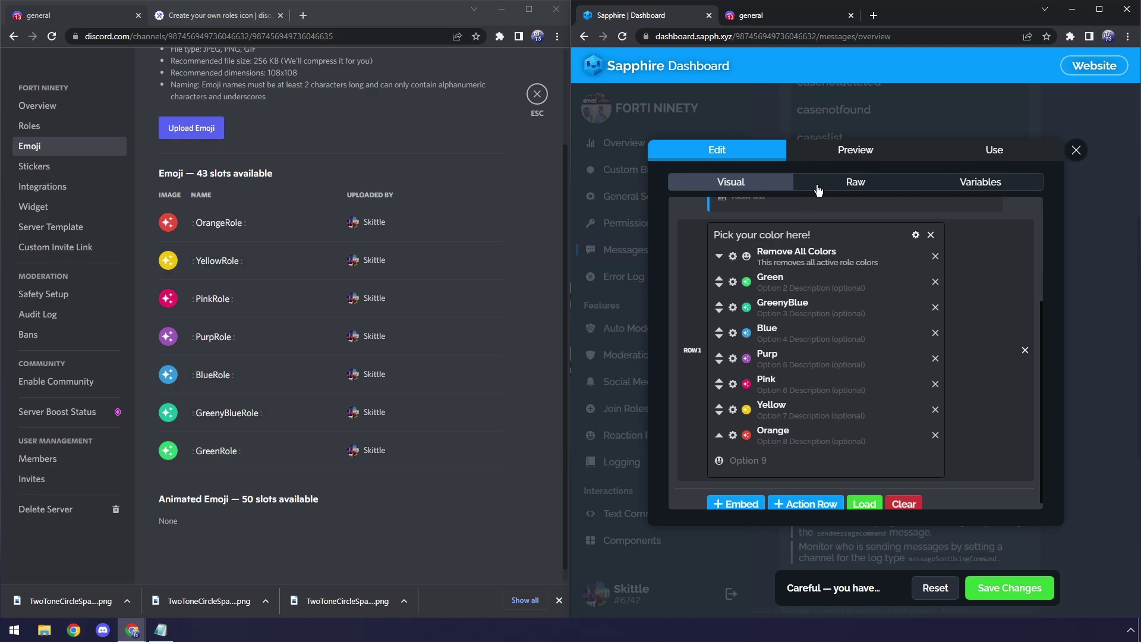
{"action": "left_click", "coordinate": [834, 153]}
{"action": "left_click", "coordinate": [781, 259]}
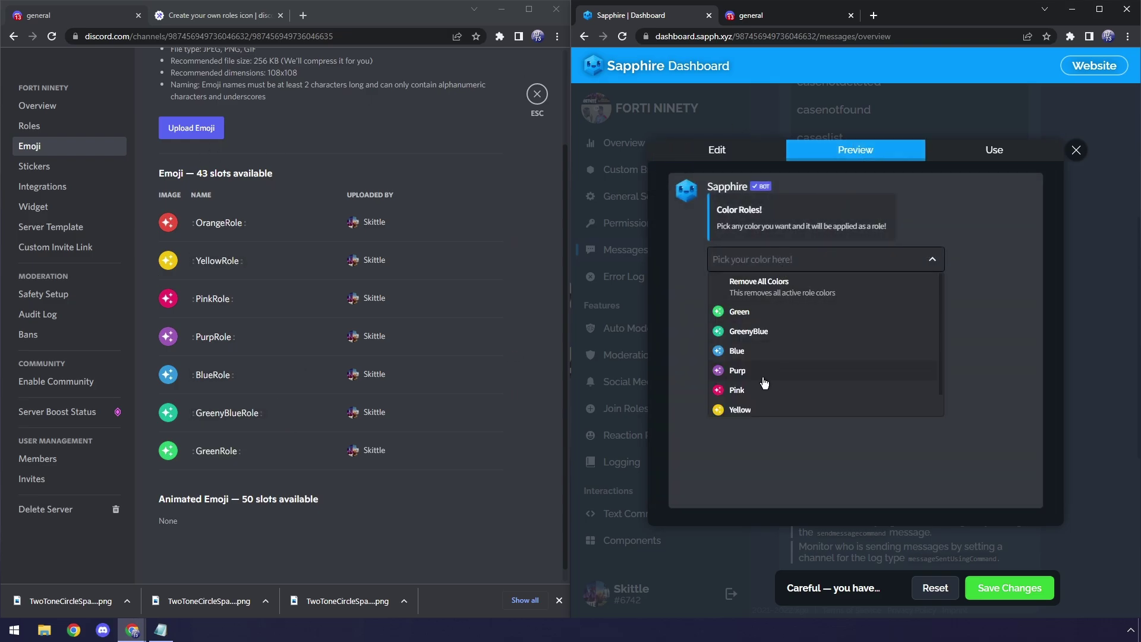
{"action": "scroll", "coordinate": [765, 386], "scroll_direction": "down", "scroll_amount": 1}
{"action": "scroll", "coordinate": [766, 391], "scroll_direction": "up", "scroll_amount": 1}
{"action": "left_click", "coordinate": [717, 150]}
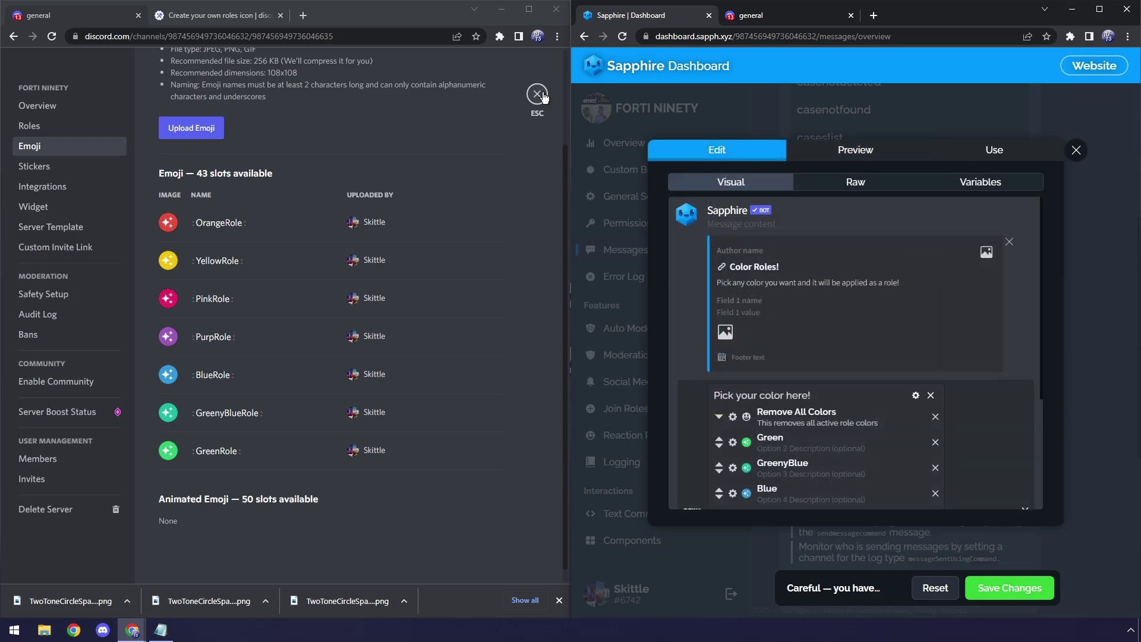
Step: Leave the Discord server settings, create a text channel named get-roles and open its channel settings
{"action": "left_click", "coordinate": [537, 94]}
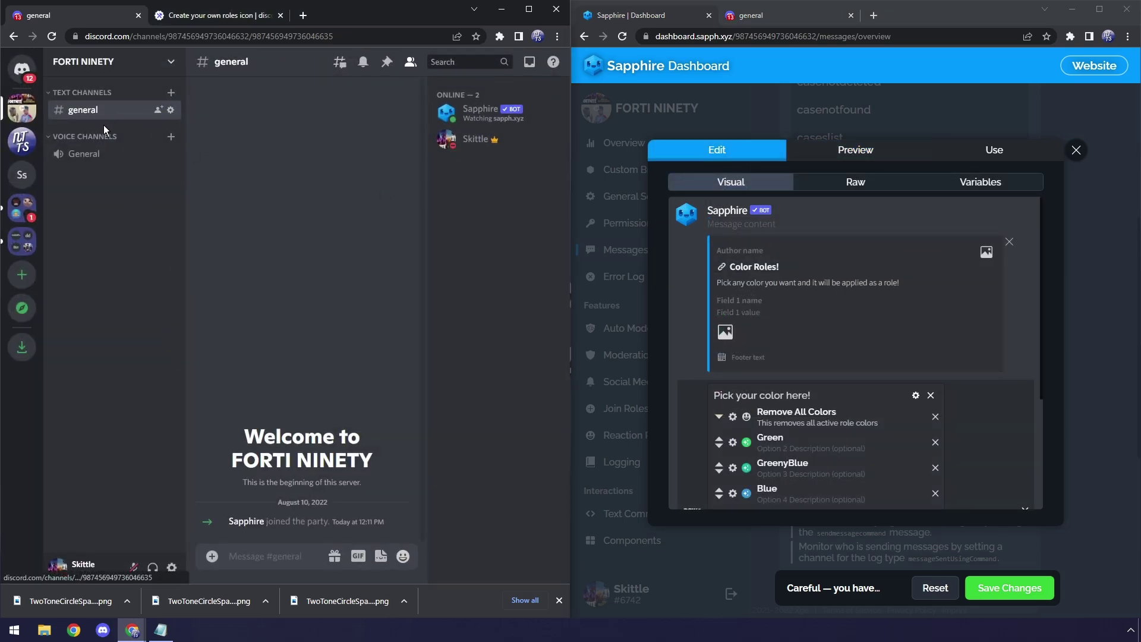
{"action": "left_click", "coordinate": [171, 92]}
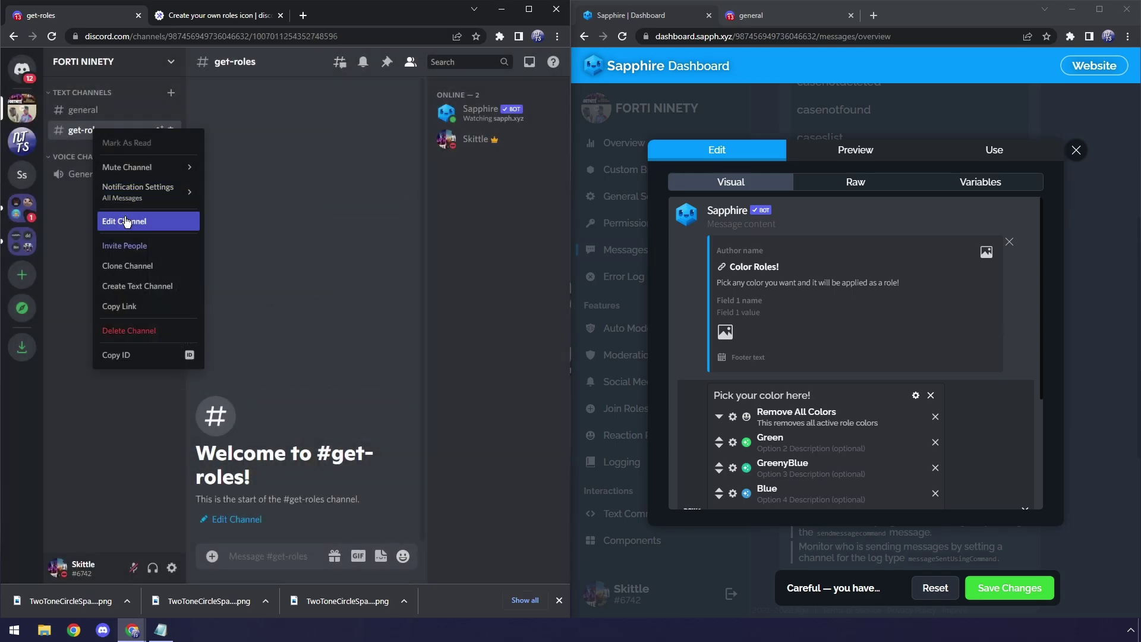
{"action": "left_click", "coordinate": [124, 219]}
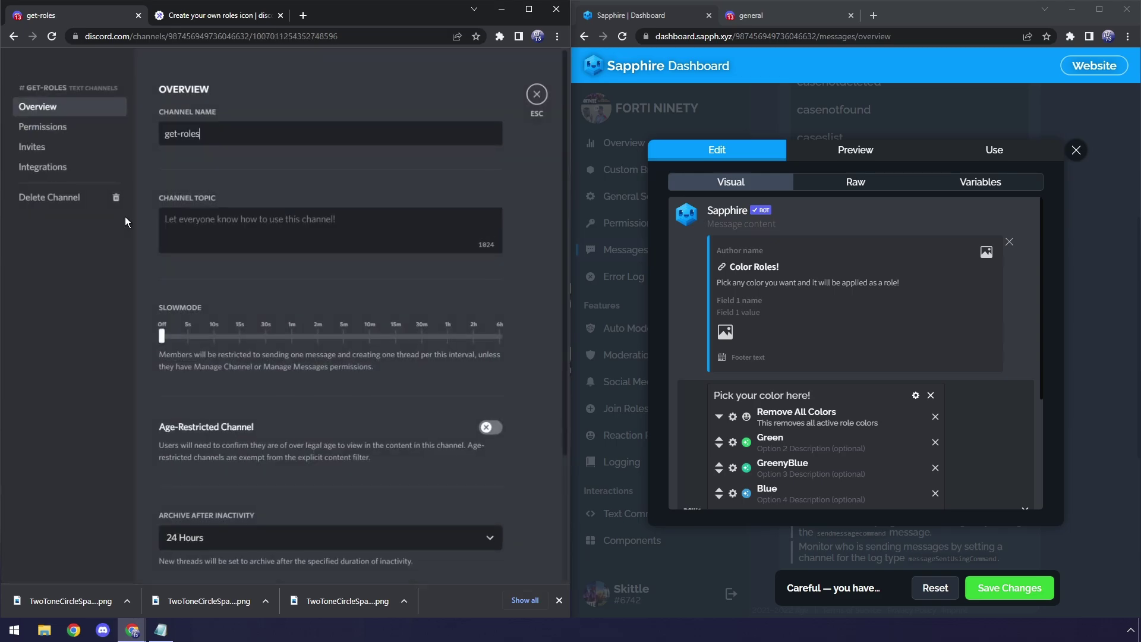
{"action": "left_click", "coordinate": [58, 129]}
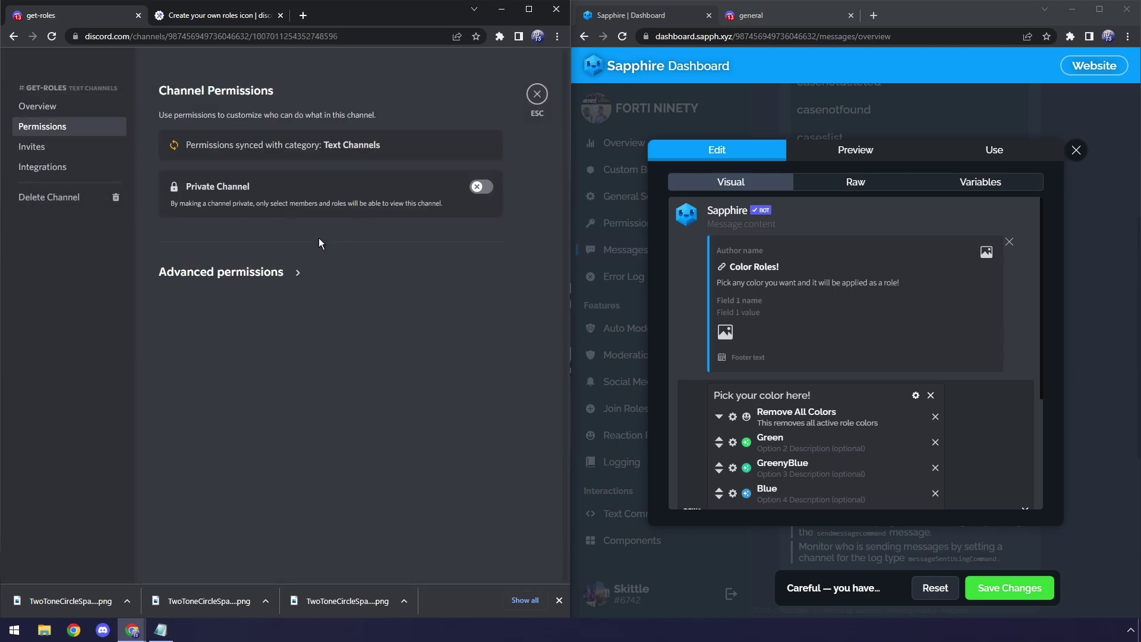
{"action": "left_click", "coordinate": [272, 271]}
{"action": "scroll", "coordinate": [409, 345], "scroll_direction": "down", "scroll_amount": 4}
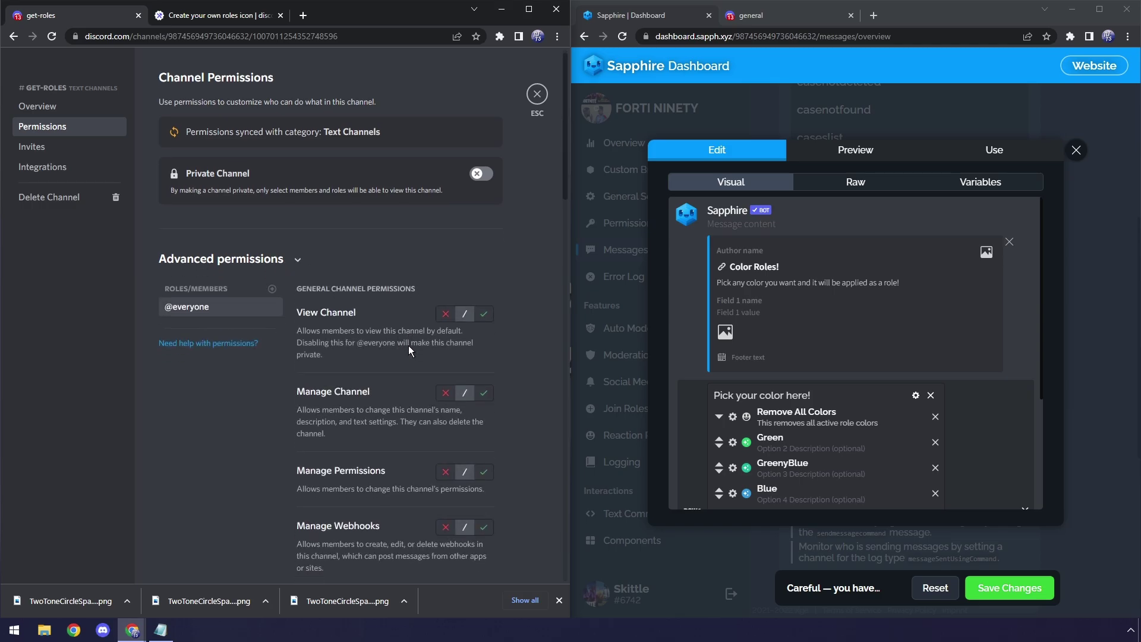
{"action": "scroll", "coordinate": [411, 426], "scroll_direction": "down", "scroll_amount": 3}
{"action": "left_click", "coordinate": [446, 335]}
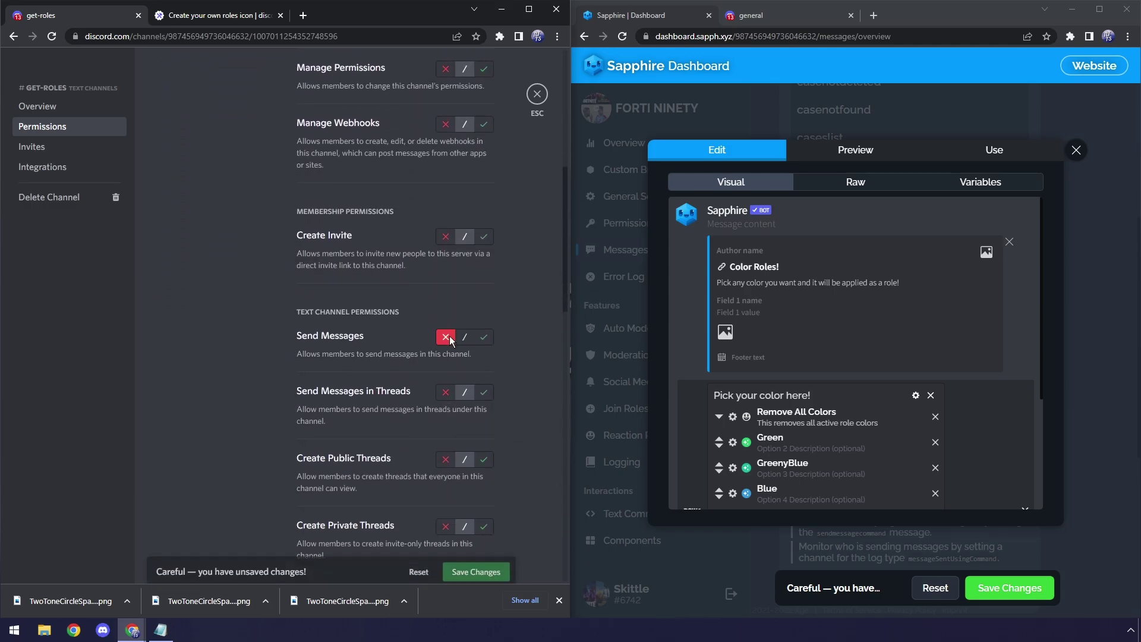
{"action": "scroll", "coordinate": [417, 437], "scroll_direction": "down", "scroll_amount": 3}
{"action": "scroll", "coordinate": [430, 387], "scroll_direction": "down", "scroll_amount": 4}
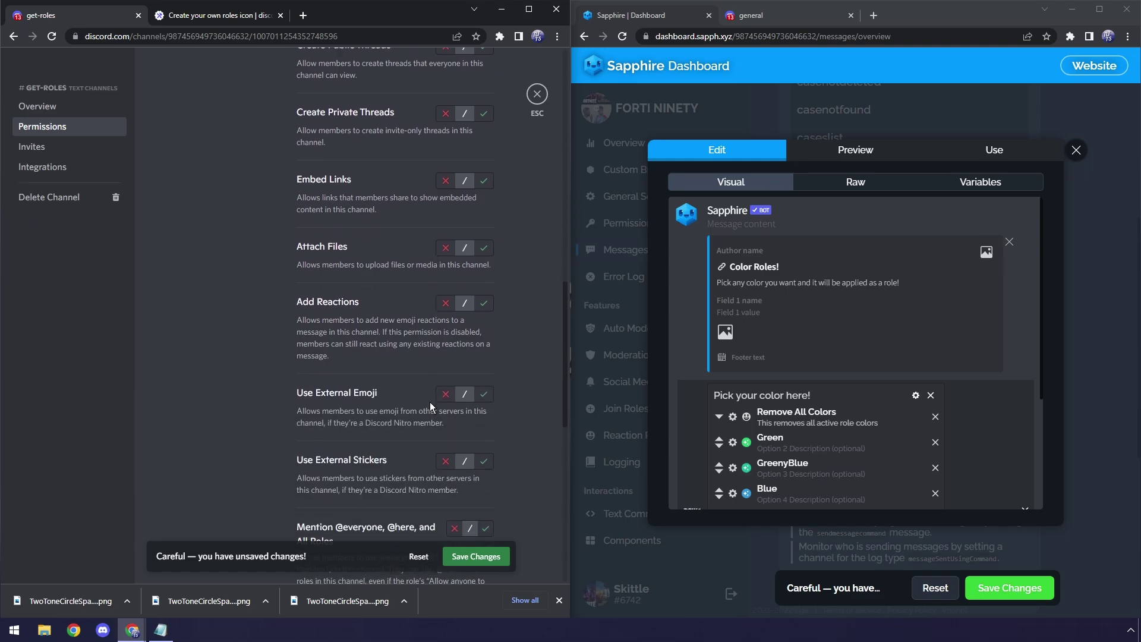
{"action": "left_click", "coordinate": [445, 299]}
{"action": "left_click", "coordinate": [476, 556]}
Step: Add the Sapphire role to the get-roles permissions, allow it Send Messages and Add Reactions, save and close the channel settings
{"action": "left_click", "coordinate": [271, 309]}
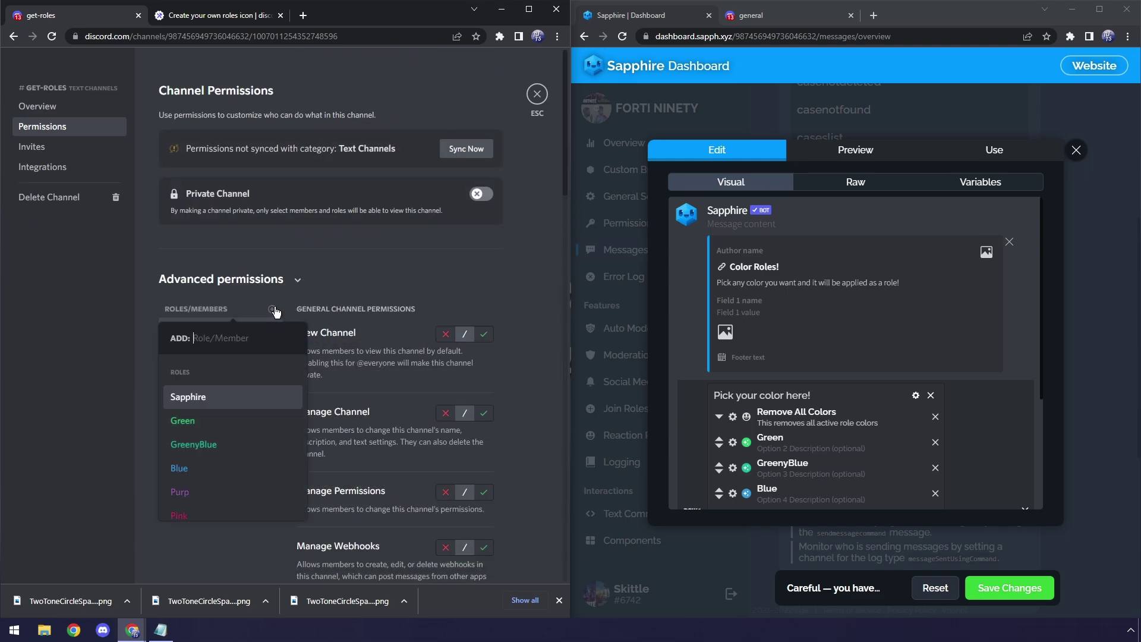
{"action": "left_click", "coordinate": [231, 391]}
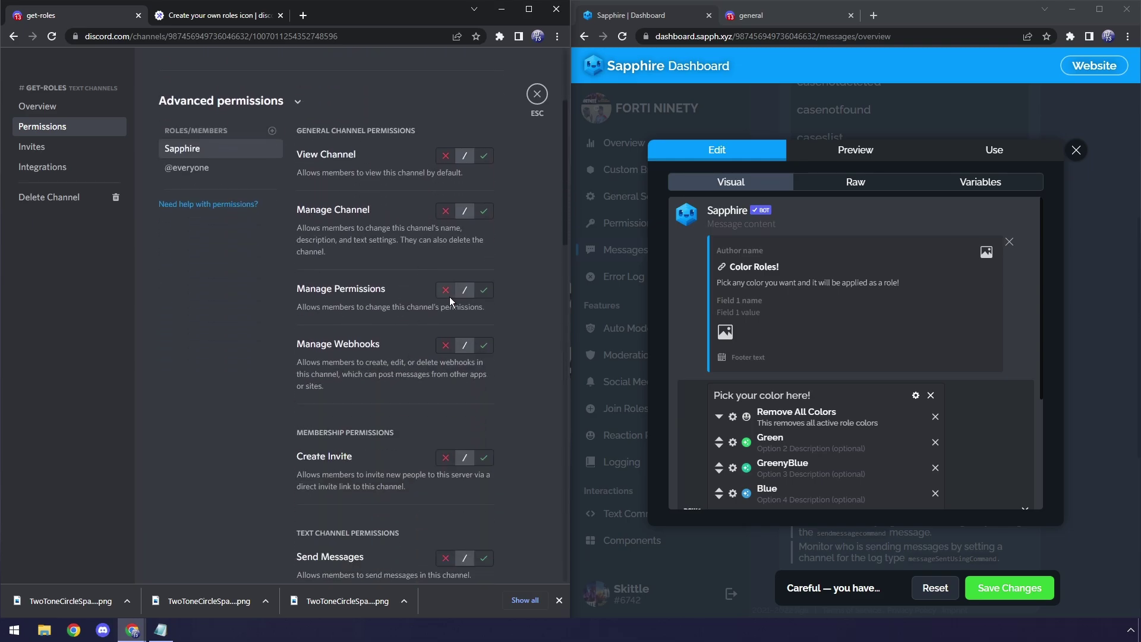
{"action": "scroll", "coordinate": [469, 452], "scroll_direction": "down", "scroll_amount": 2}
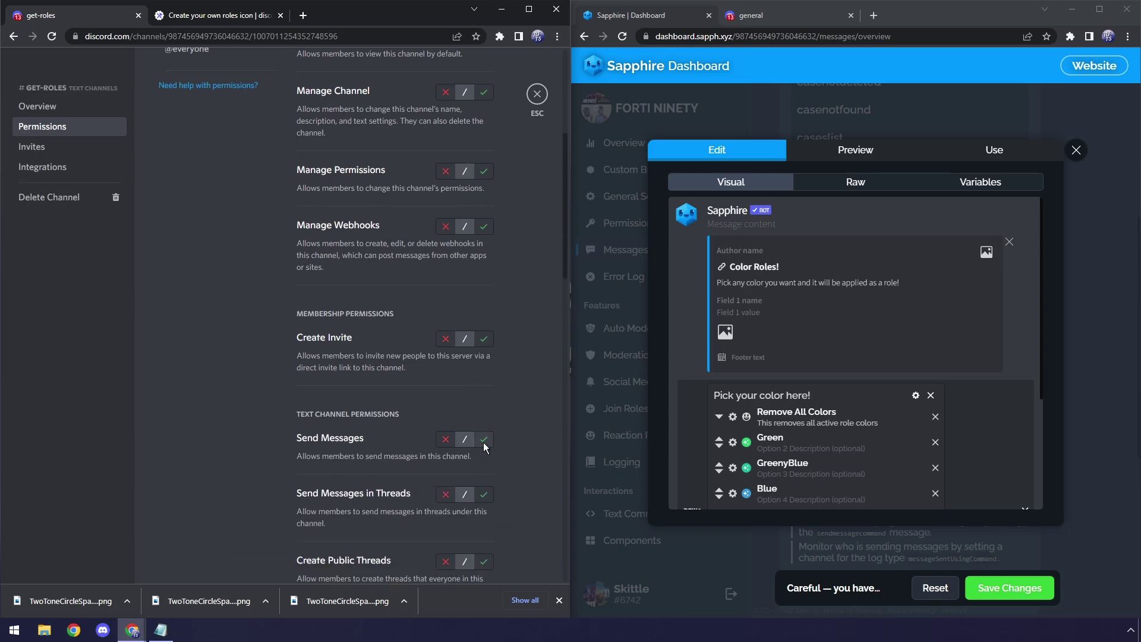
{"action": "left_click", "coordinate": [483, 439]}
{"action": "scroll", "coordinate": [451, 410], "scroll_direction": "down", "scroll_amount": 4}
{"action": "scroll", "coordinate": [442, 404], "scroll_direction": "down", "scroll_amount": 2}
{"action": "left_click", "coordinate": [483, 461]}
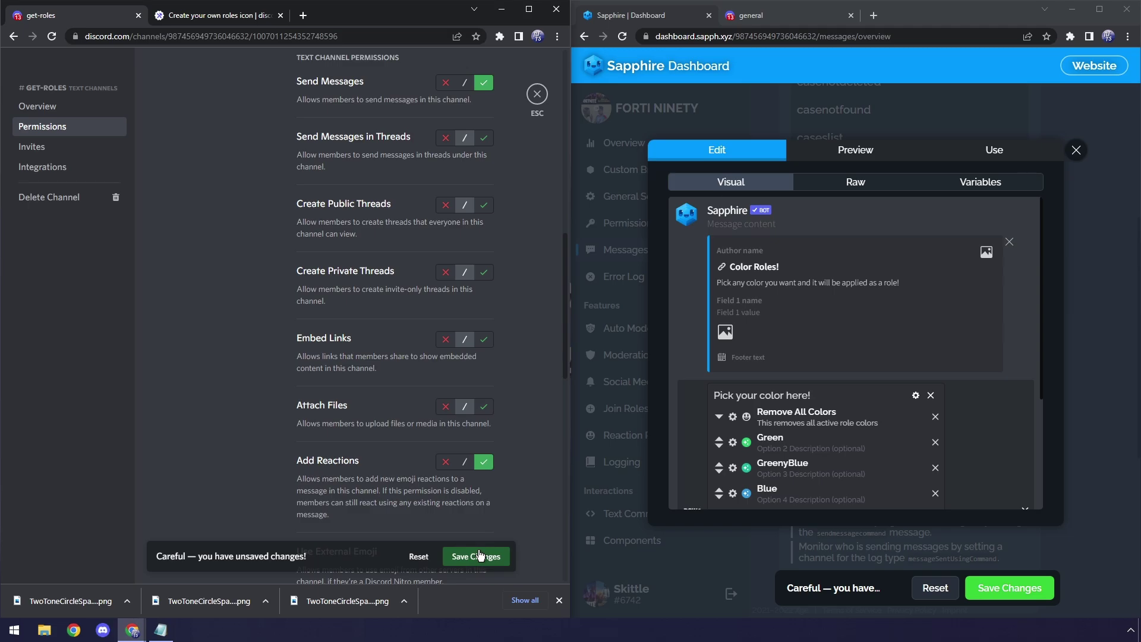
{"action": "left_click", "coordinate": [481, 555]}
{"action": "left_click", "coordinate": [536, 94]}
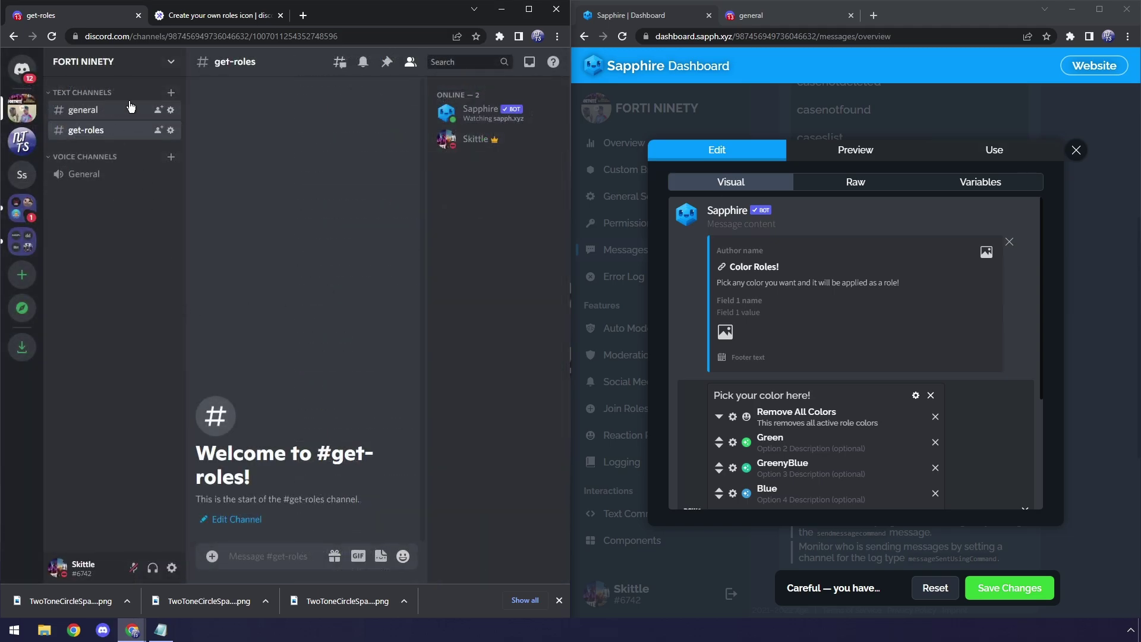
Step: Save the template changes in the Sapphire dashboard and send the color role message to the get-roles channel
{"action": "left_click", "coordinate": [1007, 150]}
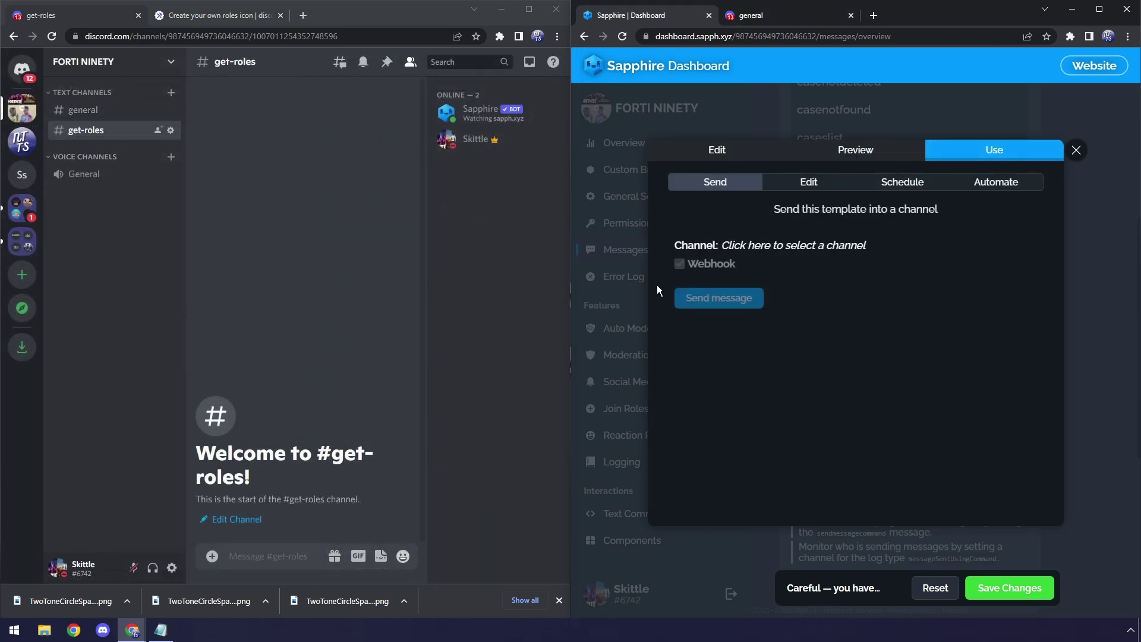
{"action": "left_click", "coordinate": [742, 247]}
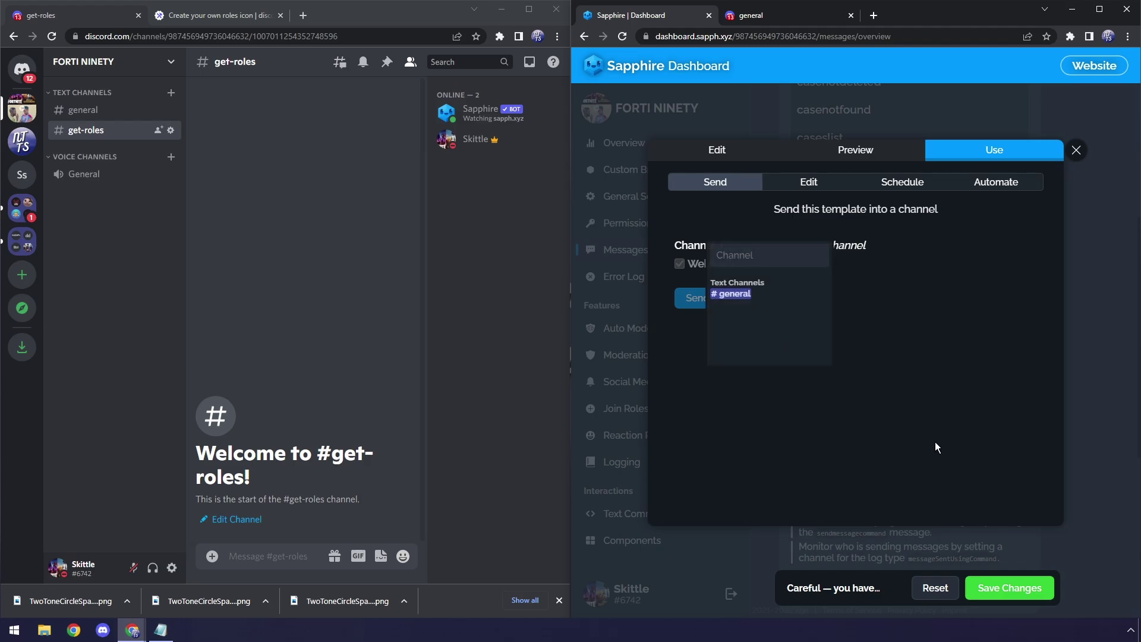
{"action": "left_click", "coordinate": [1016, 601]}
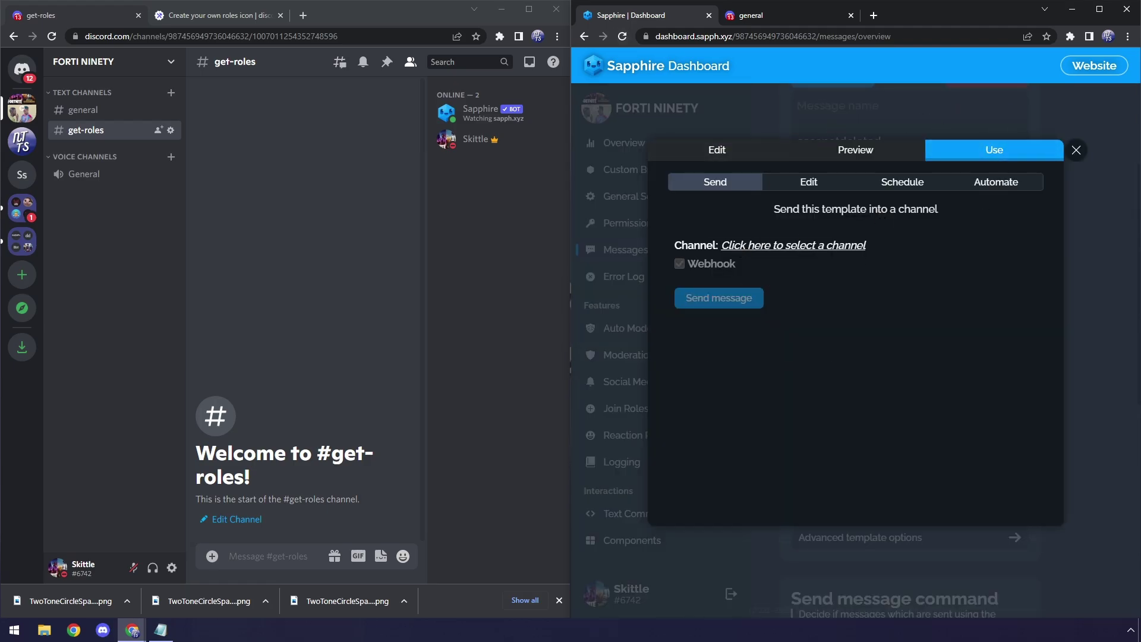
{"action": "left_click", "coordinate": [743, 248]}
{"action": "left_click", "coordinate": [734, 314]}
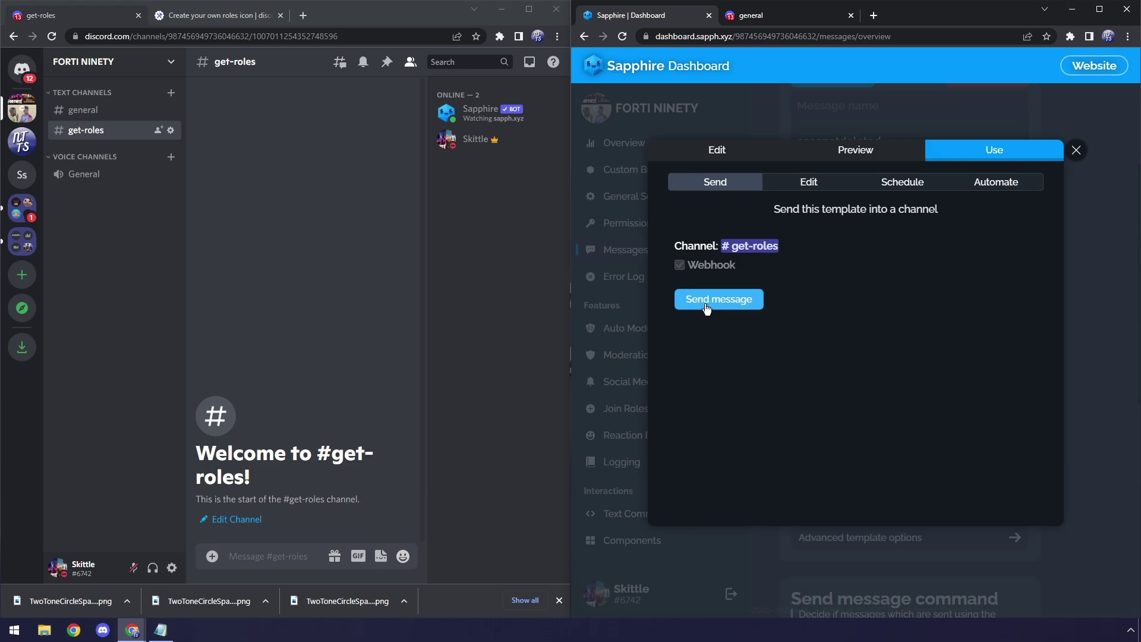
{"action": "left_click", "coordinate": [706, 306]}
{"action": "left_click", "coordinate": [706, 306]}
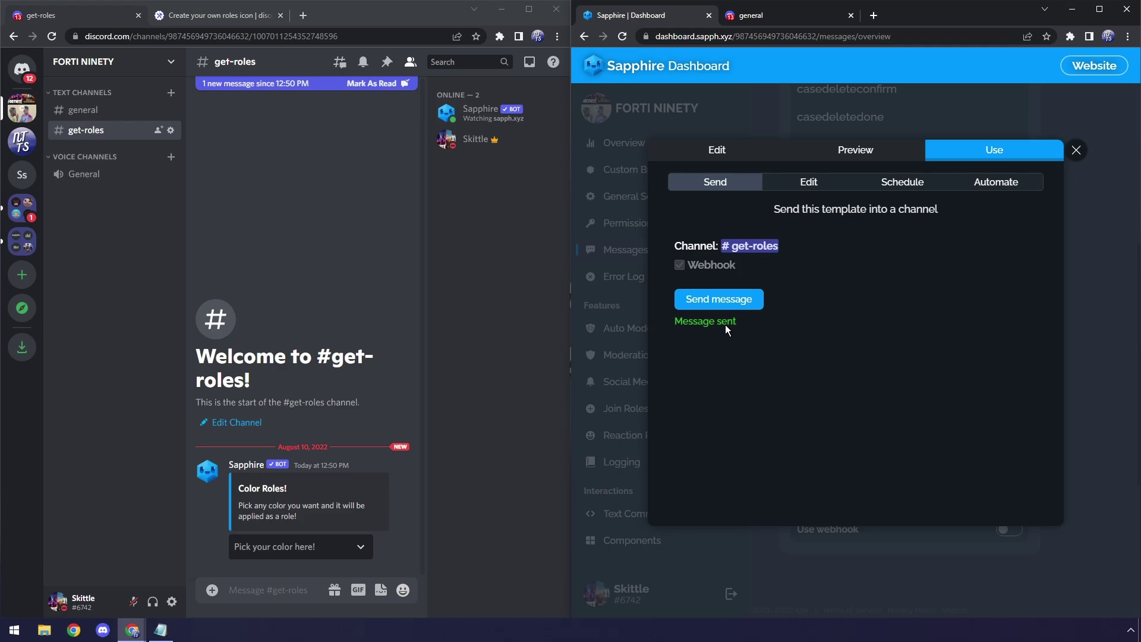
Step: Pick Green from the color dropdown of the Sapphire message in the get-roles channel
{"action": "left_click", "coordinate": [298, 546]}
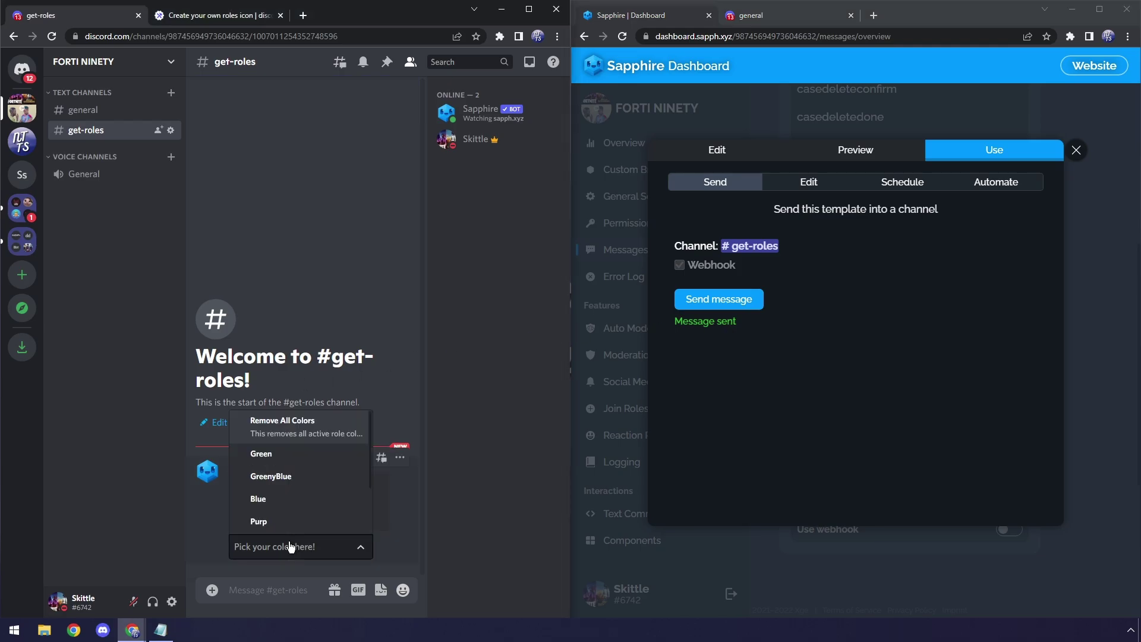
{"action": "left_click", "coordinate": [263, 454]}
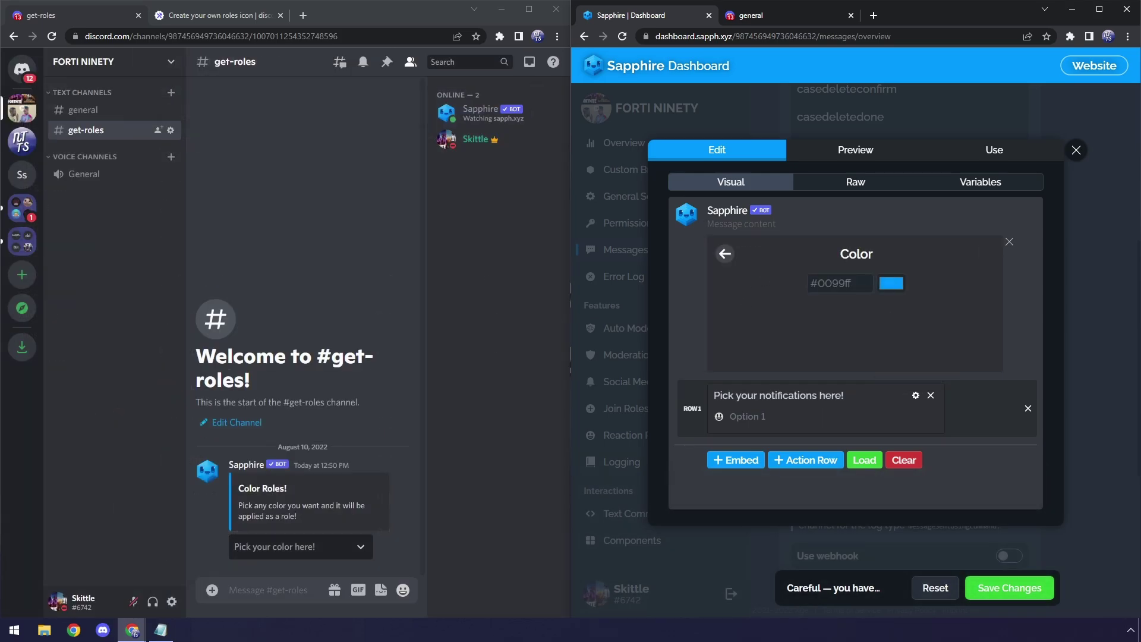
Step: Set the notification roles message's embed color to magenta-purple and return to the embed editor
{"action": "left_click", "coordinate": [891, 283]}
{"action": "left_click", "coordinate": [998, 389]}
{"action": "left_click_drag", "start_coordinate": [998, 390], "coordinate": [948, 390]}
{"action": "left_click_drag", "start_coordinate": [990, 300], "coordinate": [978, 301]}
{"action": "left_click_drag", "start_coordinate": [948, 389], "coordinate": [942, 389]}
{"action": "left_click", "coordinate": [960, 208]}
{"action": "left_click", "coordinate": [728, 252]}
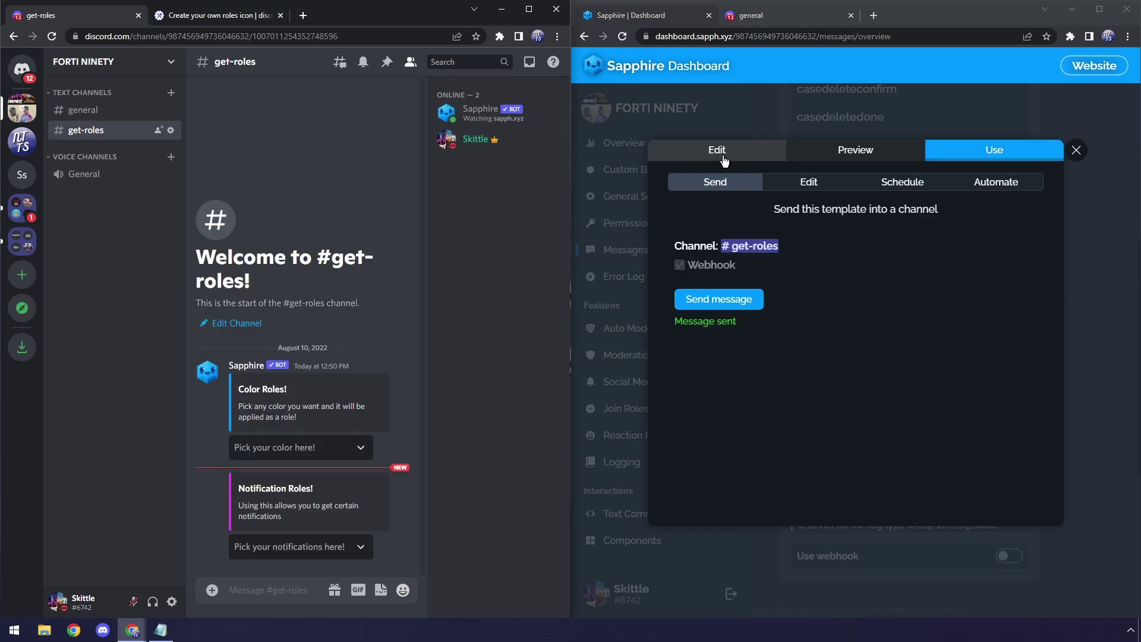
Step: Review the notification roles template, close it and open the colorrolemessage template for editing
{"action": "left_click", "coordinate": [717, 151]}
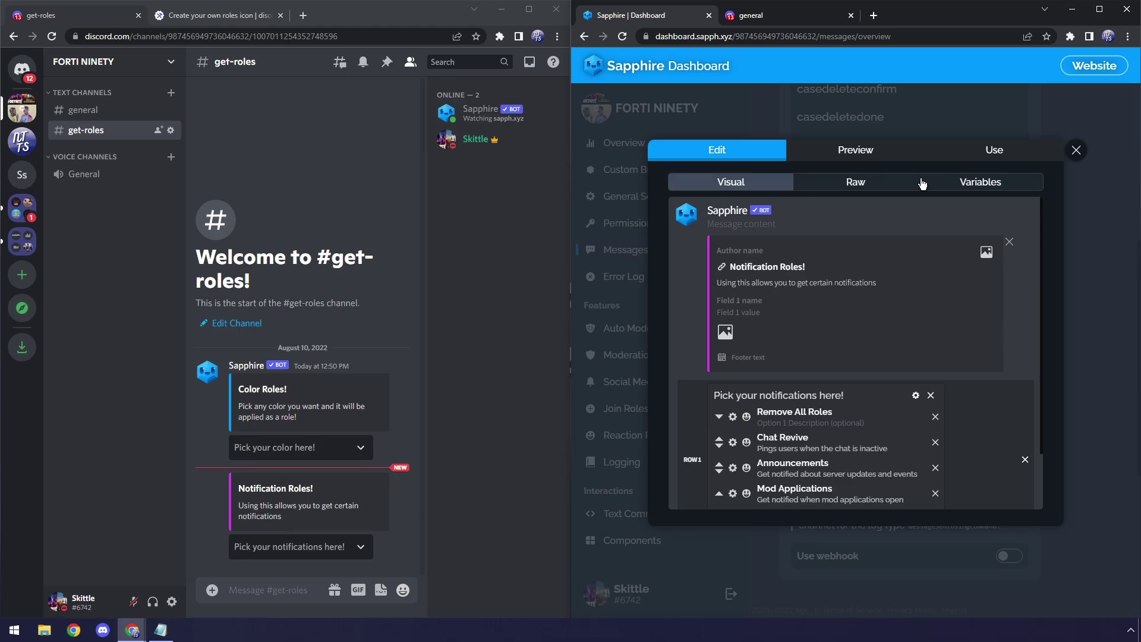
{"action": "left_click", "coordinate": [1076, 150]}
{"action": "left_click", "coordinate": [854, 331]}
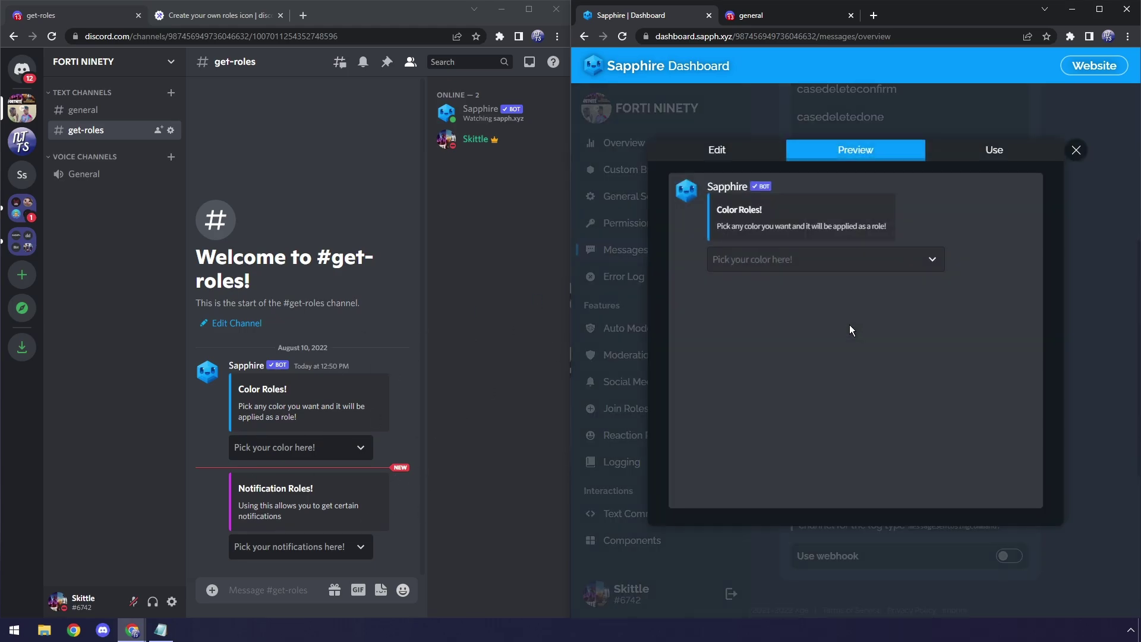
{"action": "left_click", "coordinate": [747, 156]}
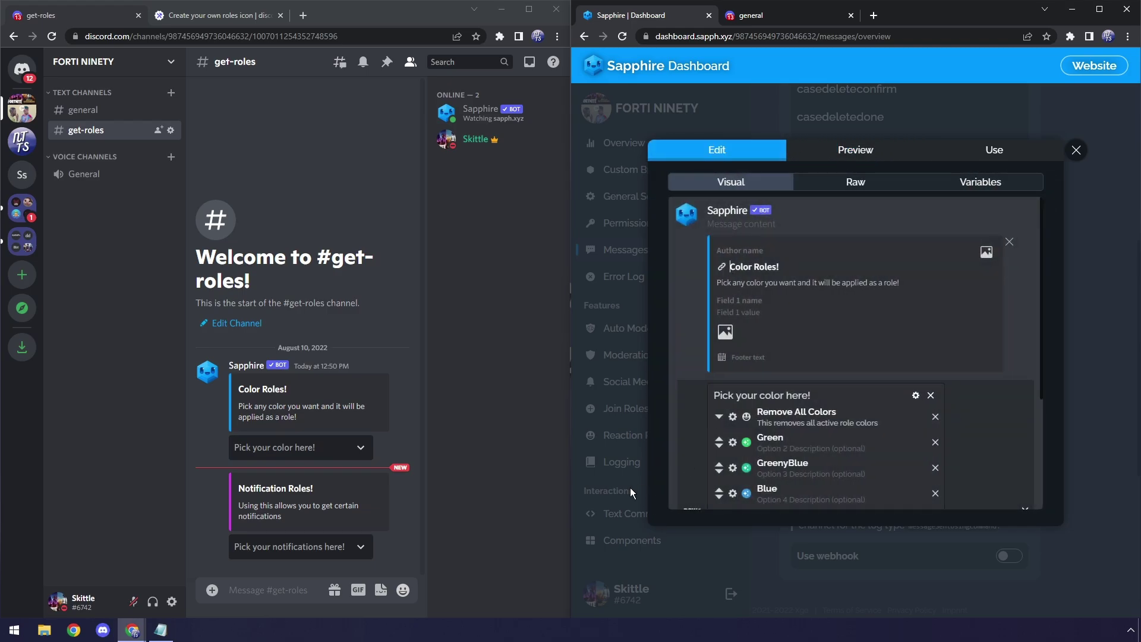
Step: Enter a backslash followed by the custom PinkRole emoji in the get-roles message box without sending it
{"action": "left_click", "coordinate": [279, 590]}
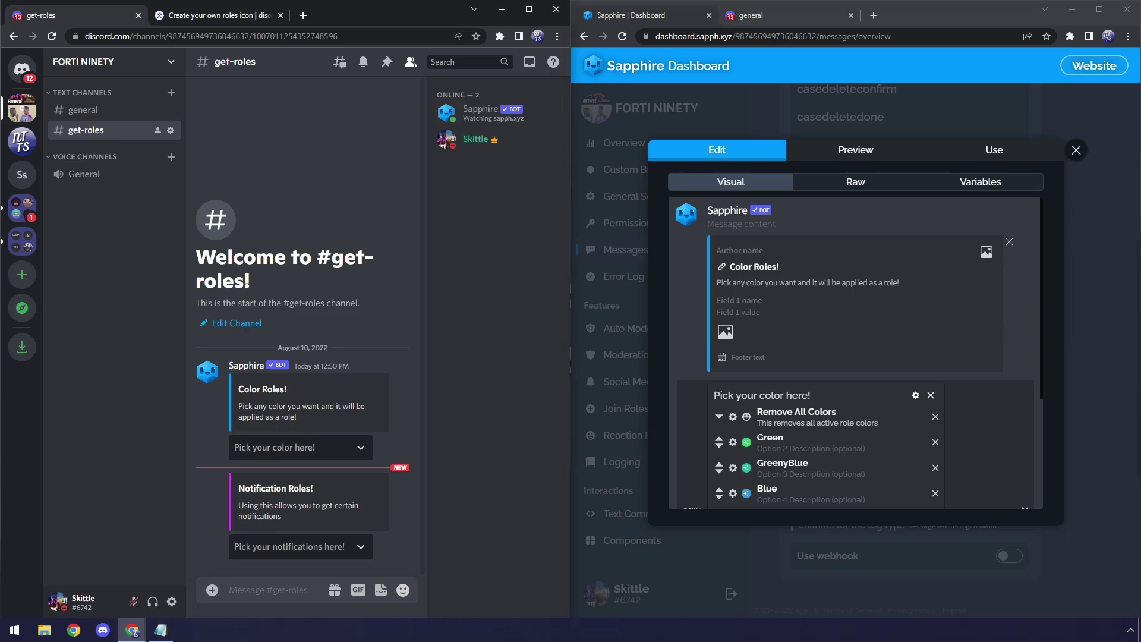
{"action": "type", "text": "\\"}
{"action": "left_click", "coordinate": [403, 589]}
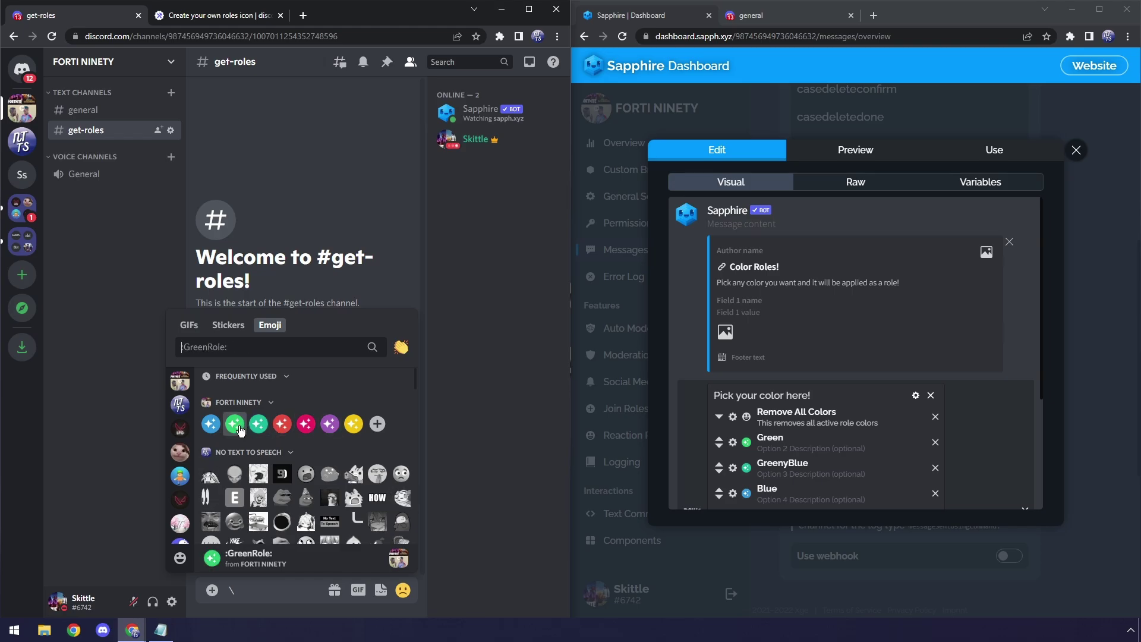
{"action": "left_click", "coordinate": [306, 423]}
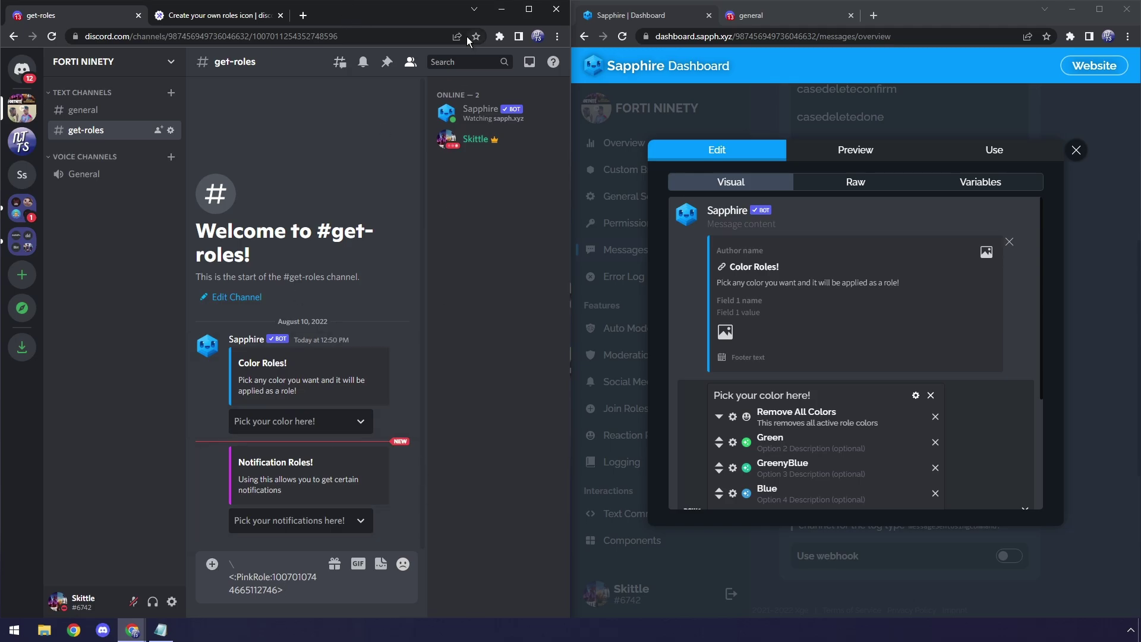
Step: Hide the member list and copy the full PinkRole emoji code, without the backslash, from the message box
{"action": "left_click", "coordinate": [410, 62]}
{"action": "key", "text": "shift+Left"}
{"action": "key", "text": "shift+Left"}
{"action": "key", "text": "shift+Left"}
{"action": "key", "text": "shift+Left"}
{"action": "key", "text": "shift+Left"}
{"action": "key", "text": "shift+Left"}
{"action": "key", "text": "shift+Left"}
{"action": "key", "text": "shift+Left"}
{"action": "key", "text": "shift+Left"}
{"action": "key", "text": "shift+Left"}
{"action": "key", "text": "shift+Left"}
{"action": "key", "text": "shift+Left"}
{"action": "key", "text": "shift+Left"}
{"action": "key", "text": "shift+Left"}
{"action": "key", "text": "shift+Left"}
{"action": "key", "text": "shift+Left"}
{"action": "key", "text": "shift+Left"}
{"action": "key", "text": "shift+Left"}
{"action": "key", "text": "shift+Left"}
{"action": "key", "text": "shift+Left"}
{"action": "key", "text": "ctrl+c"}
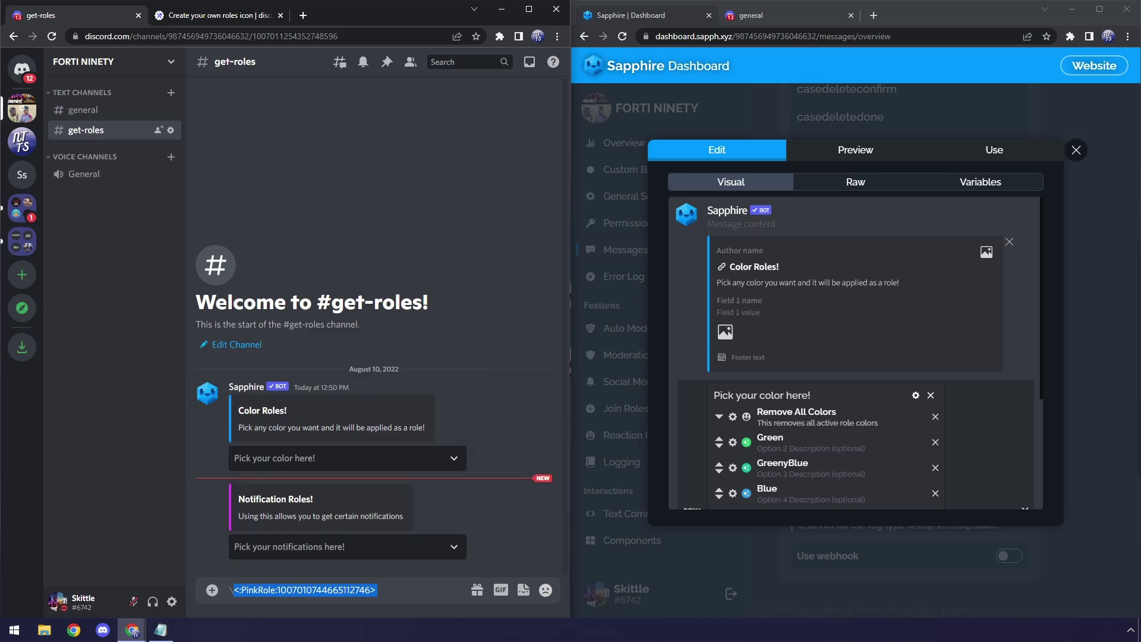
Step: Append the copied PinkRole emoji code to the Color Roles embed description, save the template and preview it
{"action": "left_click", "coordinate": [719, 293]}
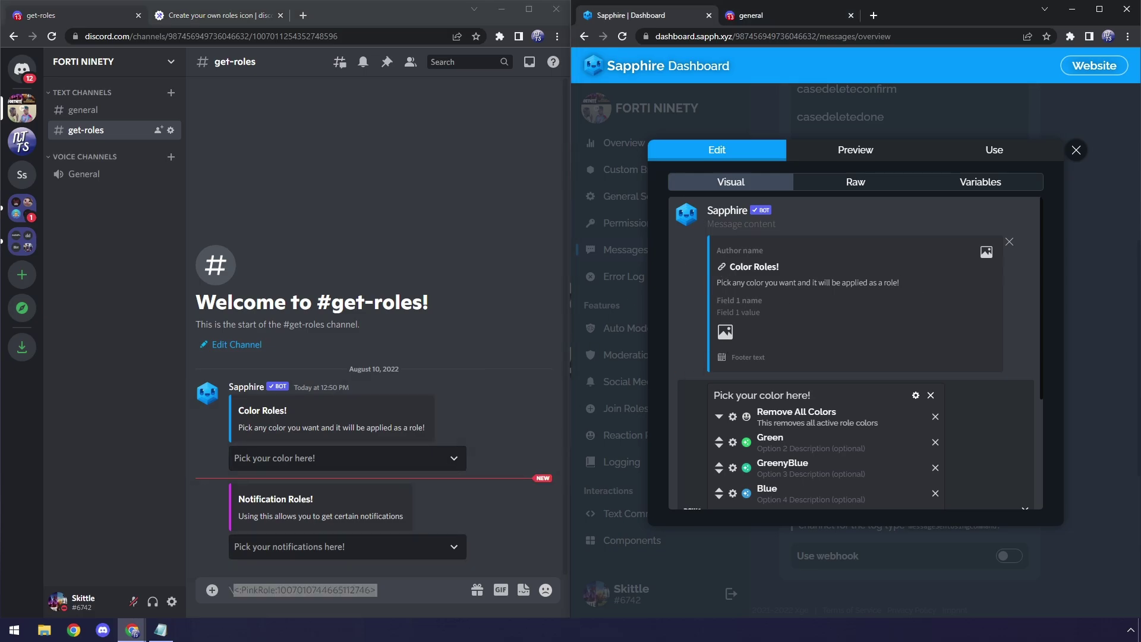
{"action": "key", "text": "ctrl+v"}
{"action": "left_click", "coordinate": [1009, 588]}
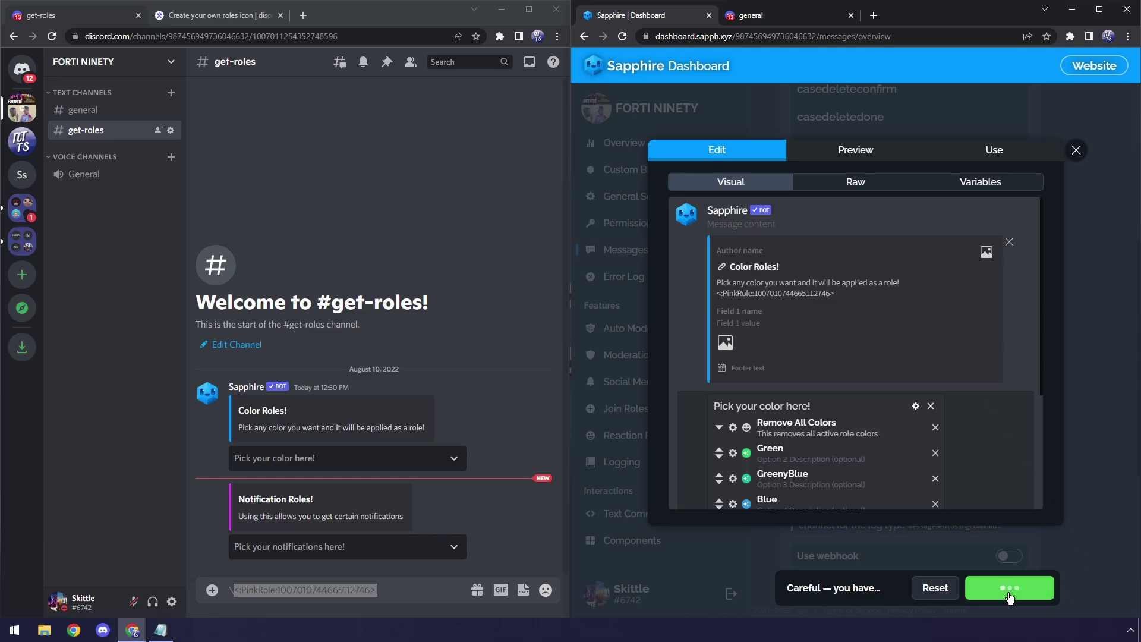
{"action": "left_click", "coordinate": [842, 156]}
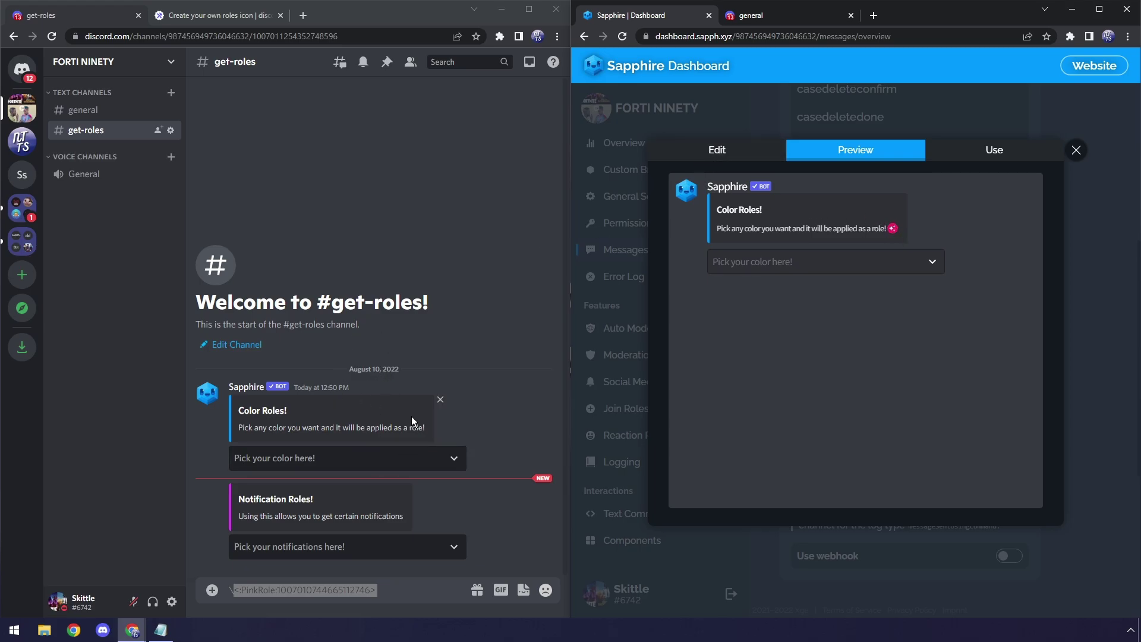
Step: Apply the saved template to the existing Color Roles message in get-roles using its copied message link
{"action": "left_click", "coordinate": [988, 152]}
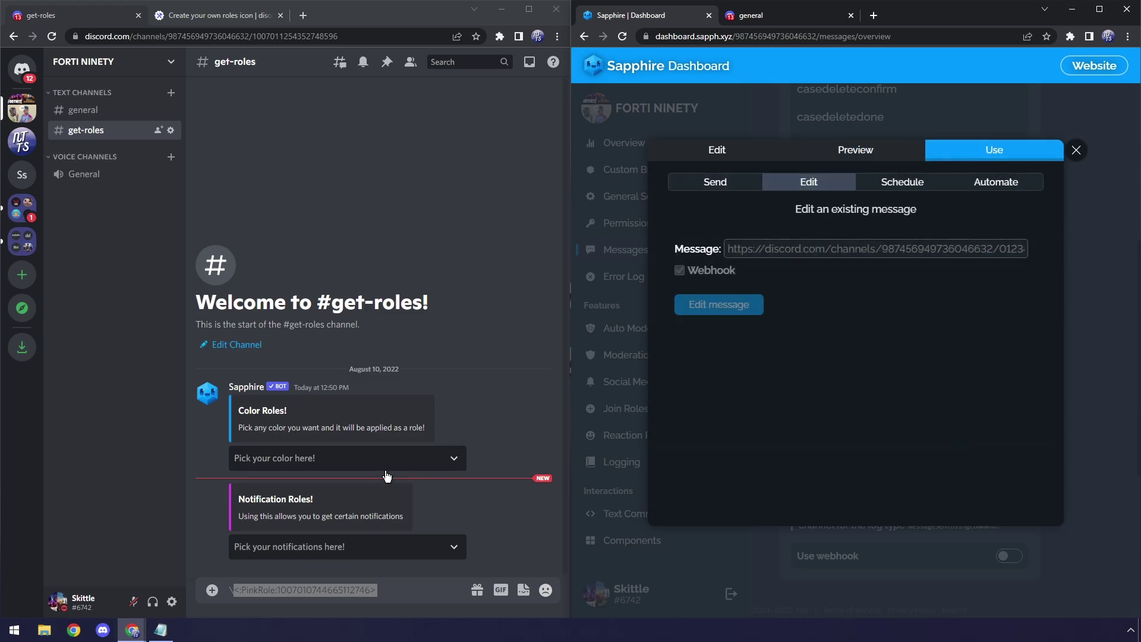
{"action": "left_click", "coordinate": [472, 434]}
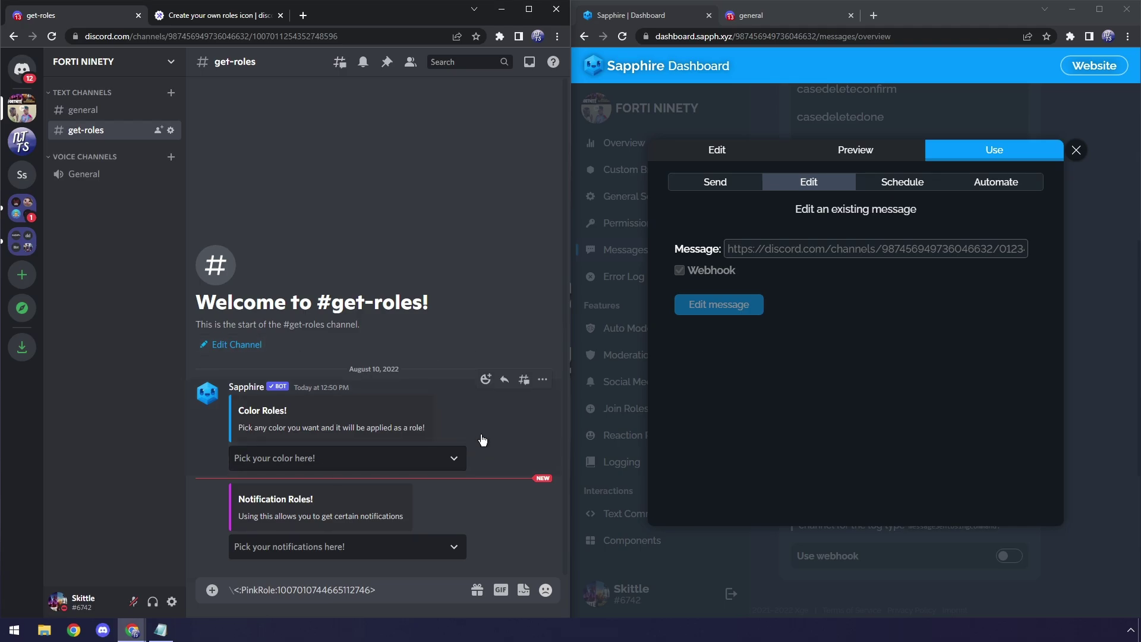
{"action": "left_click", "coordinate": [539, 382]}
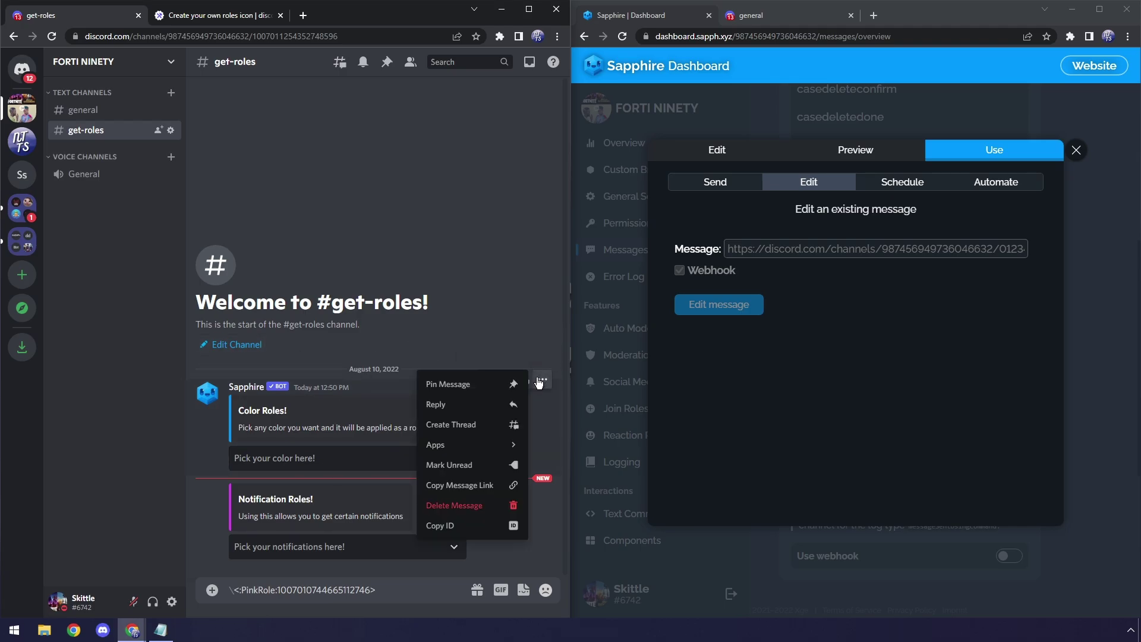
{"action": "left_click", "coordinate": [455, 484]}
{"action": "left_click", "coordinate": [727, 248]}
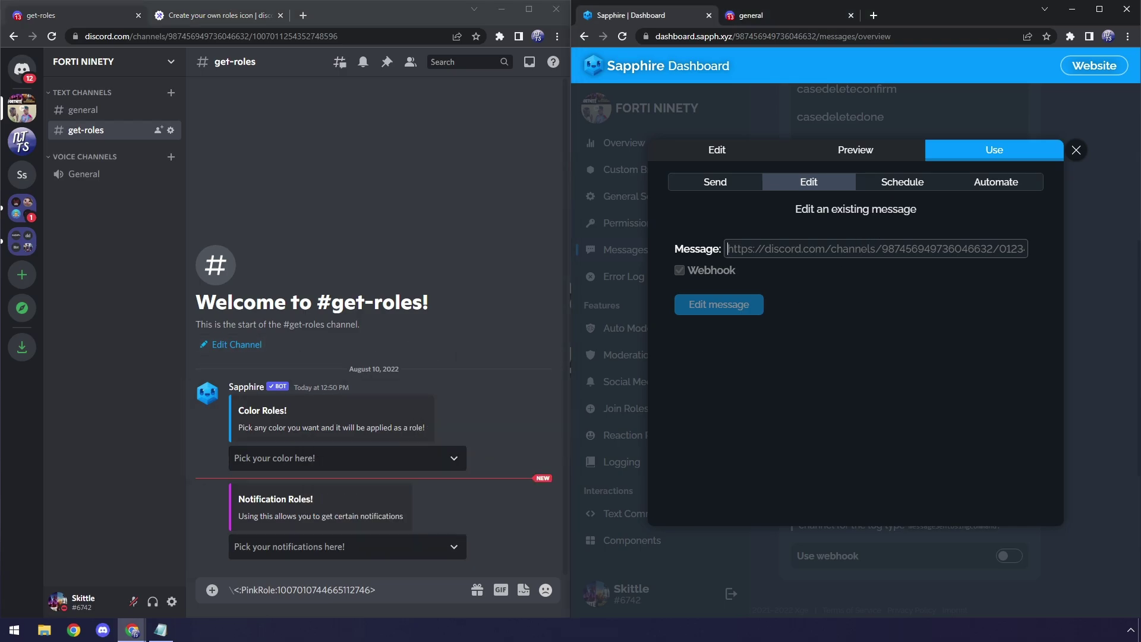
{"action": "key", "text": "ctrl+v"}
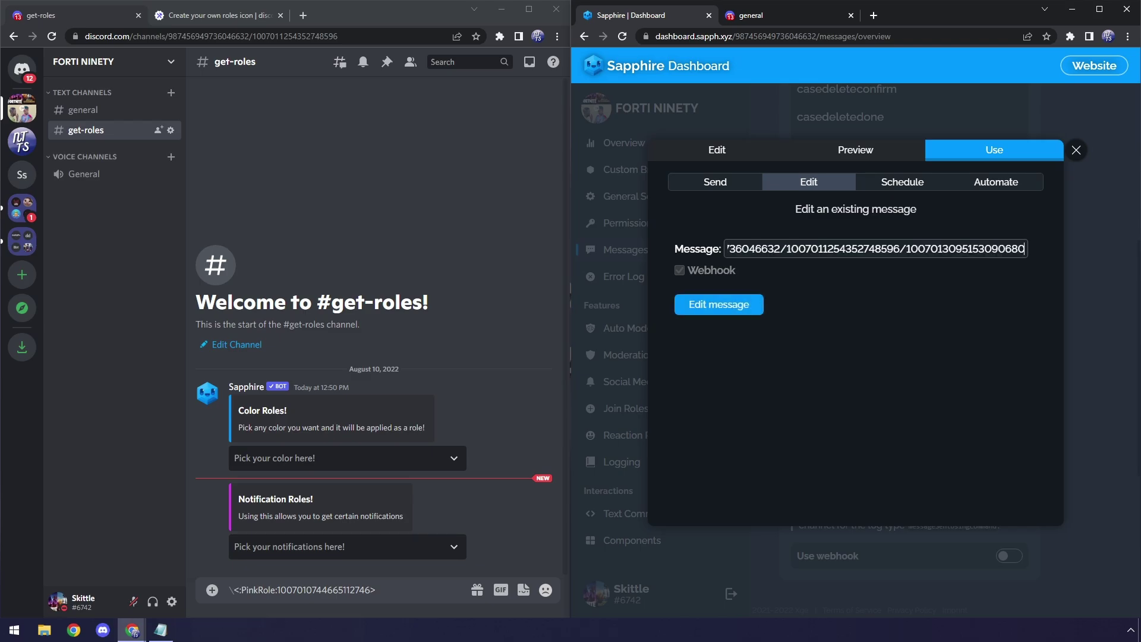
{"action": "left_click", "coordinate": [720, 305]}
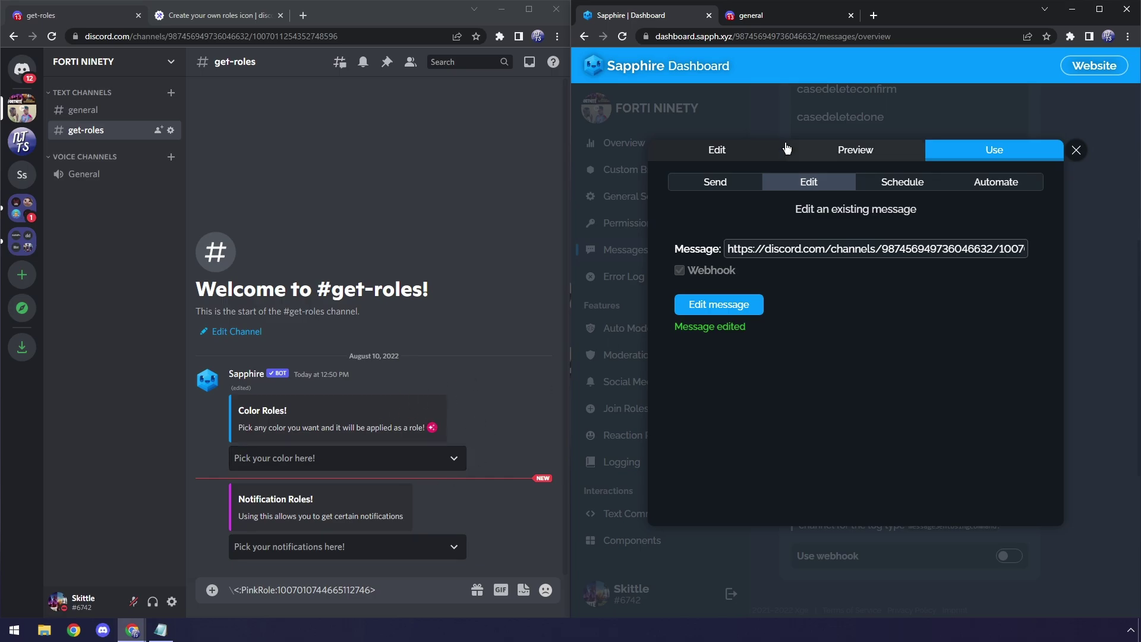
Step: Open the notification roles template for editing and expand the posted notification dropdown in get-roles to check its options
{"action": "left_click", "coordinate": [738, 153]}
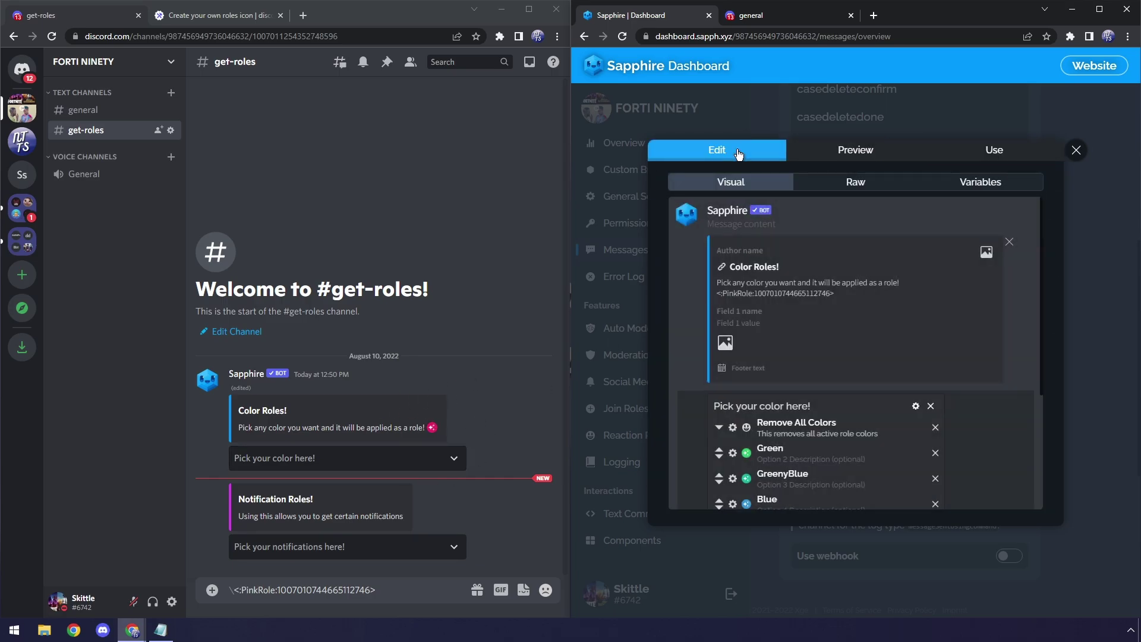
{"action": "left_click", "coordinate": [481, 412]}
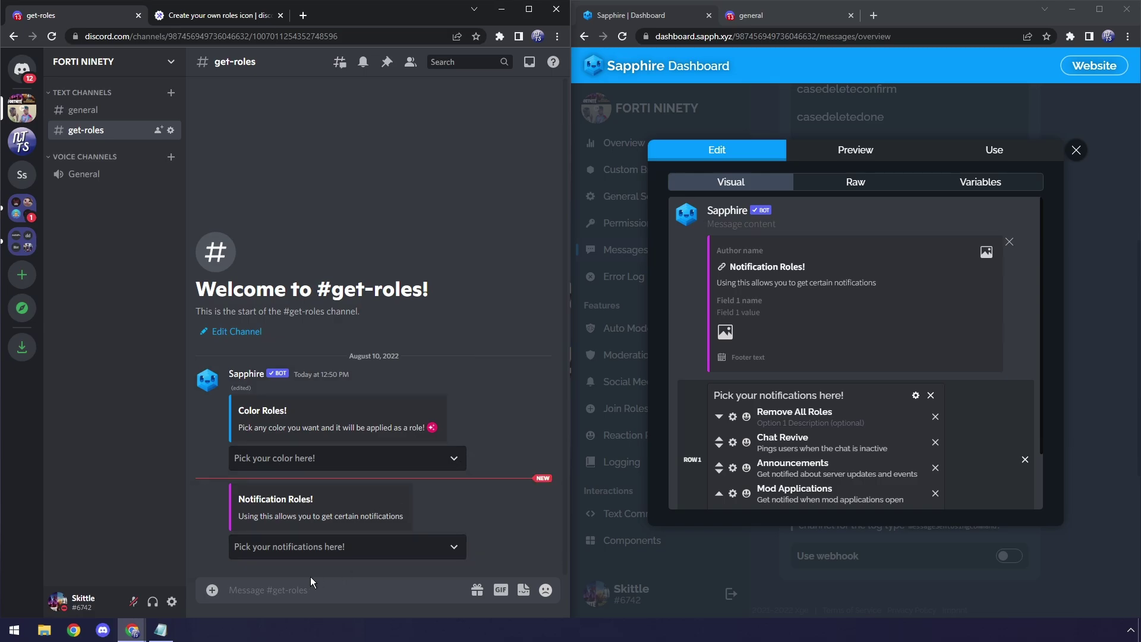
{"action": "left_click", "coordinate": [289, 550]}
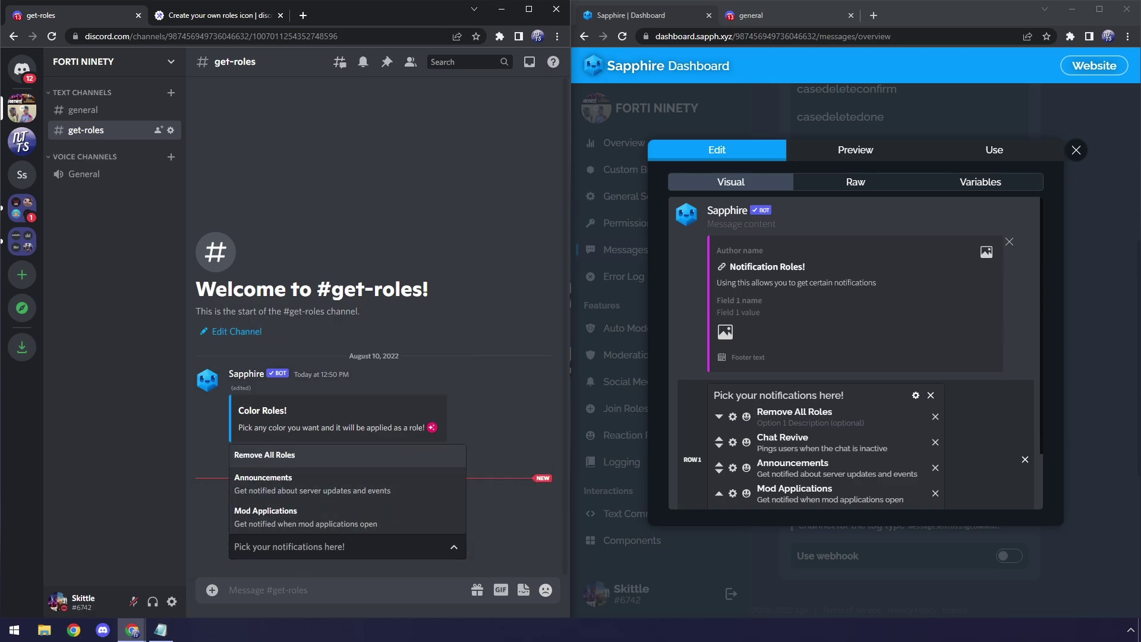
Step: Set the Chat Revive option's action to Chat Revive and save the notification roles template
{"action": "left_click", "coordinate": [732, 443]}
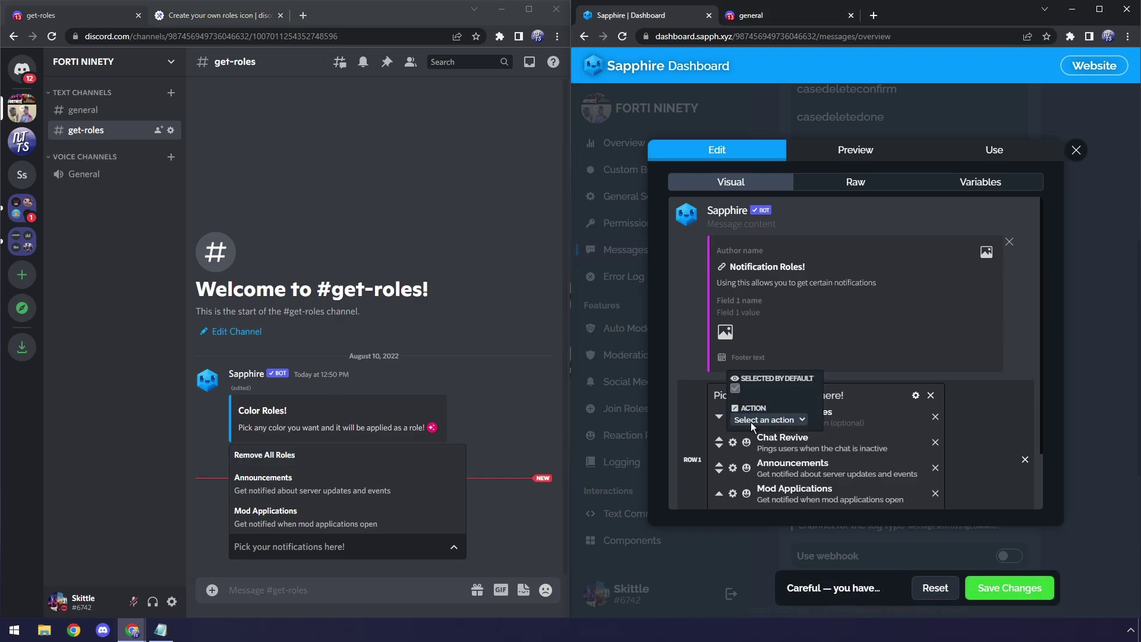
{"action": "left_click", "coordinate": [752, 421]}
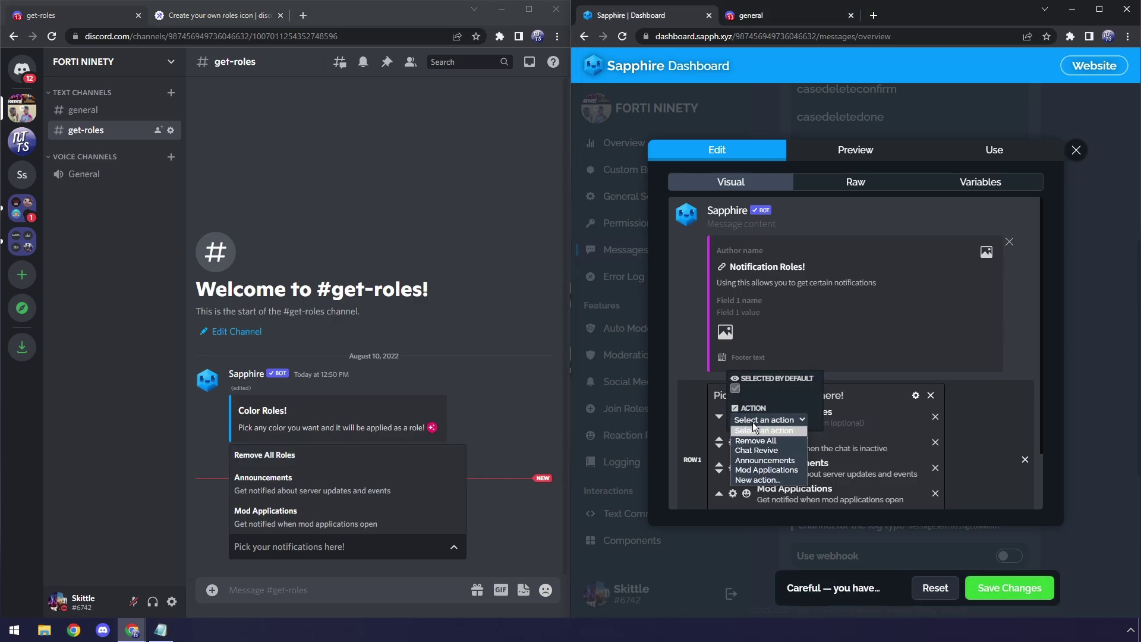
{"action": "left_click", "coordinate": [764, 452]}
{"action": "left_click", "coordinate": [997, 591]}
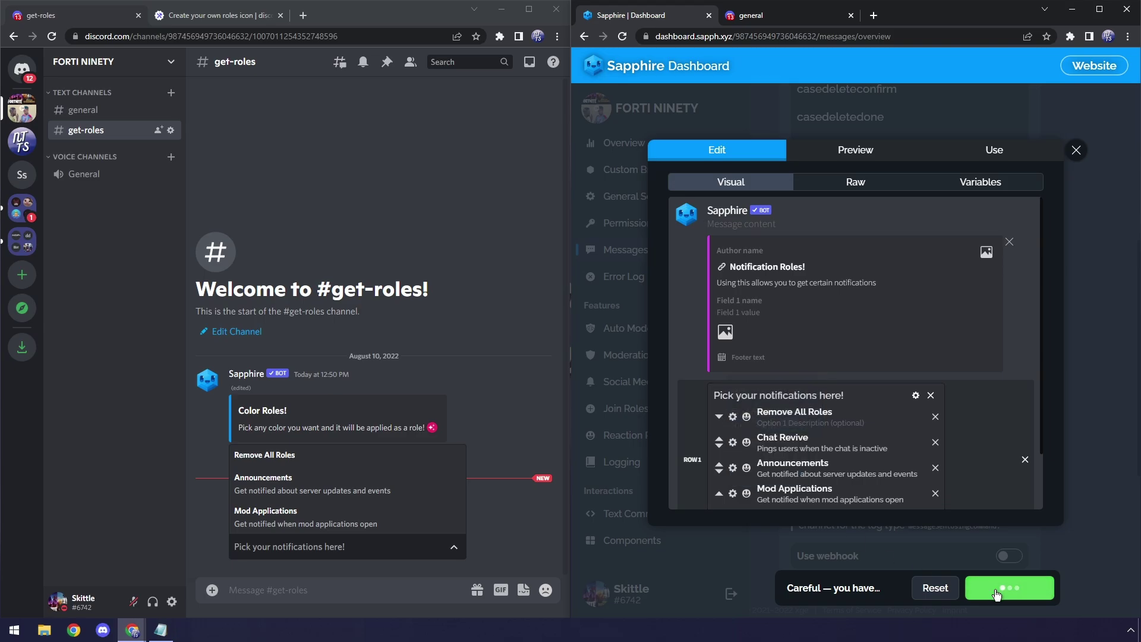
Step: Update the existing Notification Roles message in get-roles using its copied message link and expand its dropdown to check the options
{"action": "left_click", "coordinate": [988, 155]}
{"action": "left_click", "coordinate": [808, 182]}
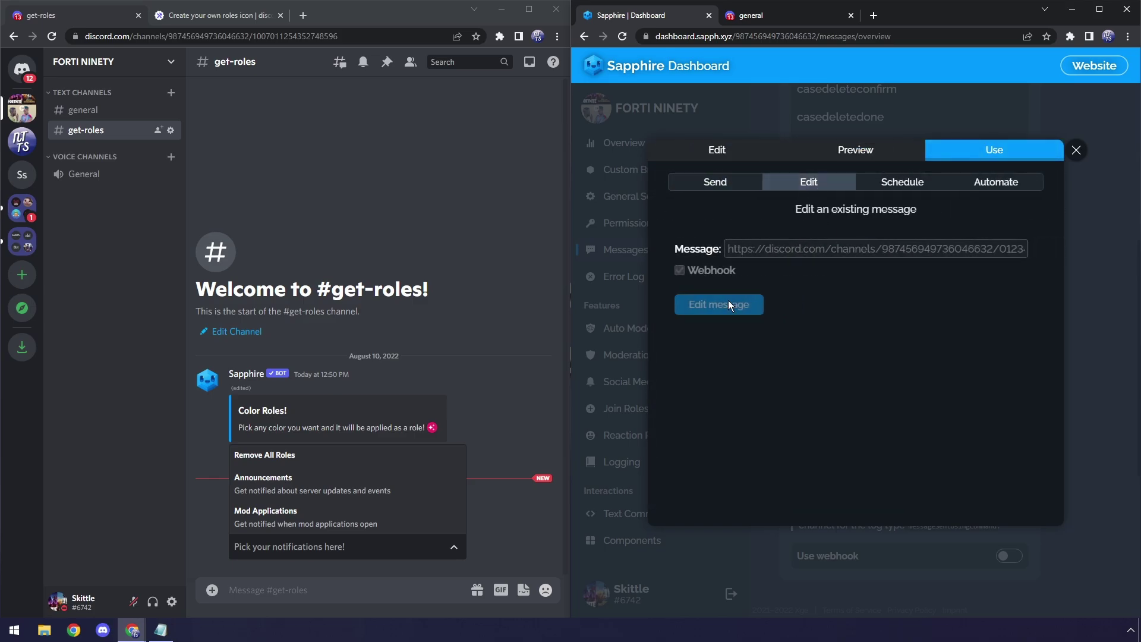
{"action": "left_click", "coordinate": [502, 520]}
{"action": "left_click", "coordinate": [542, 475]}
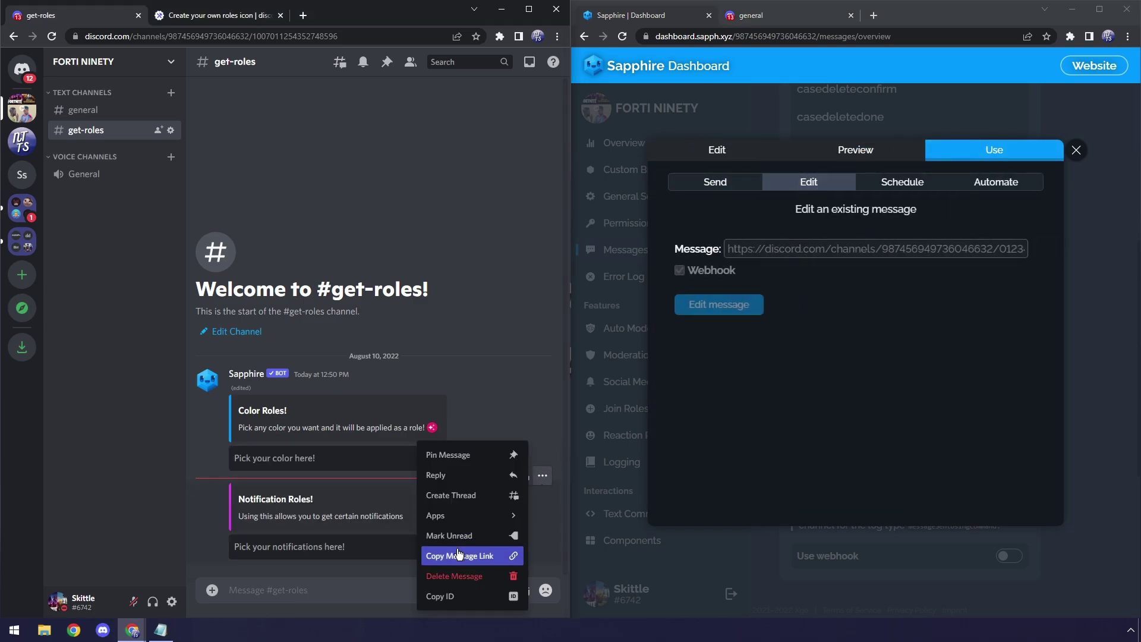
{"action": "left_click", "coordinate": [511, 552]}
{"action": "left_click", "coordinate": [873, 248]}
{"action": "key", "text": "ctrl+v"}
{"action": "left_click", "coordinate": [701, 305]}
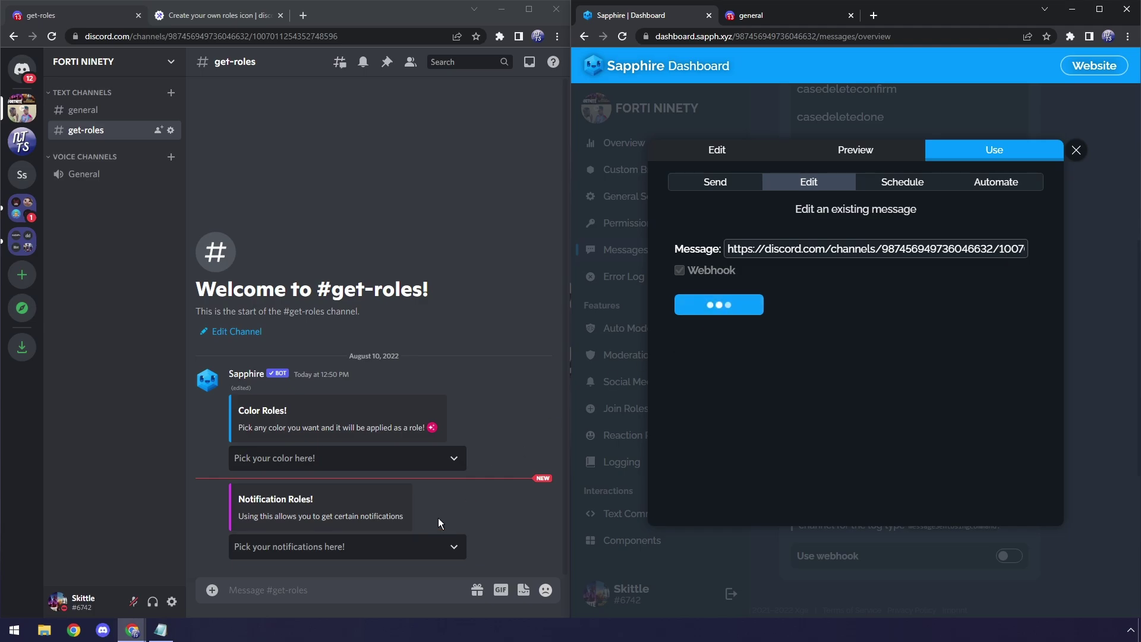
{"action": "left_click", "coordinate": [406, 548]}
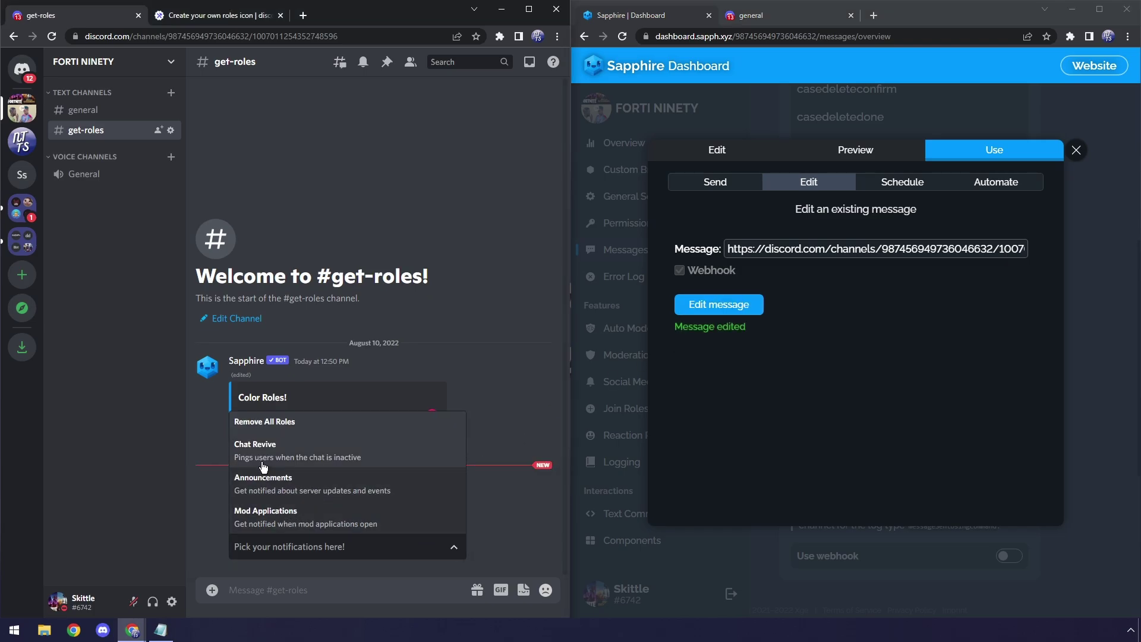